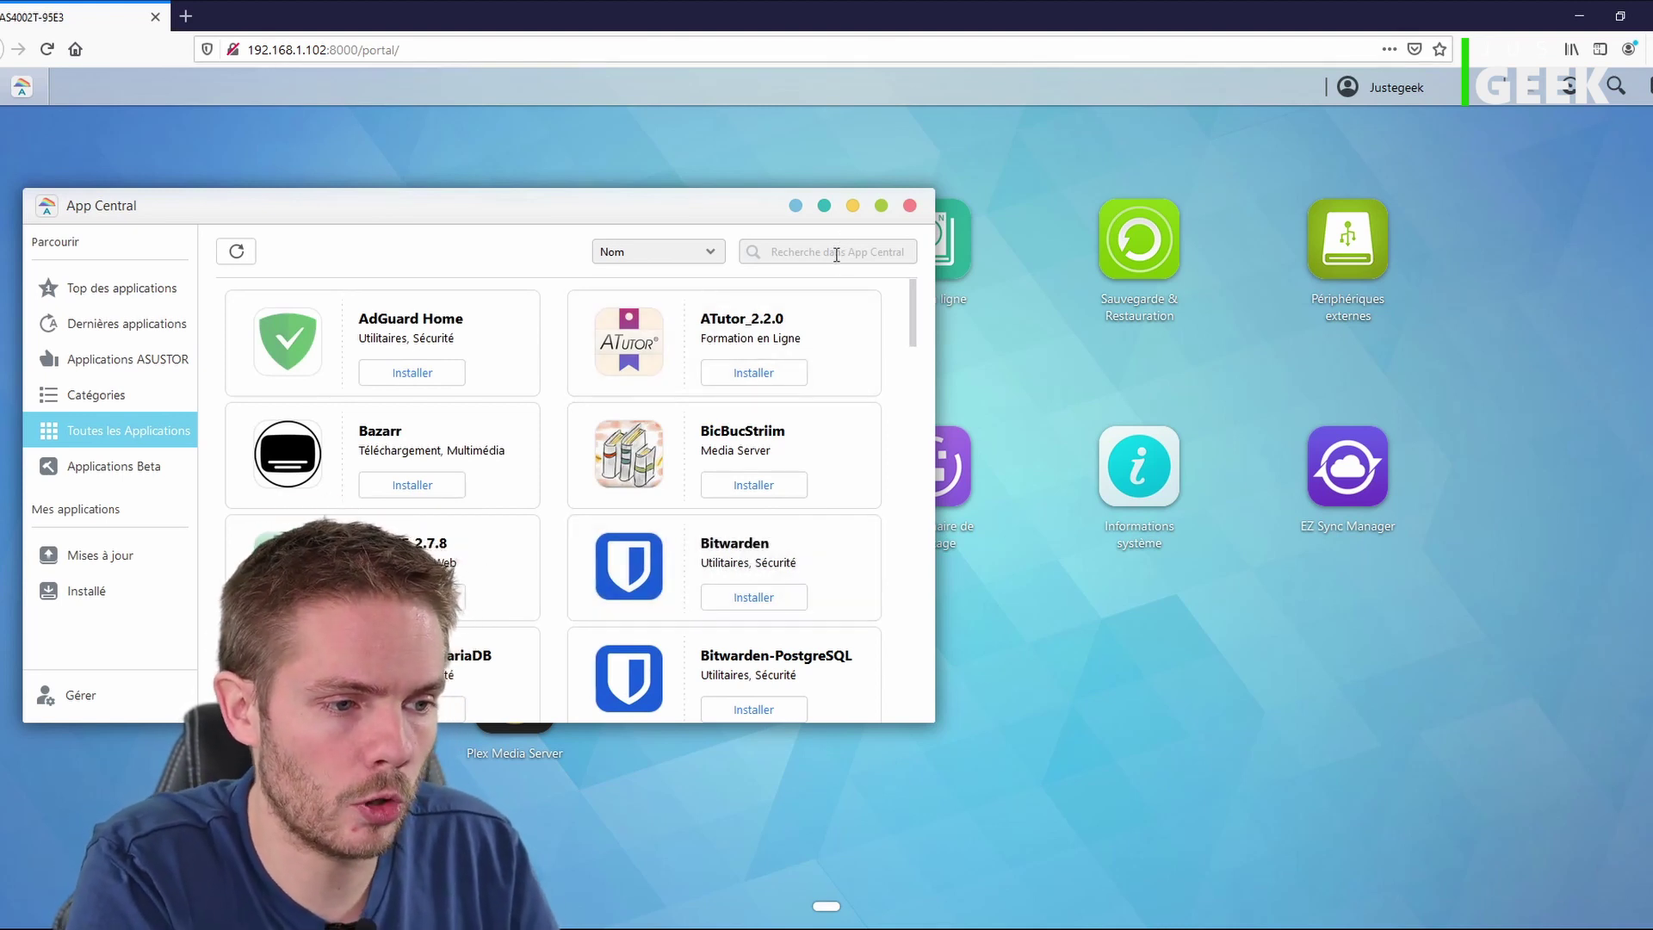
Bring up App Central's full application list in ADM and its search field
{"action": "left_click", "coordinate": [836, 252]}
Search 'bitwarden' and install the Bitwarden app with port forwarding enabled
{"action": "type", "text": "bitwarden"}
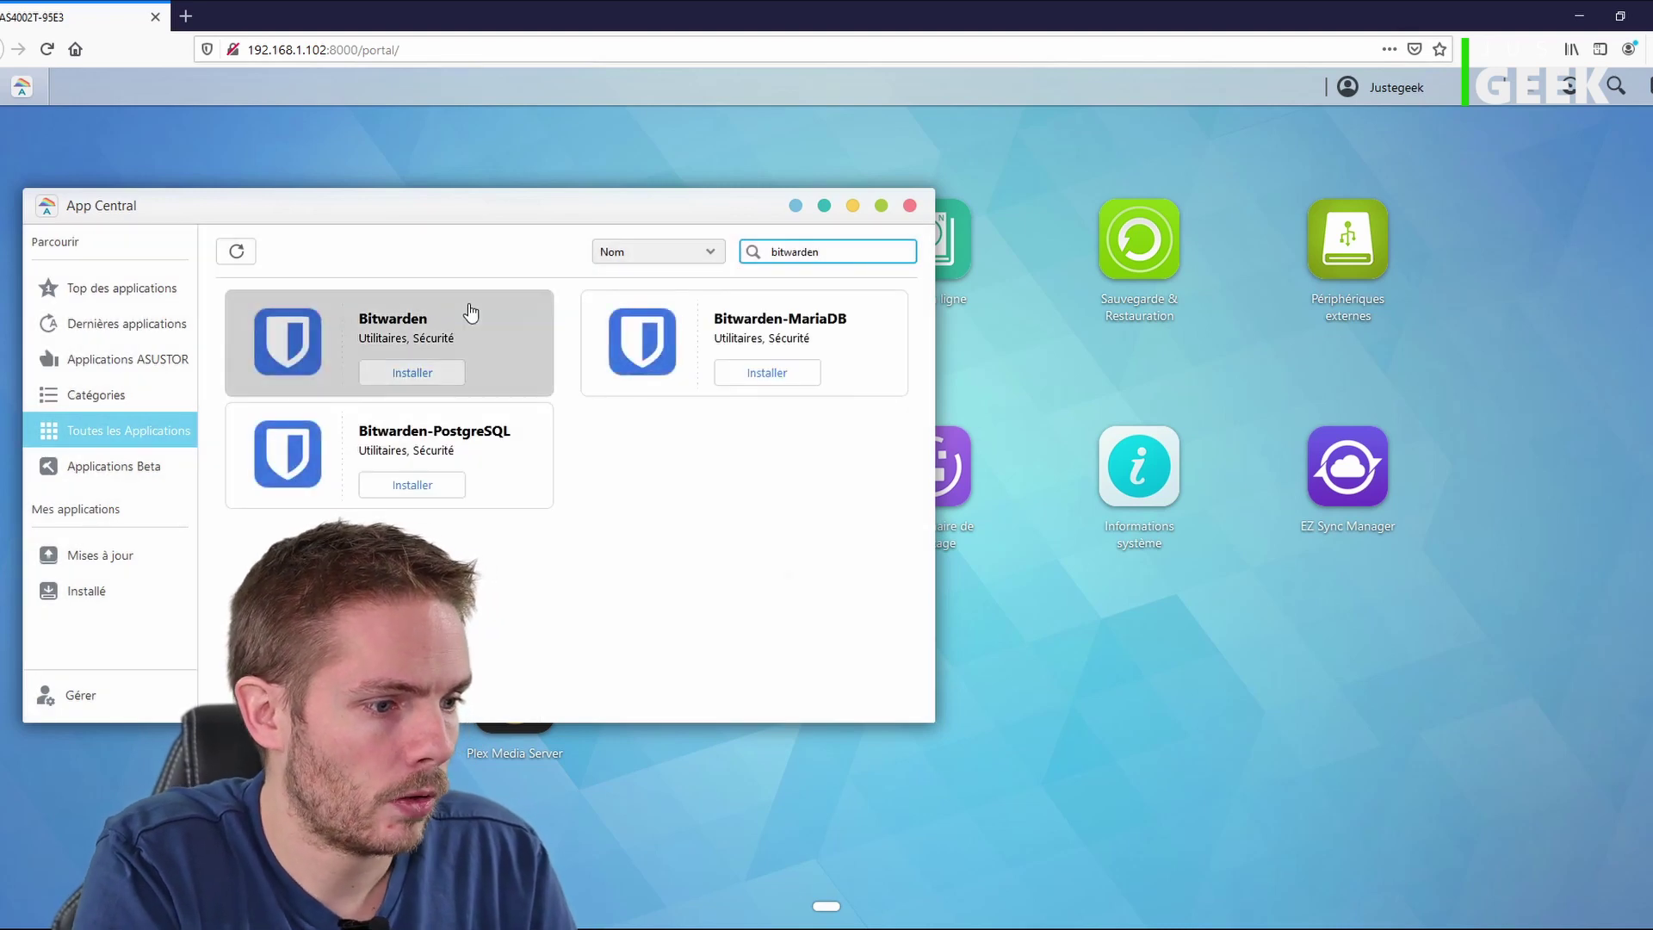
{"action": "left_click", "coordinate": [423, 324]}
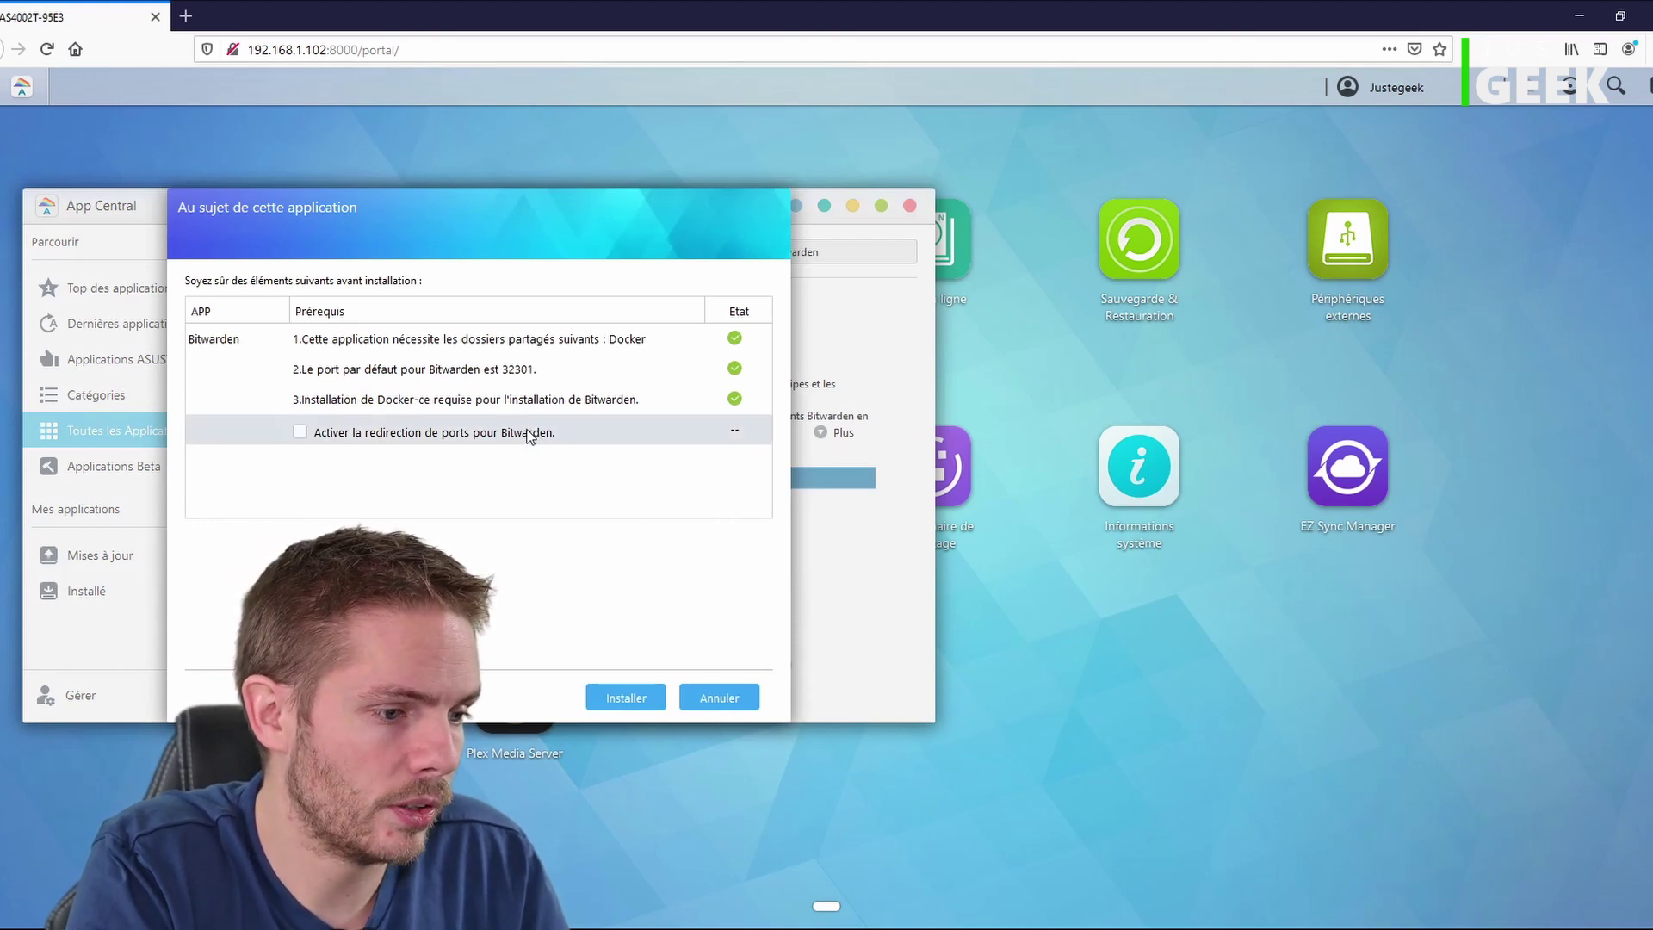
{"action": "left_click", "coordinate": [357, 434]}
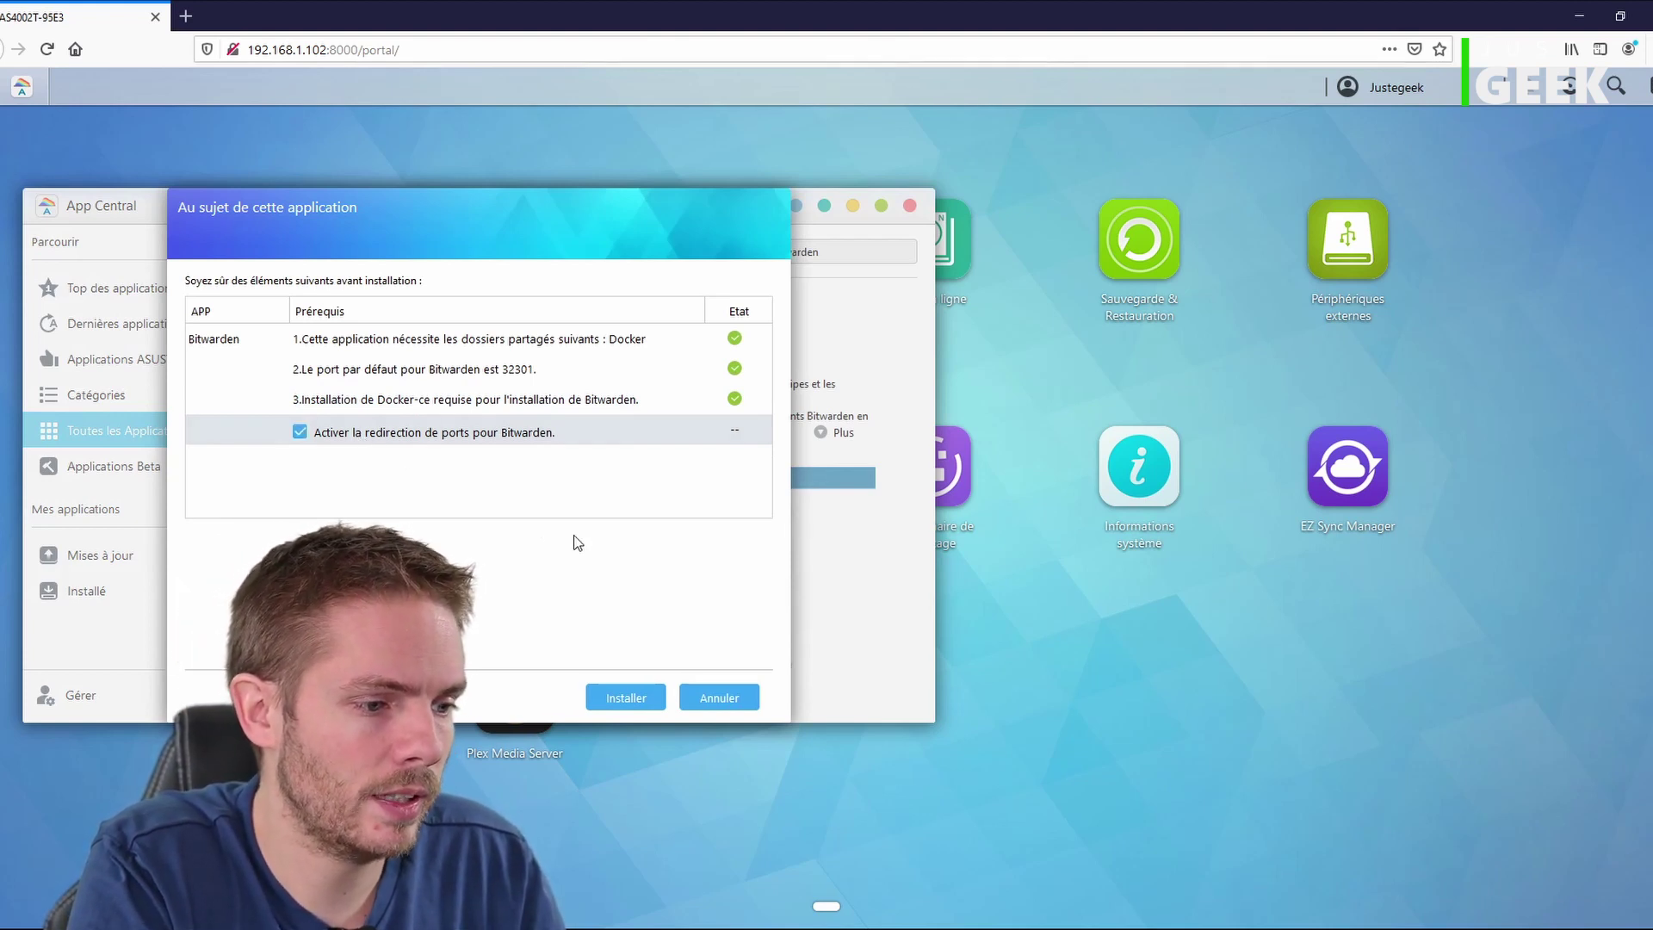
{"action": "left_click", "coordinate": [620, 707]}
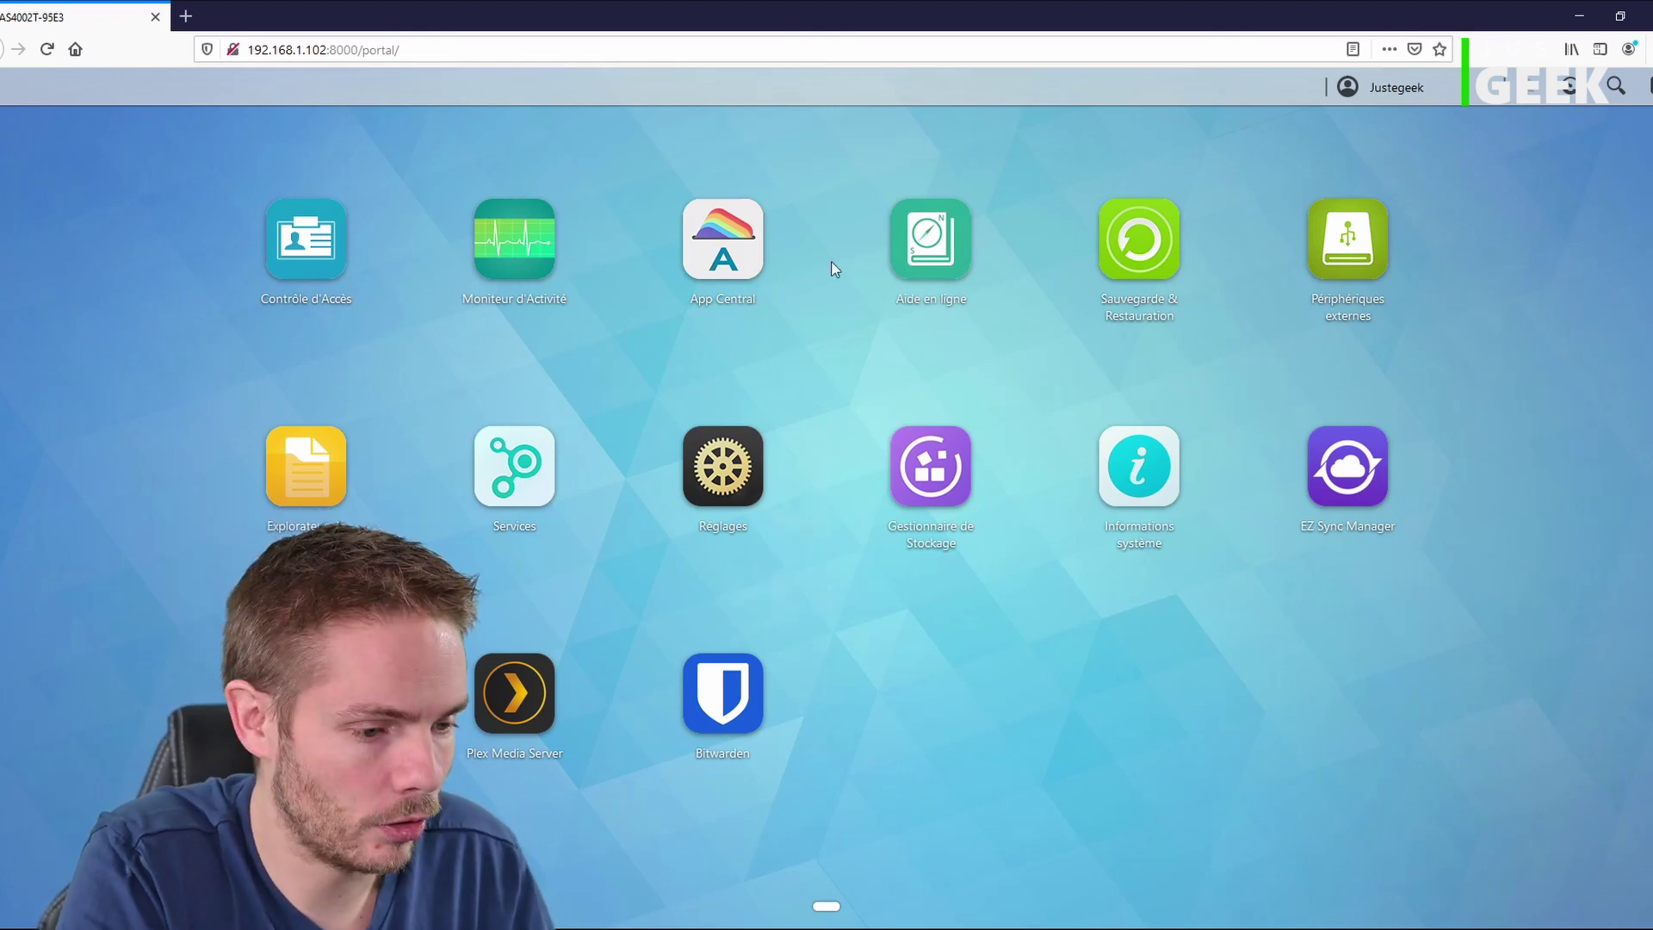
Launch Bitwarden and accept the self-signed certificate warning to reach 192.168.1.102:32301
{"action": "left_click", "coordinate": [734, 691]}
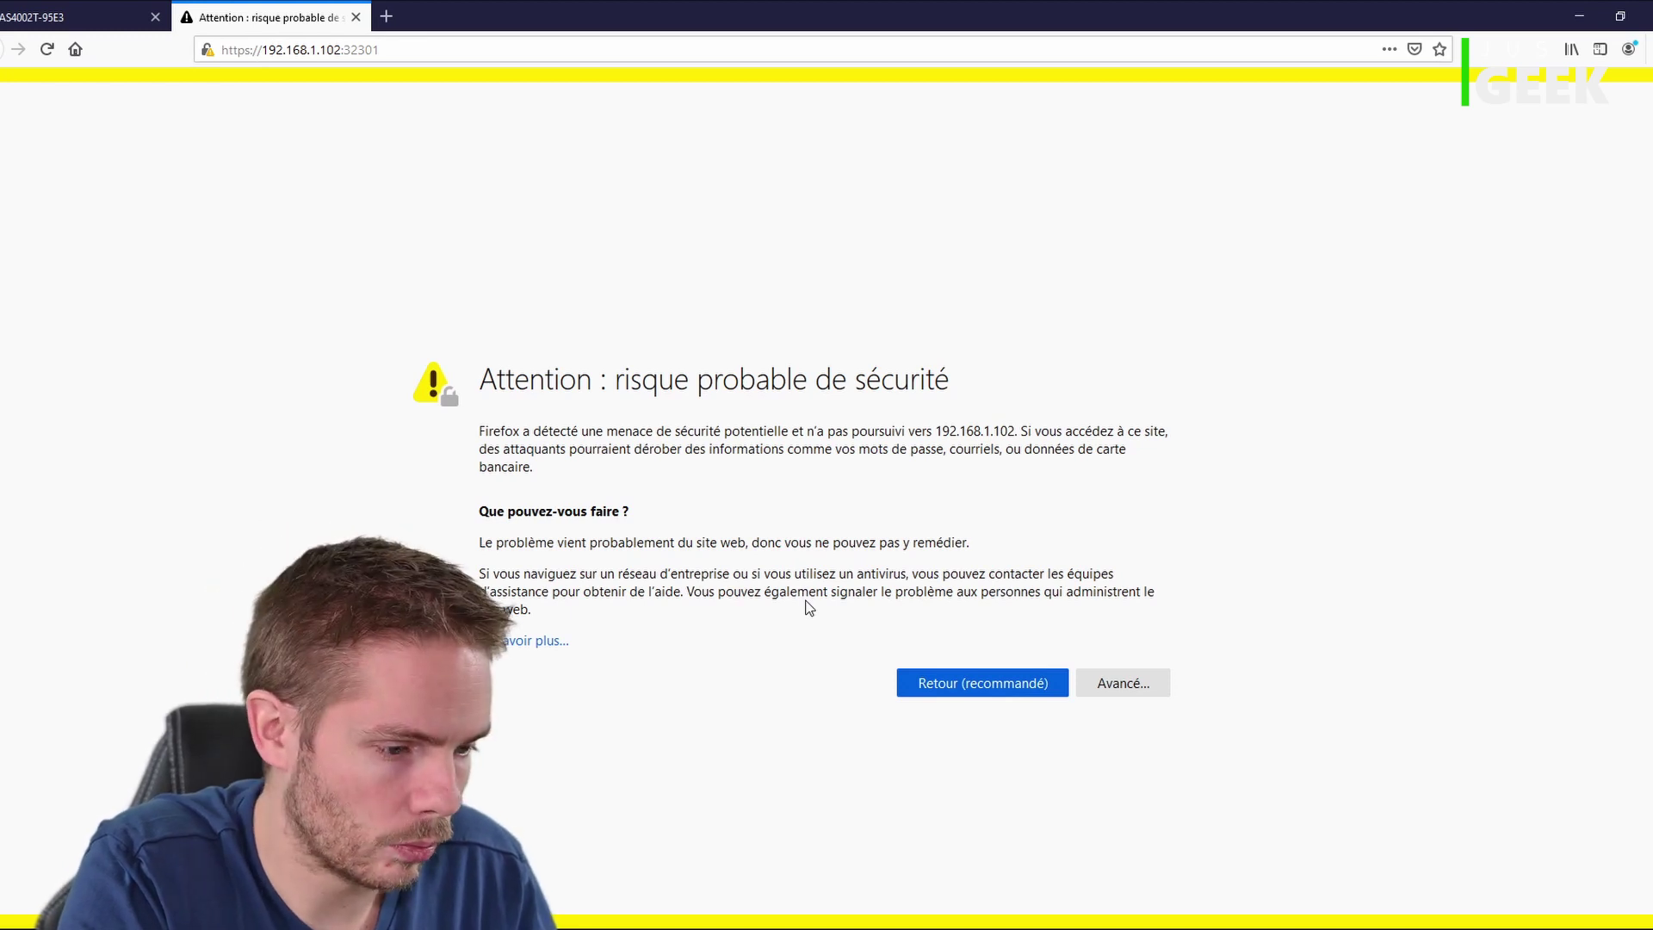
{"action": "left_click", "coordinate": [1126, 685]}
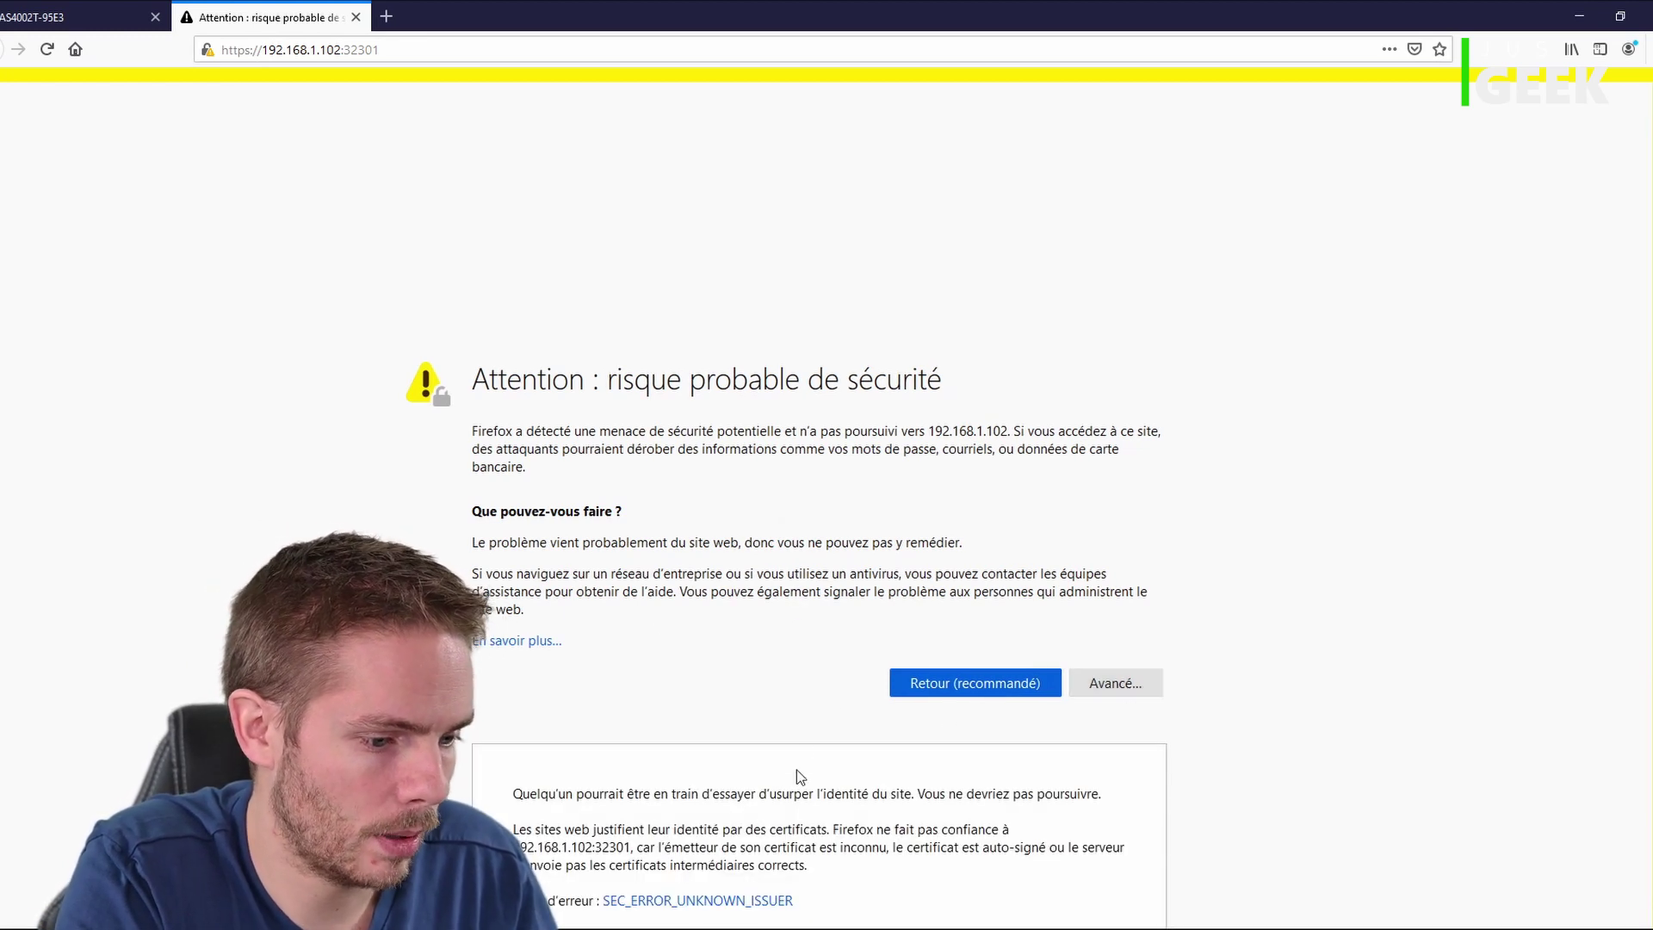
{"action": "scroll", "coordinate": [1283, 738], "scroll_direction": "down", "scroll_amount": 2}
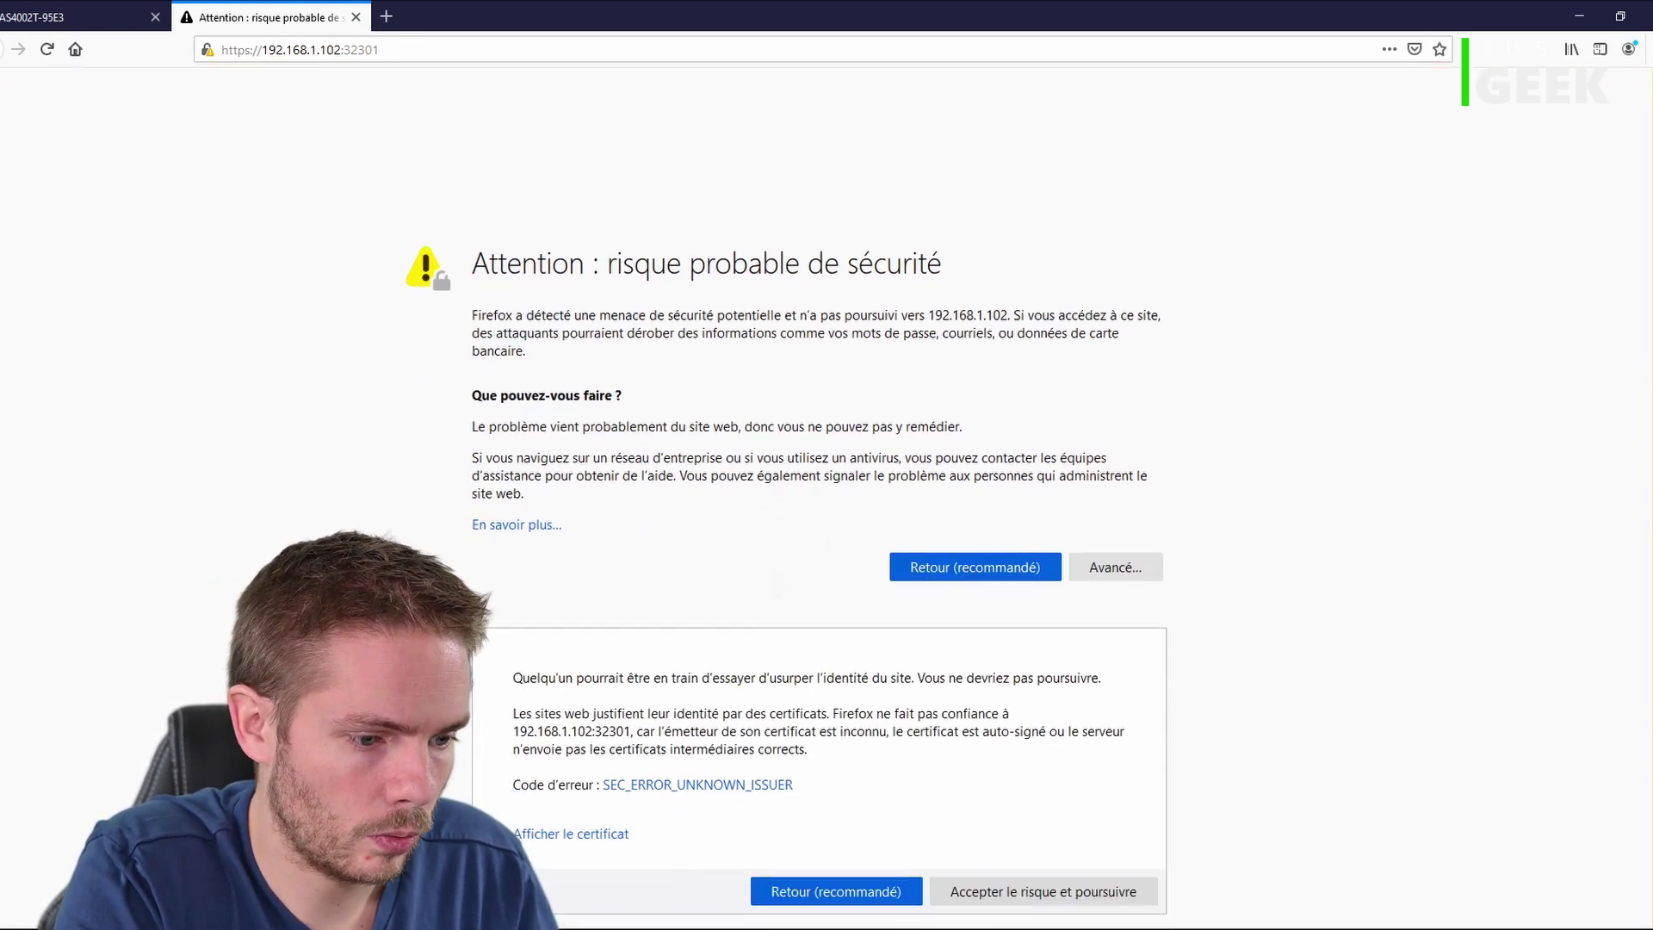
{"action": "left_click", "coordinate": [1025, 891]}
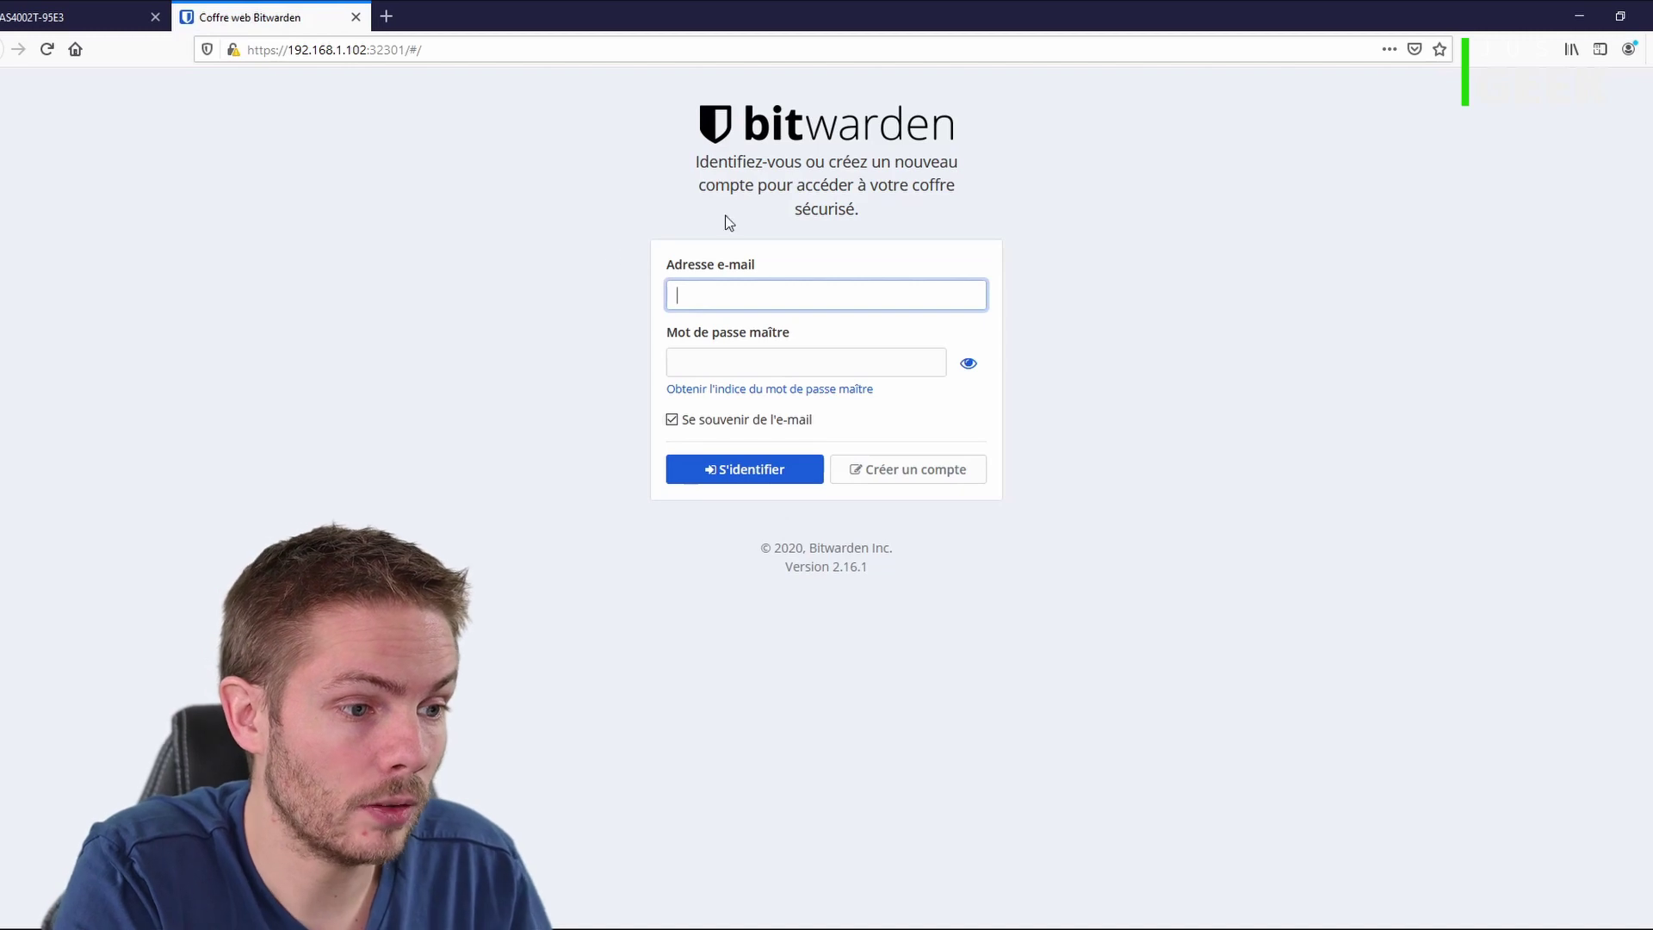
Register a new account, then log in with its e-mail and master password
{"action": "left_click", "coordinate": [961, 487]}
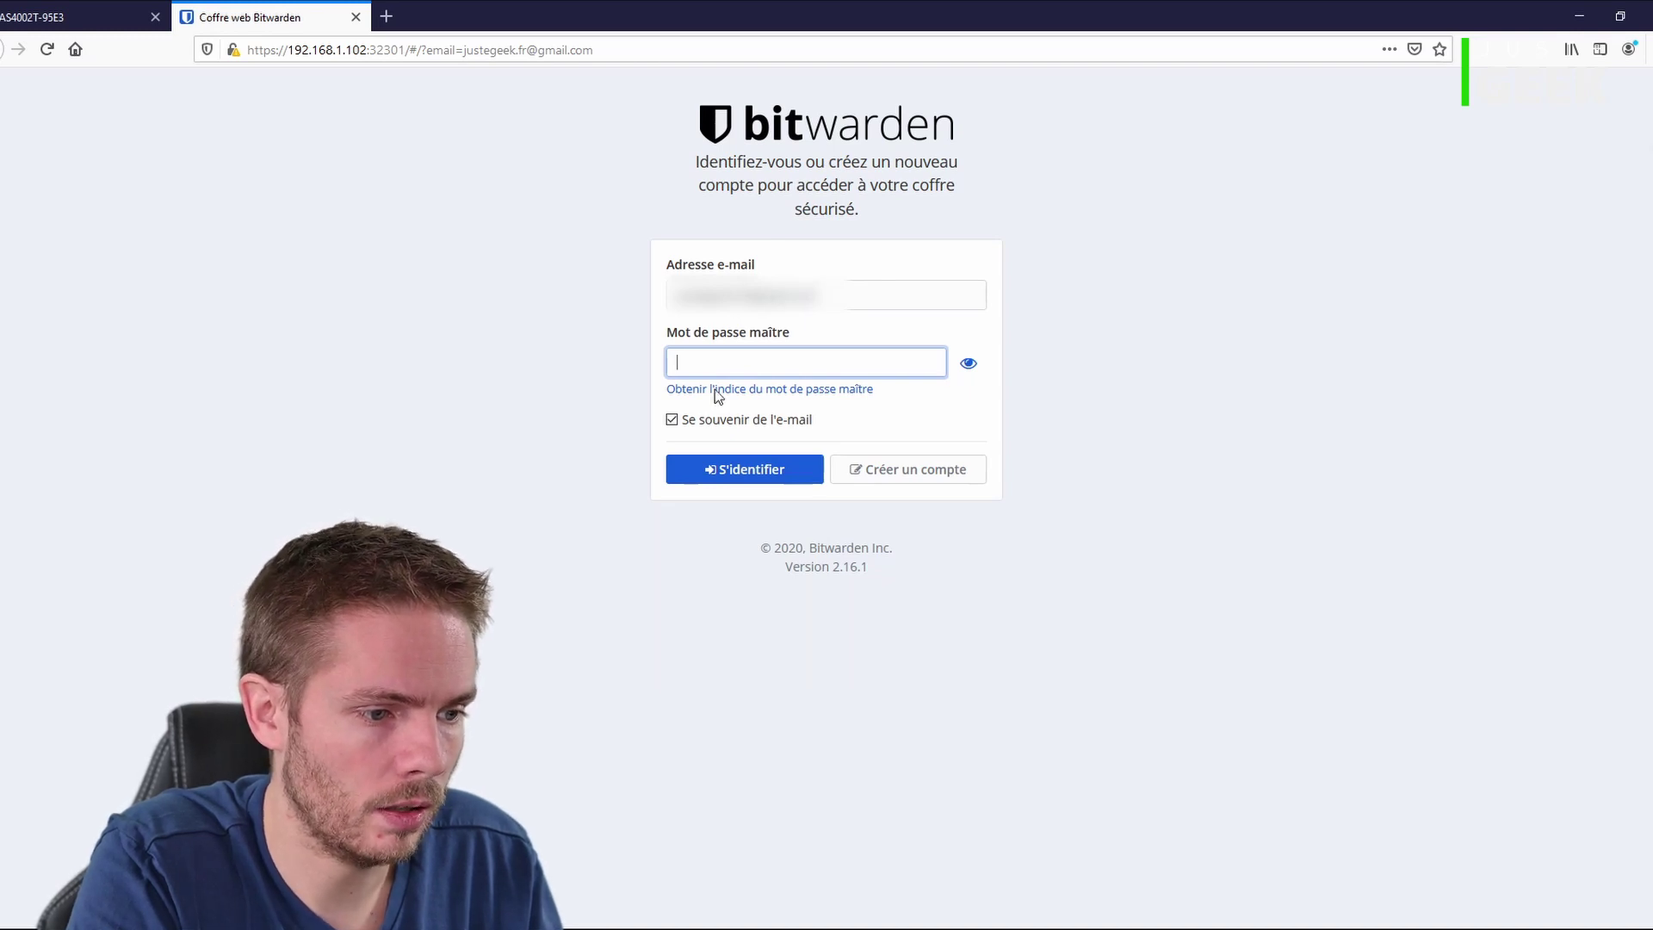
{"action": "type", "text": "•••••••••••••"}
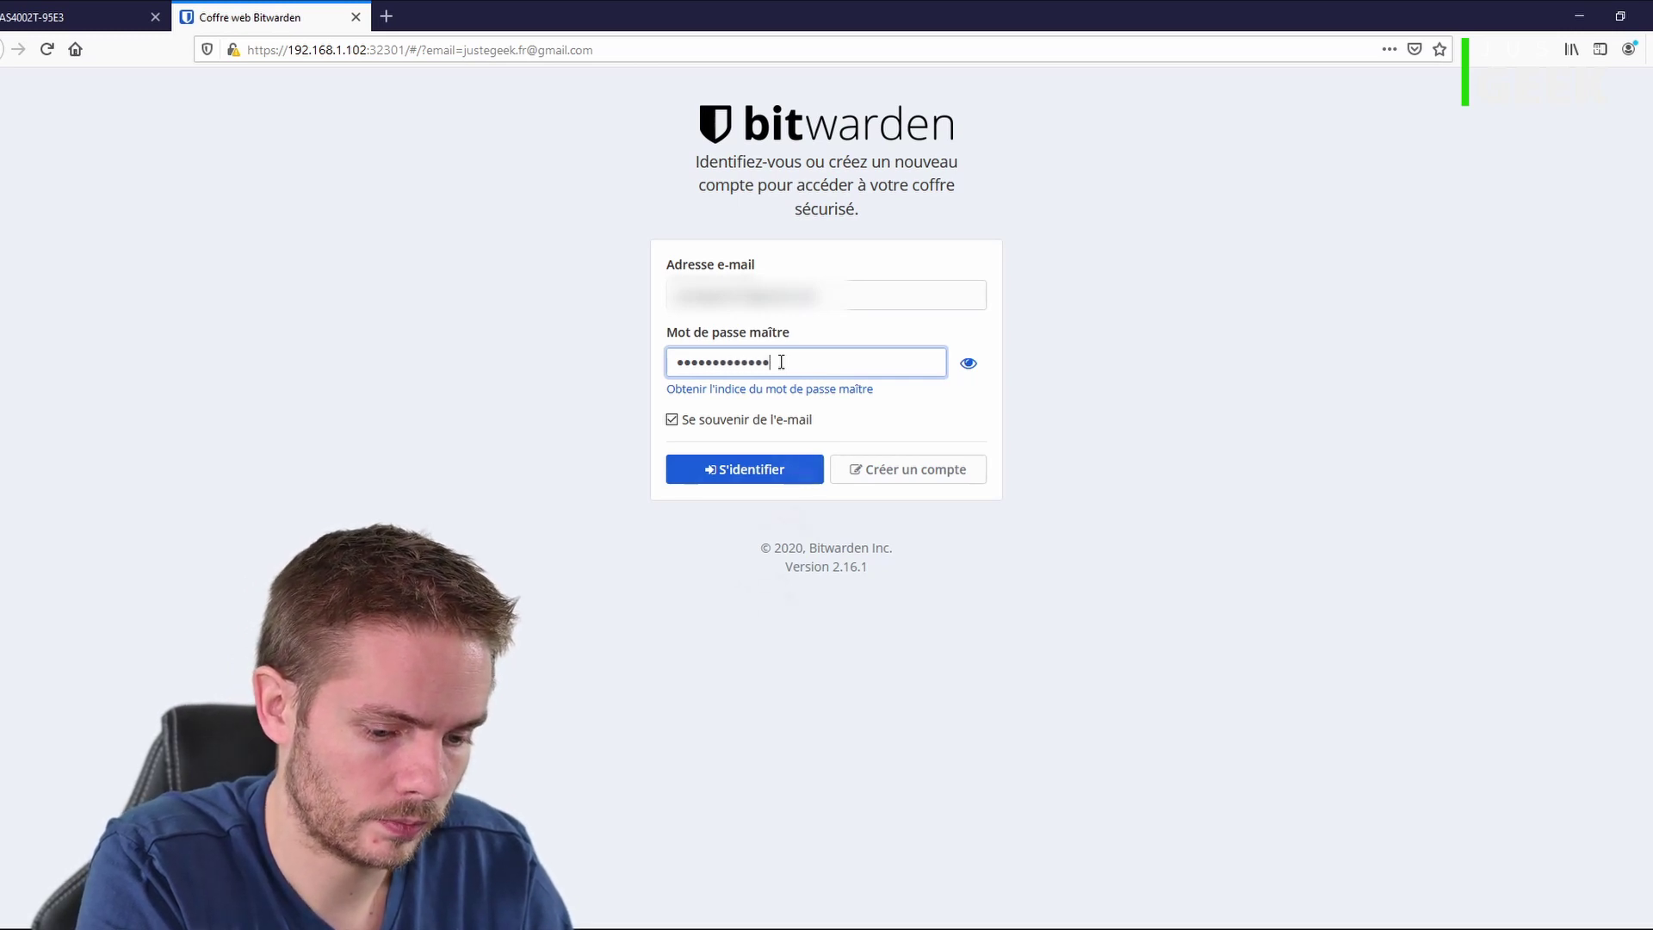
{"action": "key", "text": "Return"}
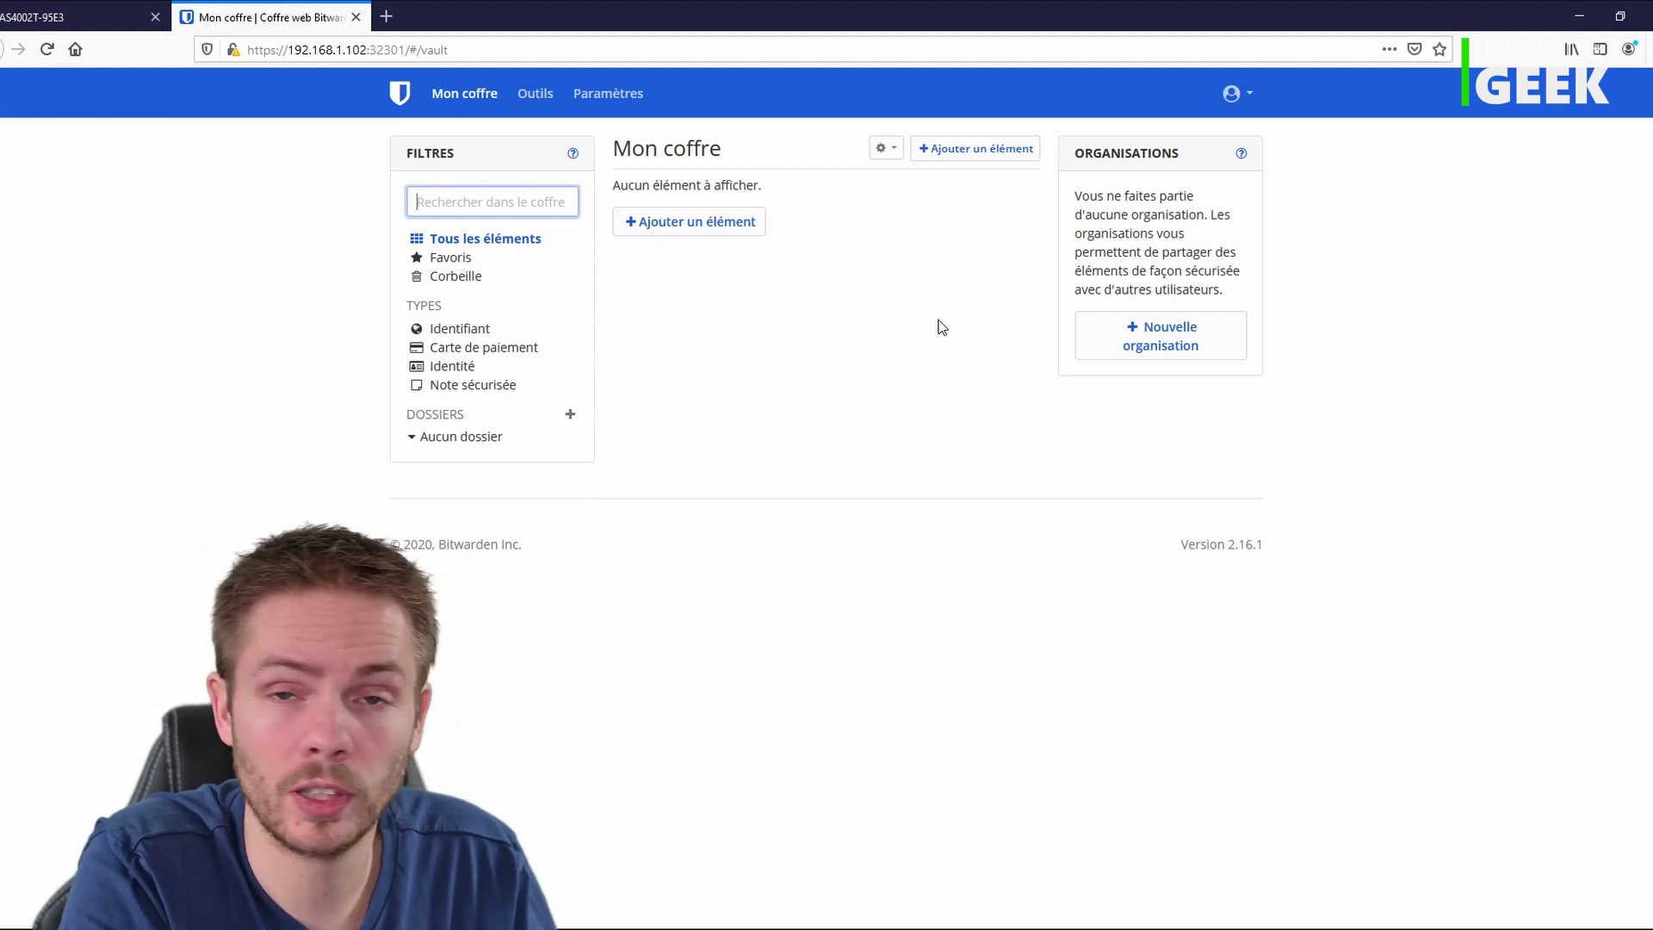
Start a new vault item of type Identifiant (not Identité) and focus its Nom field
{"action": "left_click", "coordinate": [723, 237]}
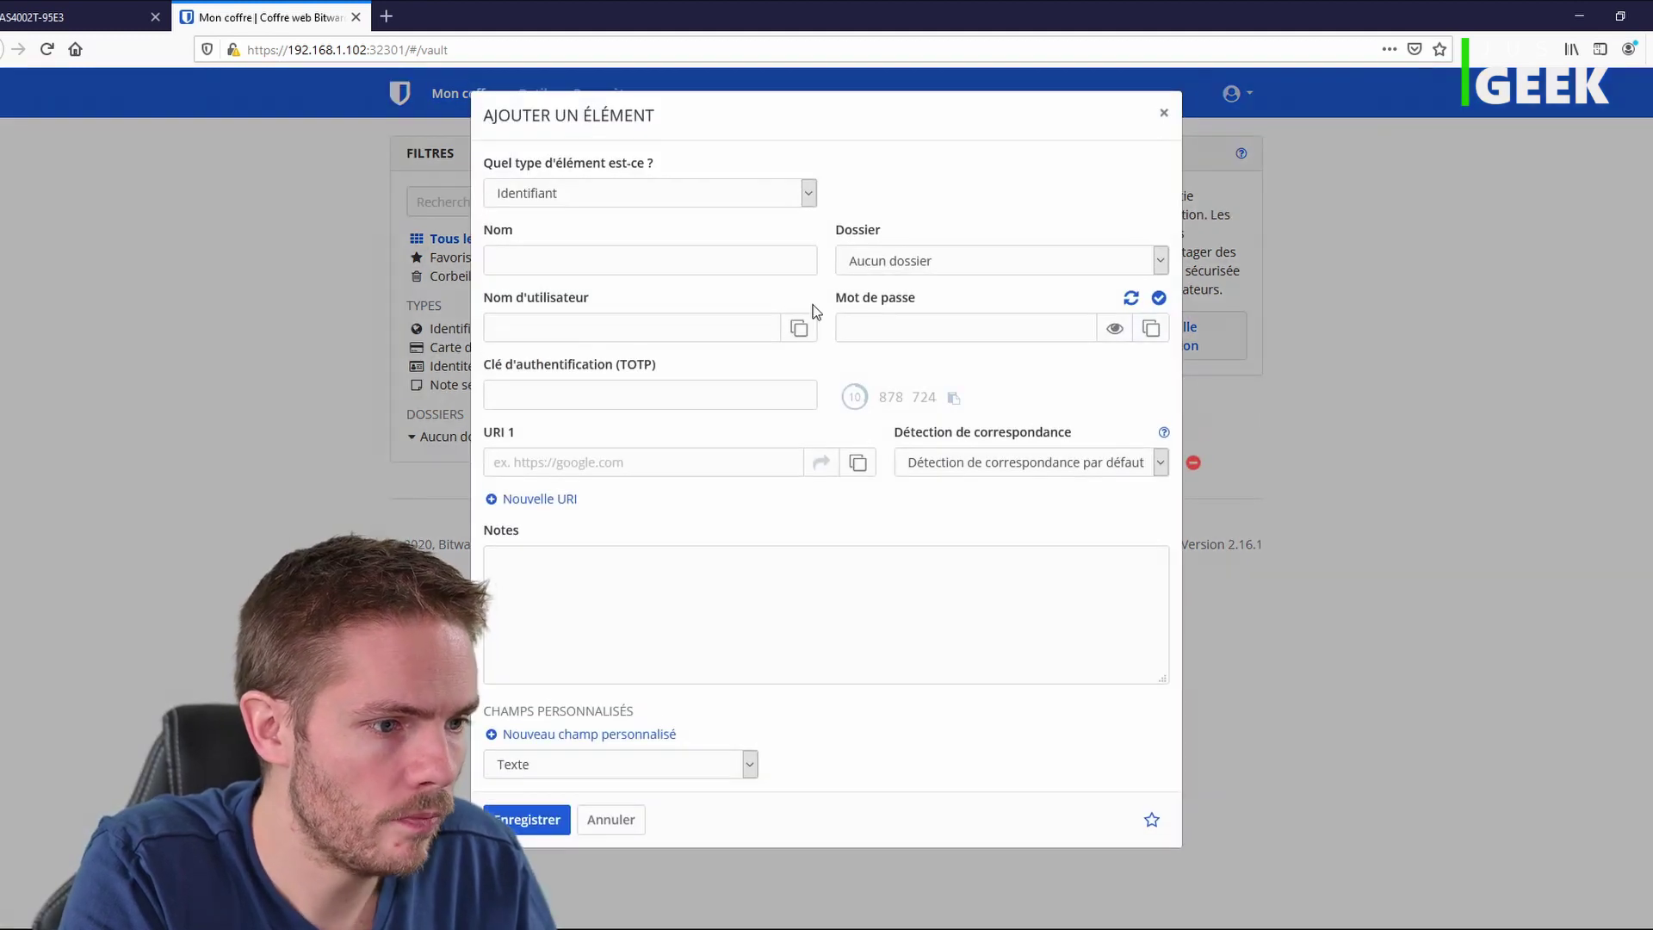
{"action": "left_click", "coordinate": [696, 191]}
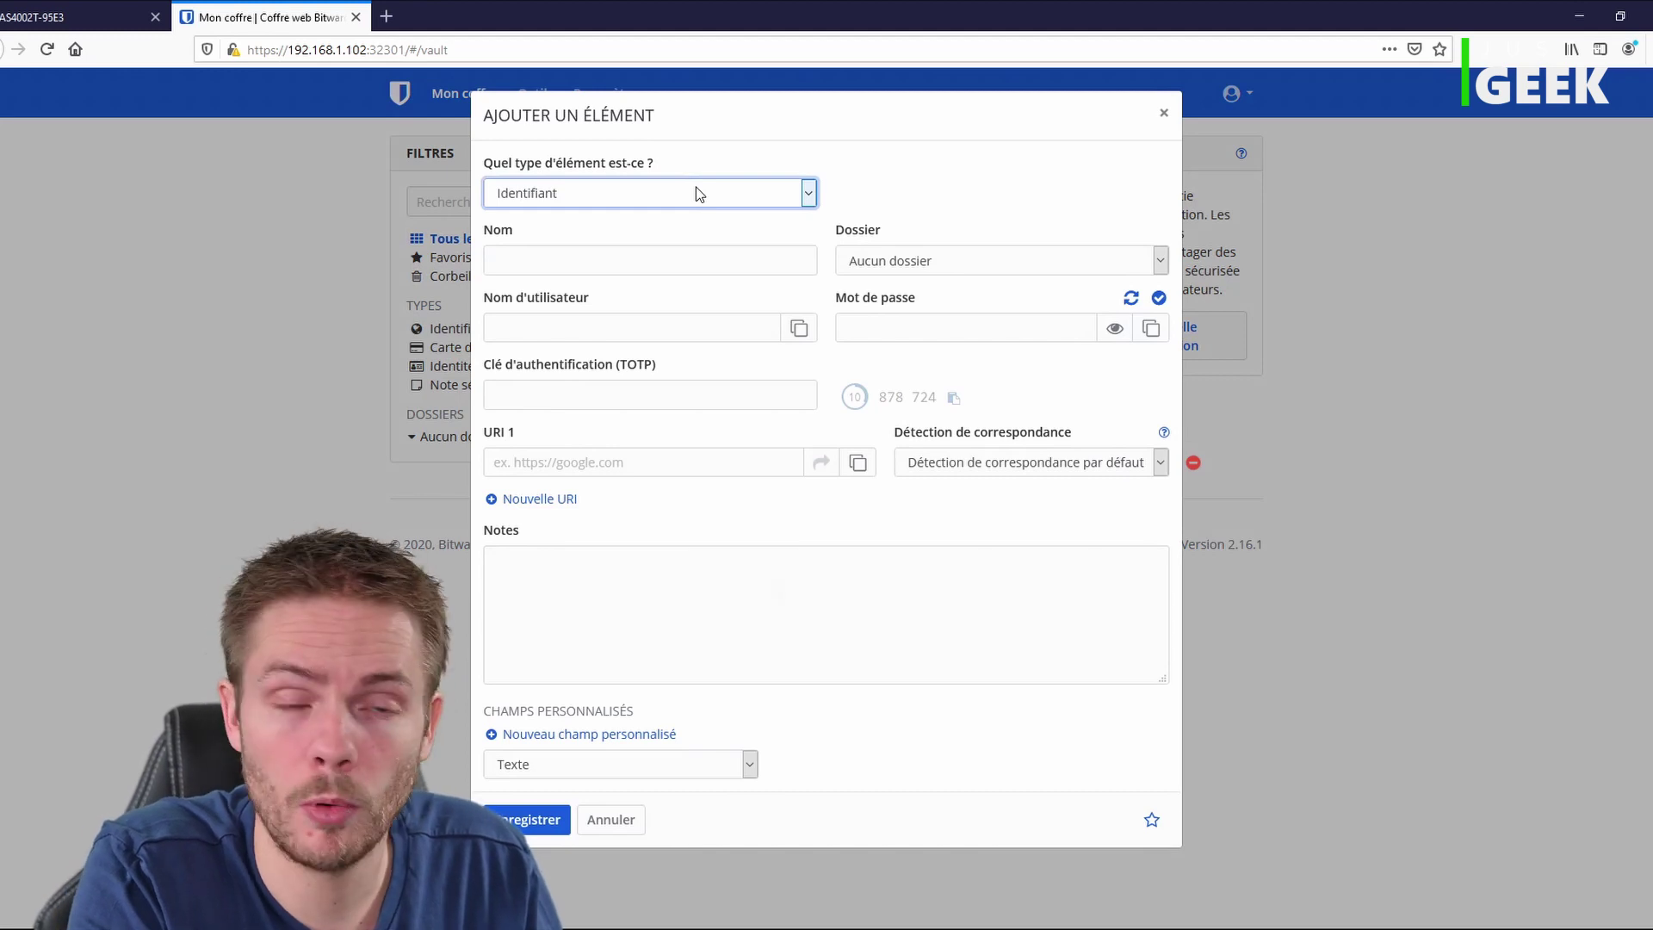
{"action": "left_click", "coordinate": [608, 275]}
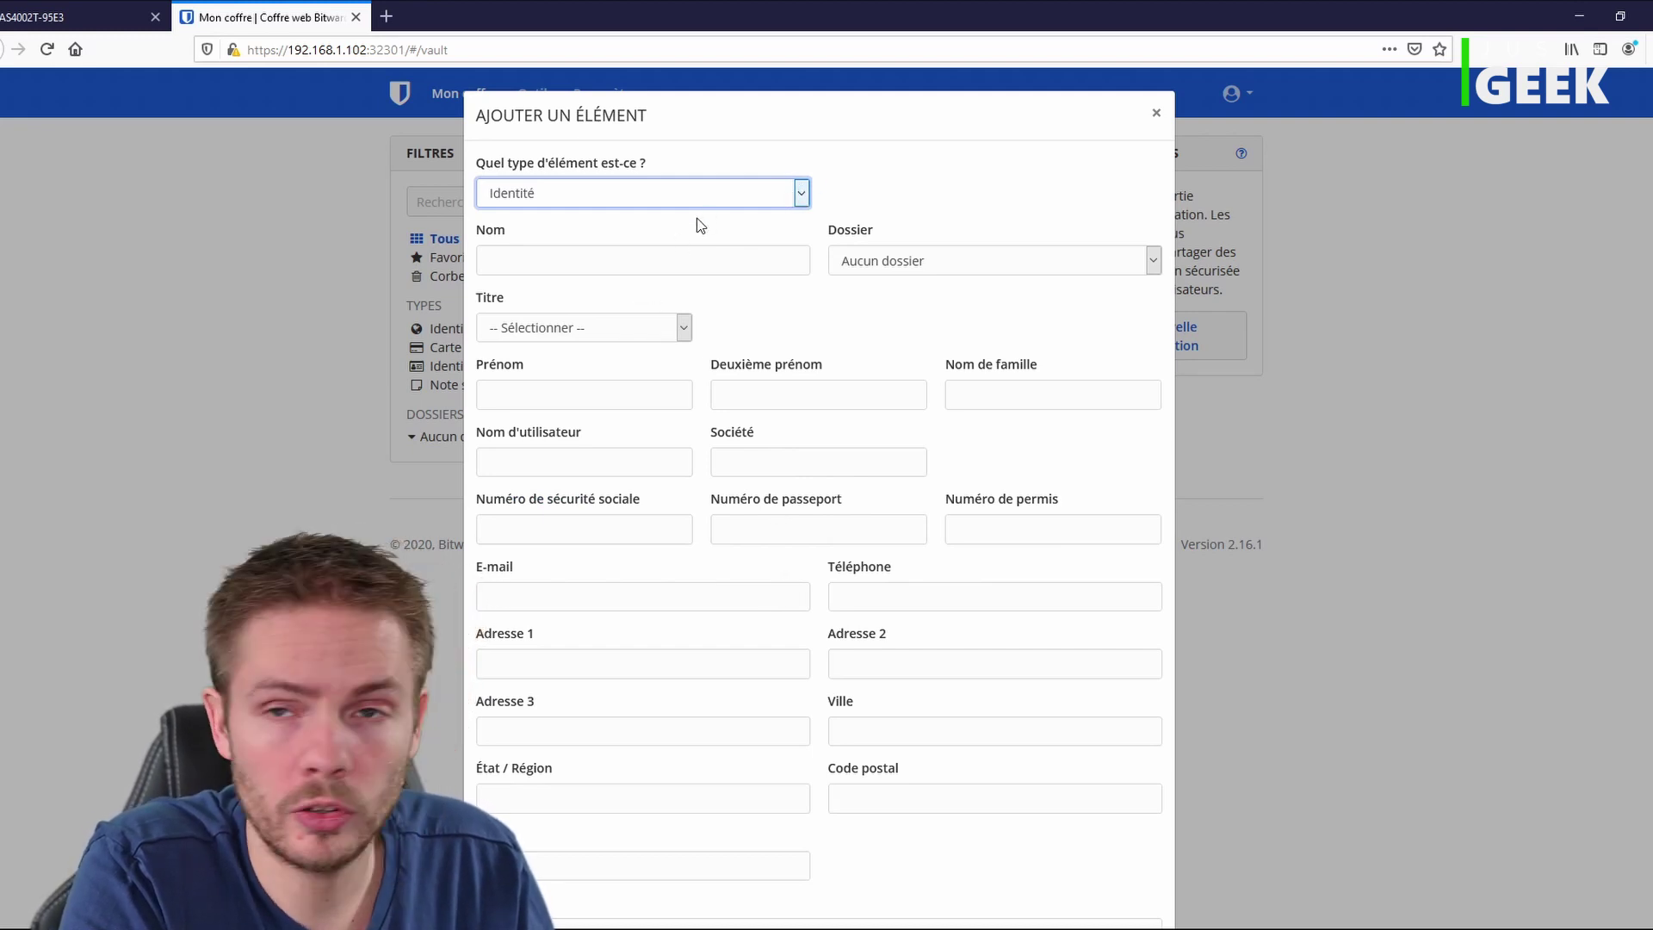
{"action": "key", "text": "Up"}
{"action": "key", "text": "Up"}
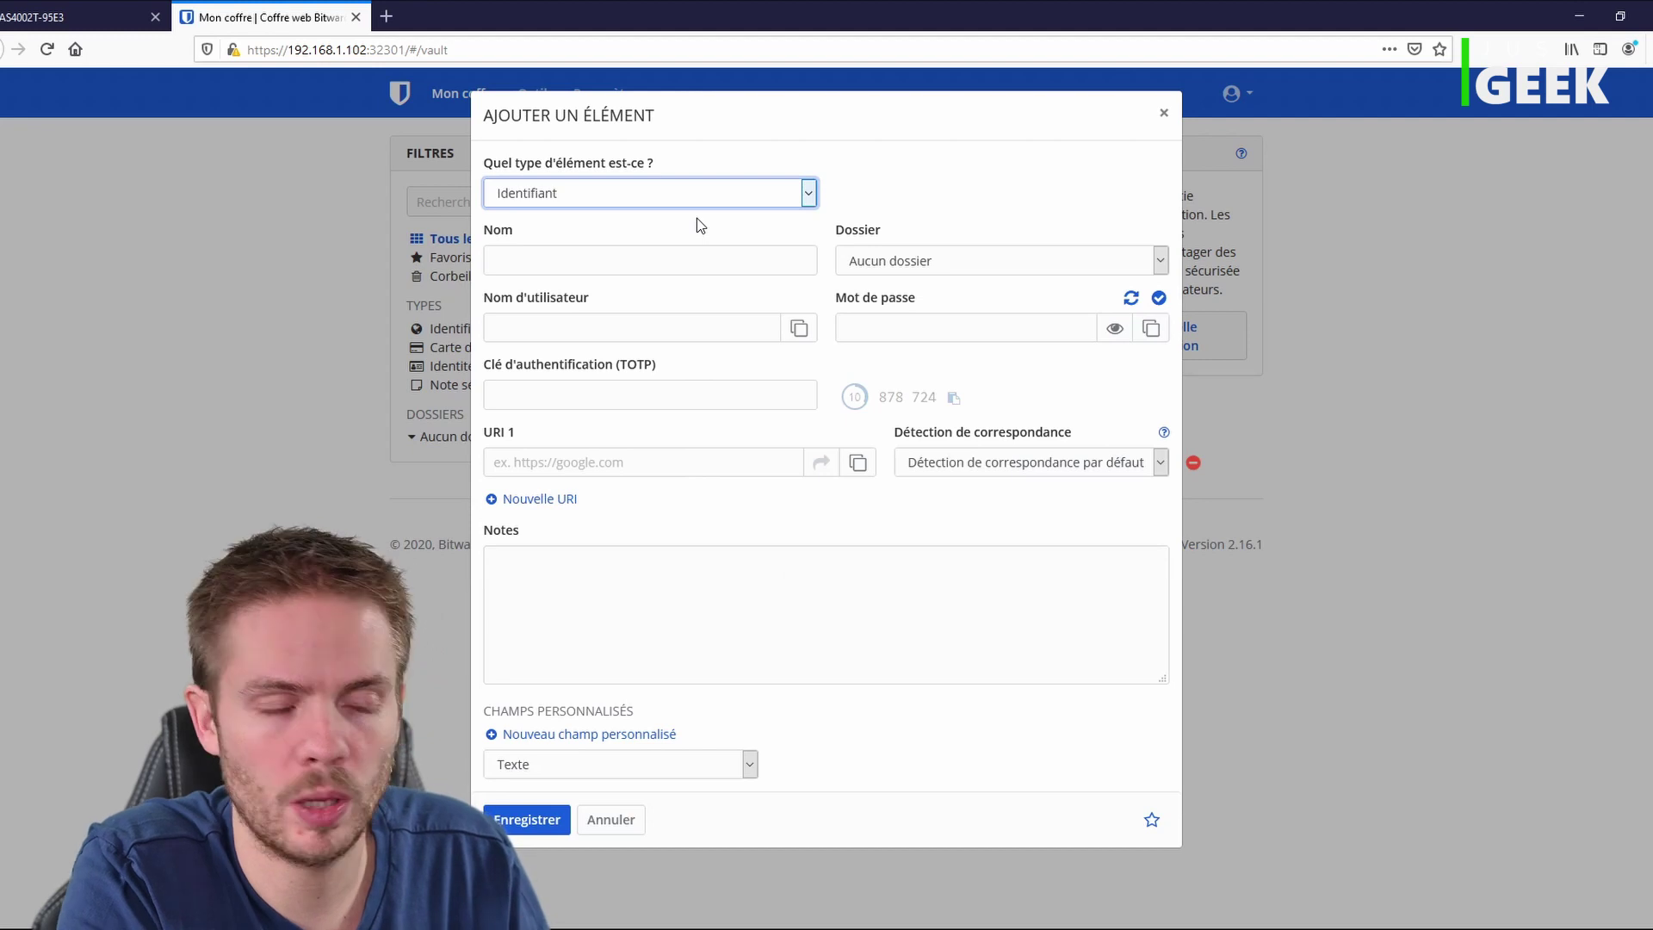
{"action": "left_click", "coordinate": [653, 256]}
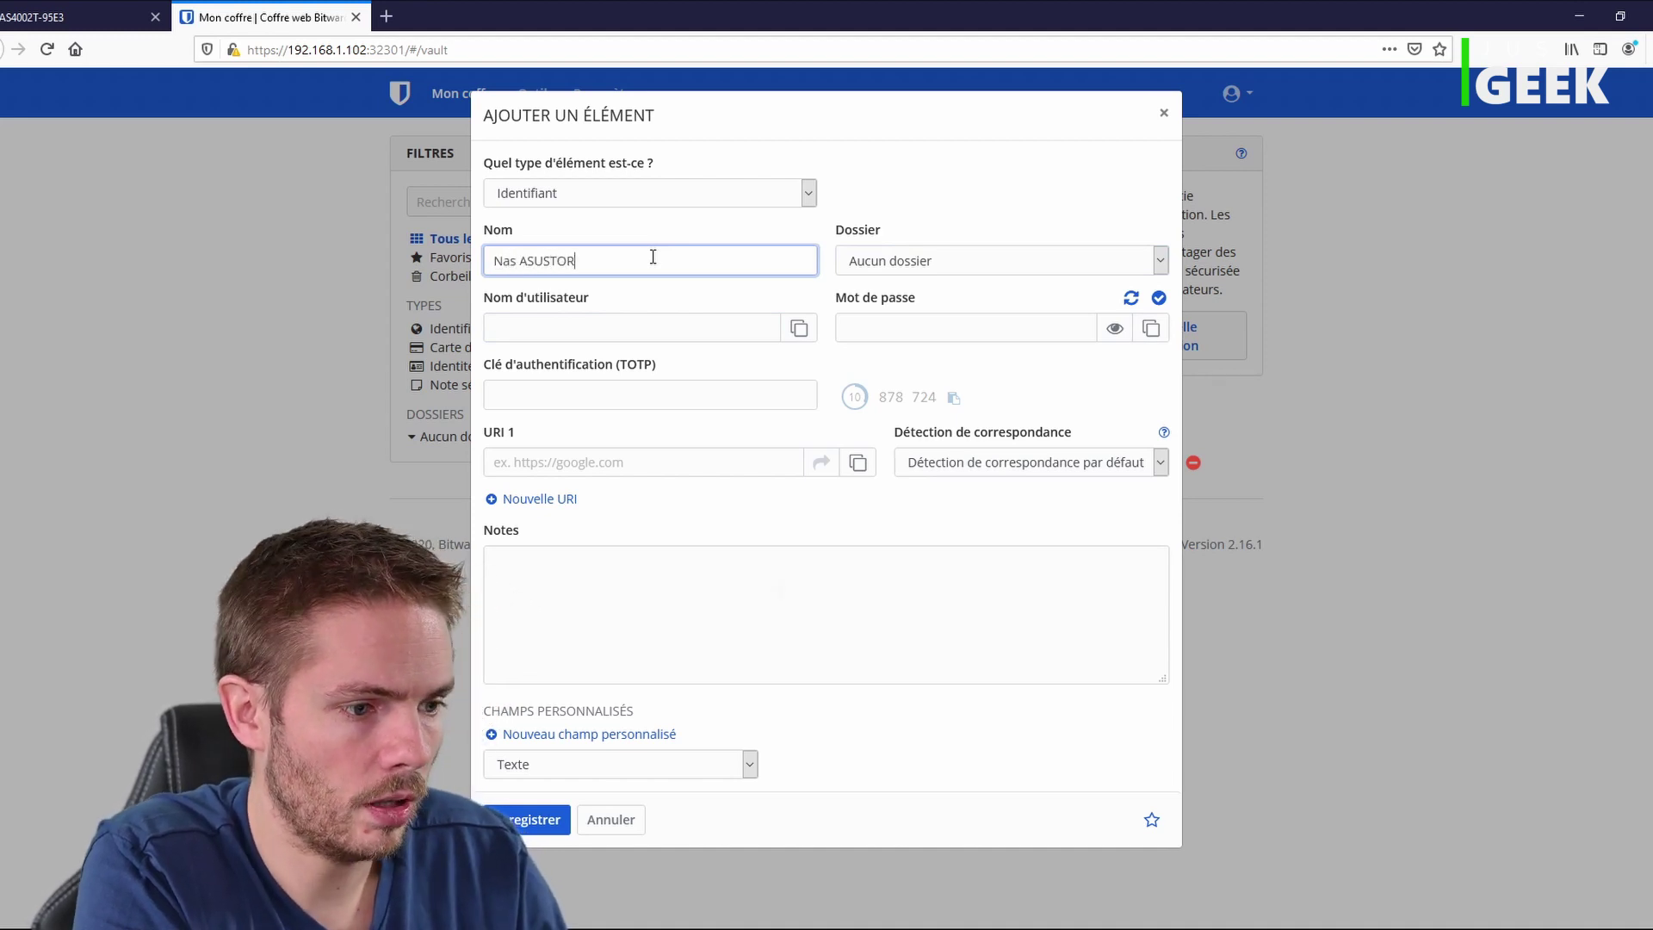
Fill in the login's username and password fields
{"action": "key", "text": "Tab"}
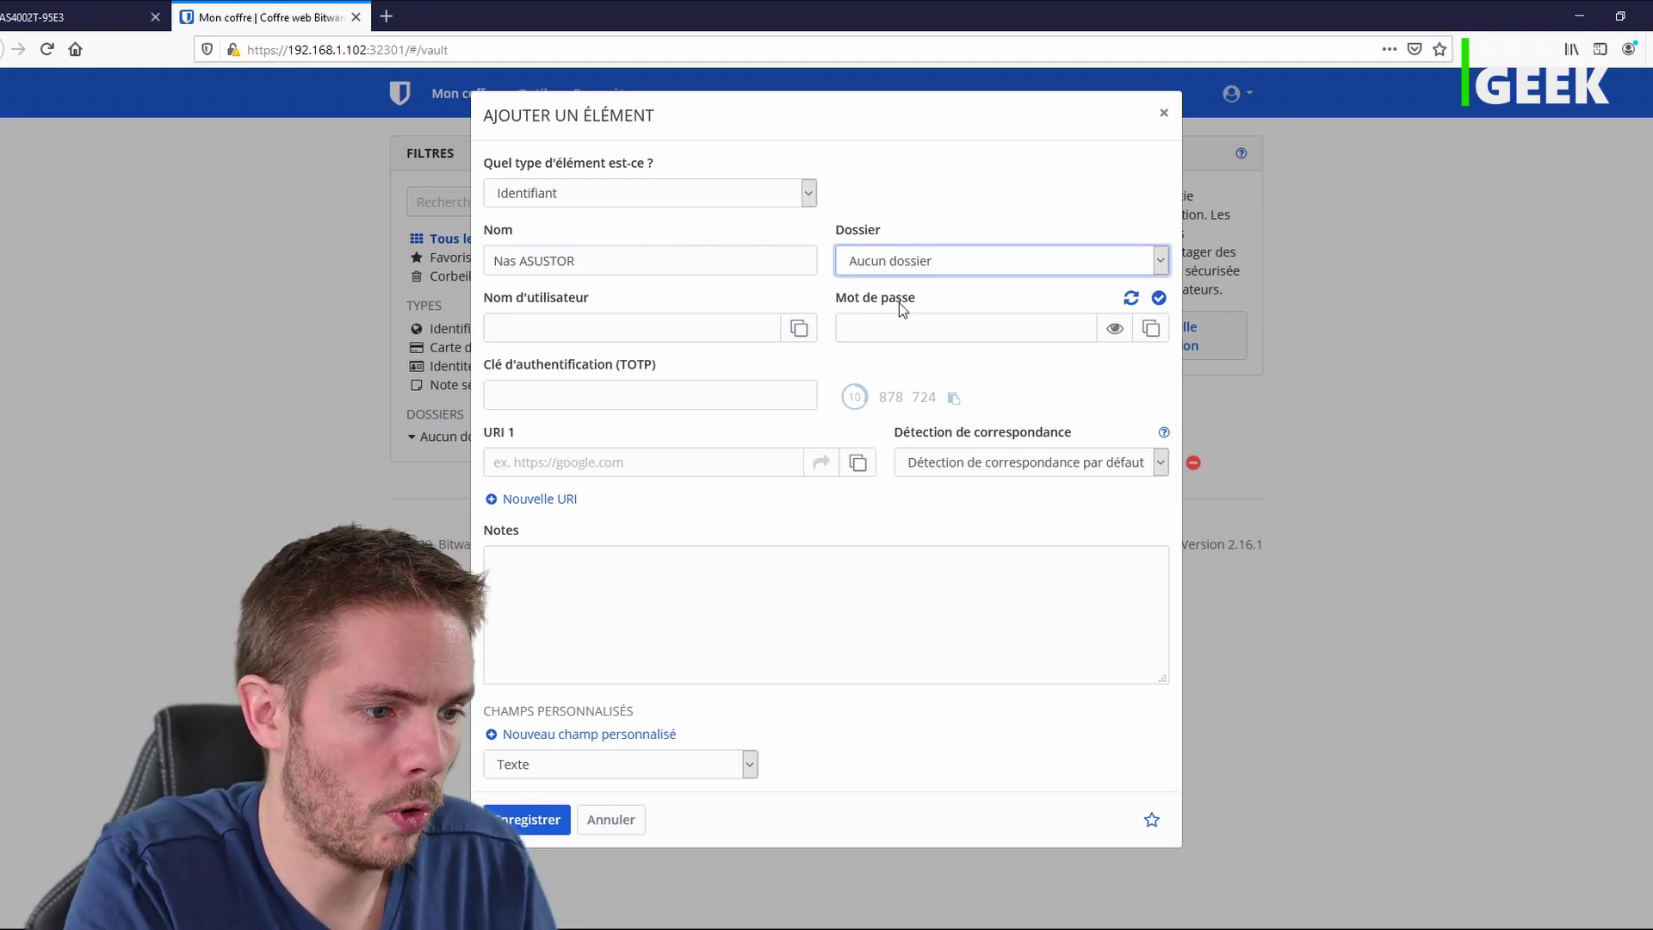
{"action": "left_click", "coordinate": [983, 109]}
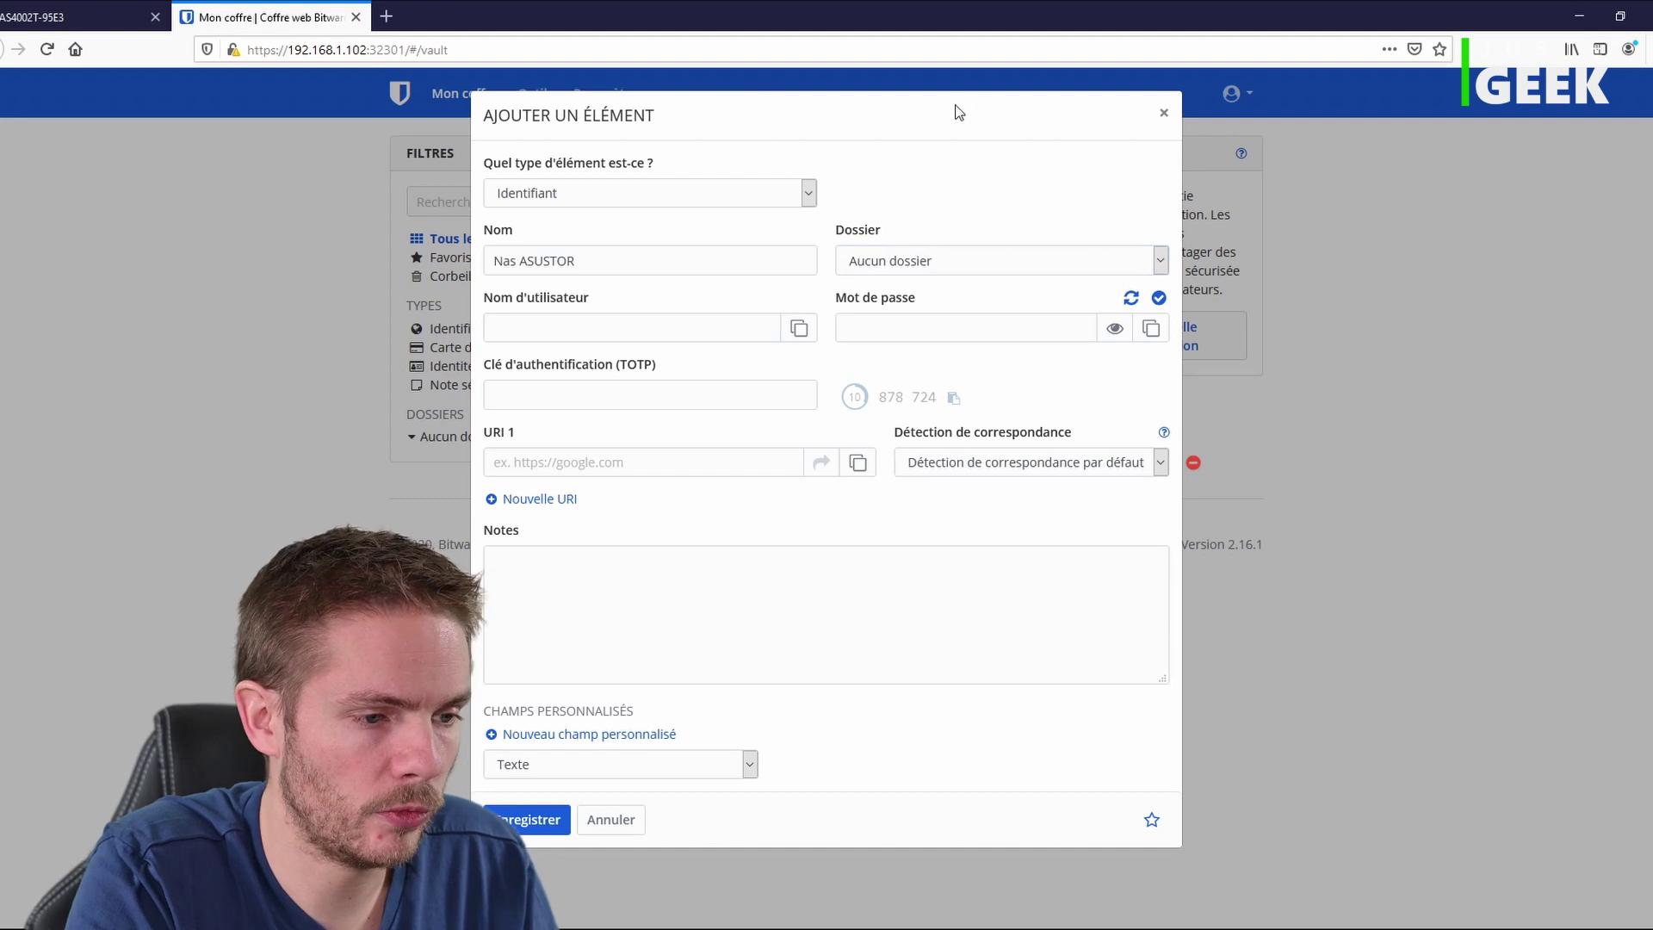
{"action": "left_click", "coordinate": [528, 330]}
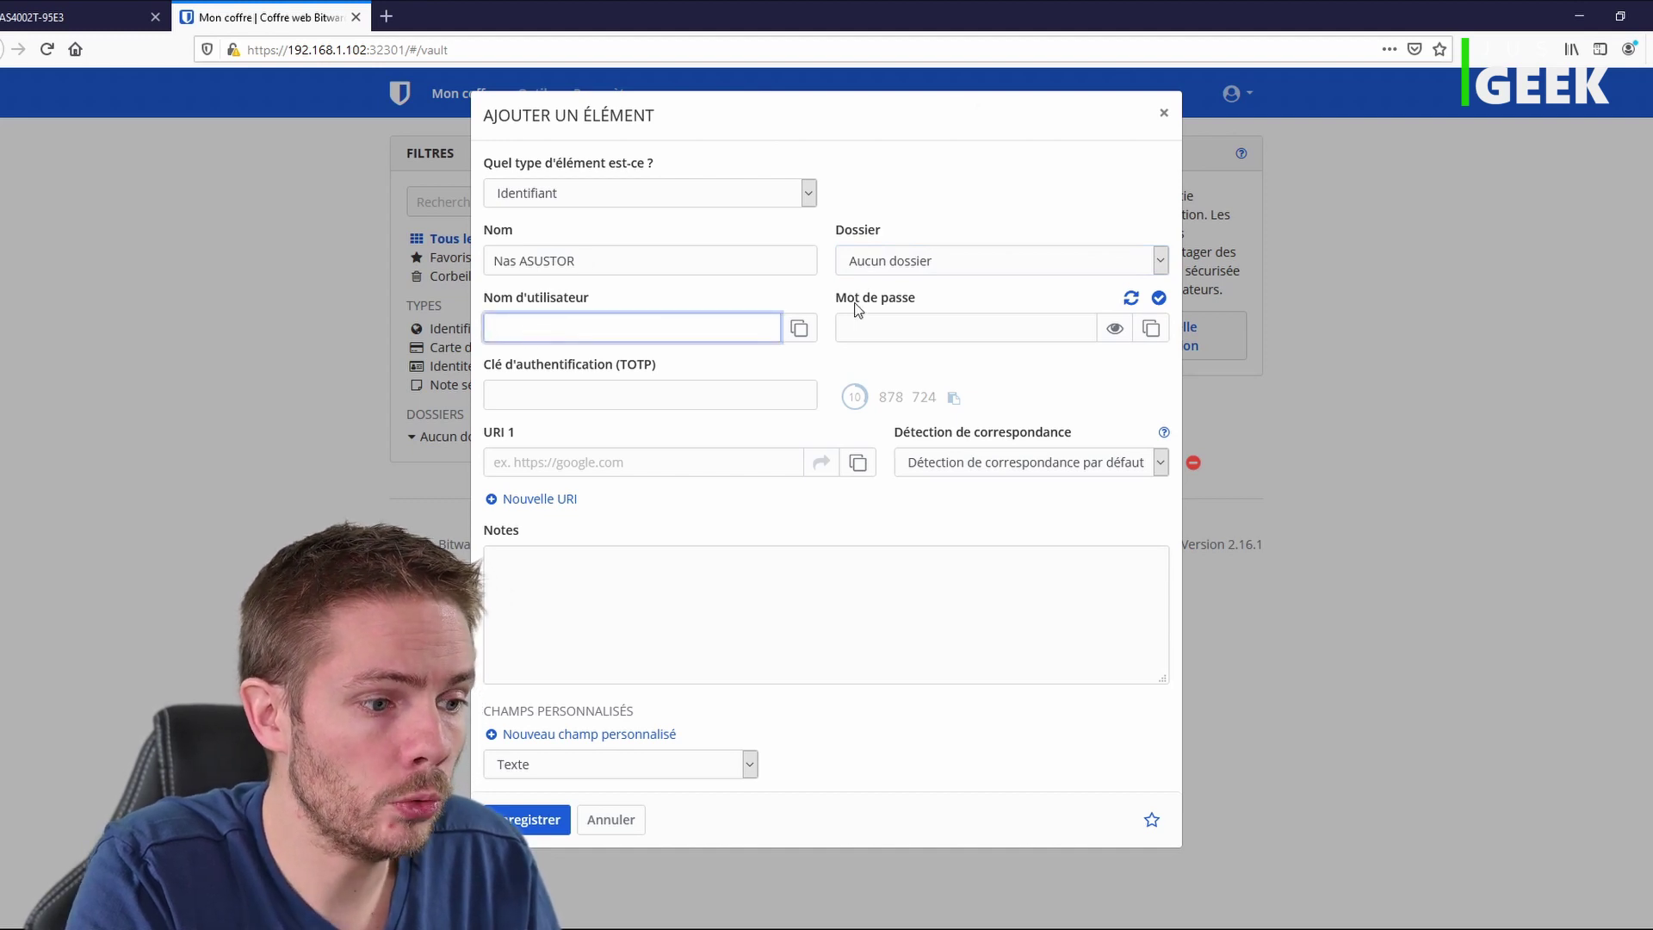
{"action": "type", "text": "Justegeek"}
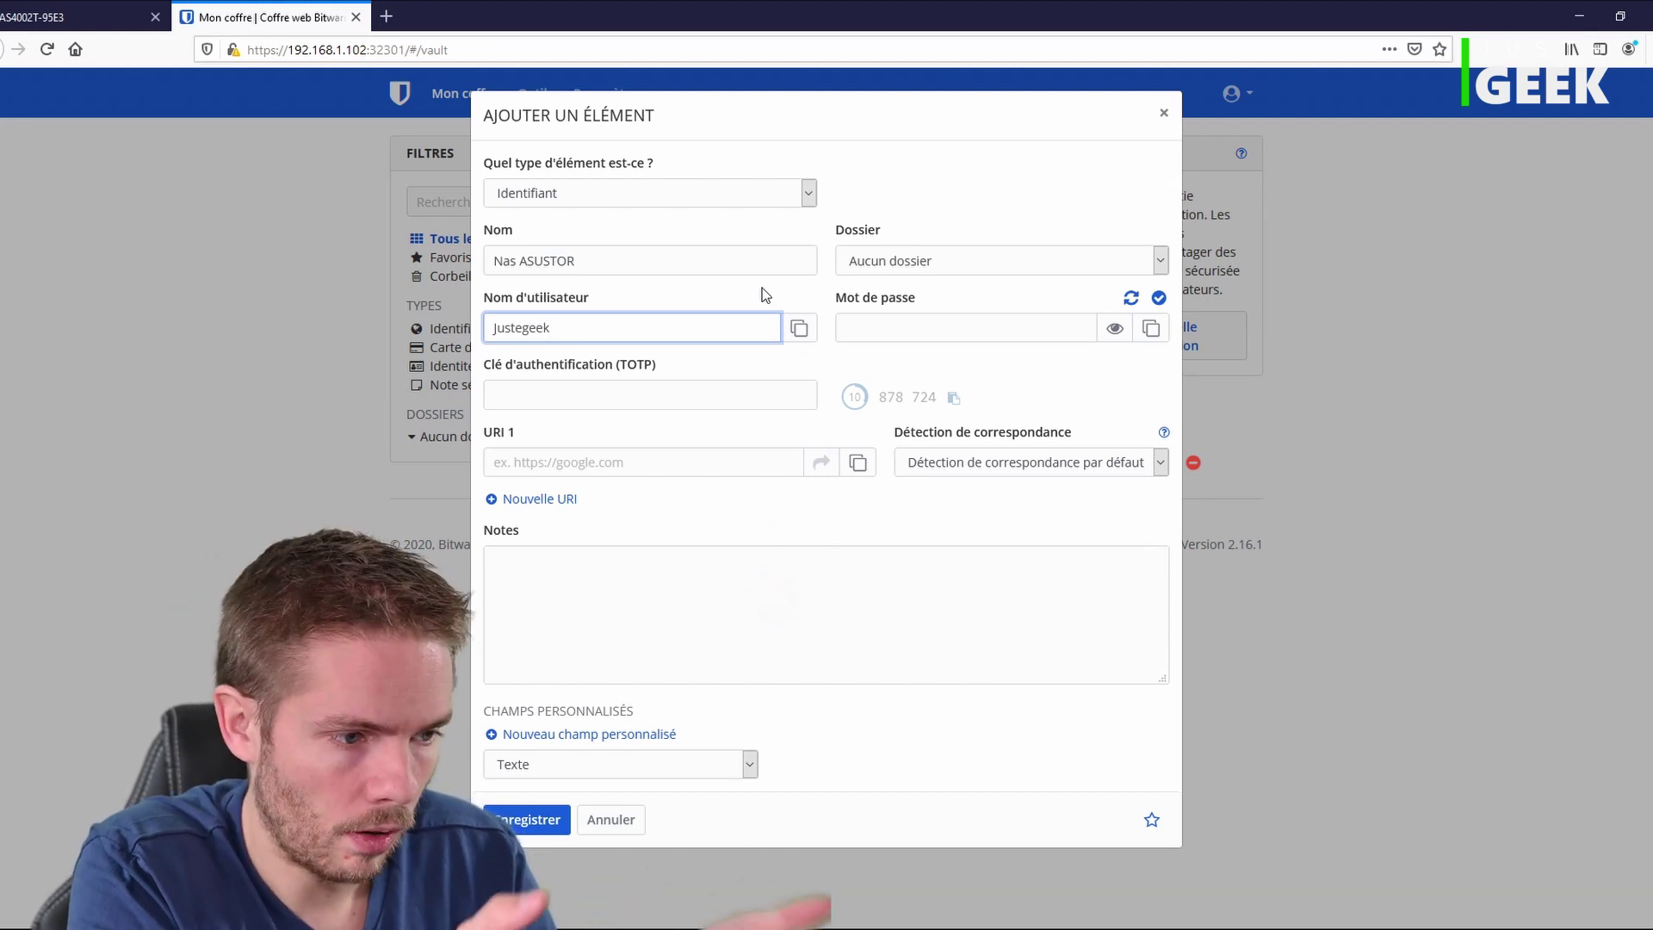
{"action": "left_click", "coordinate": [943, 328]}
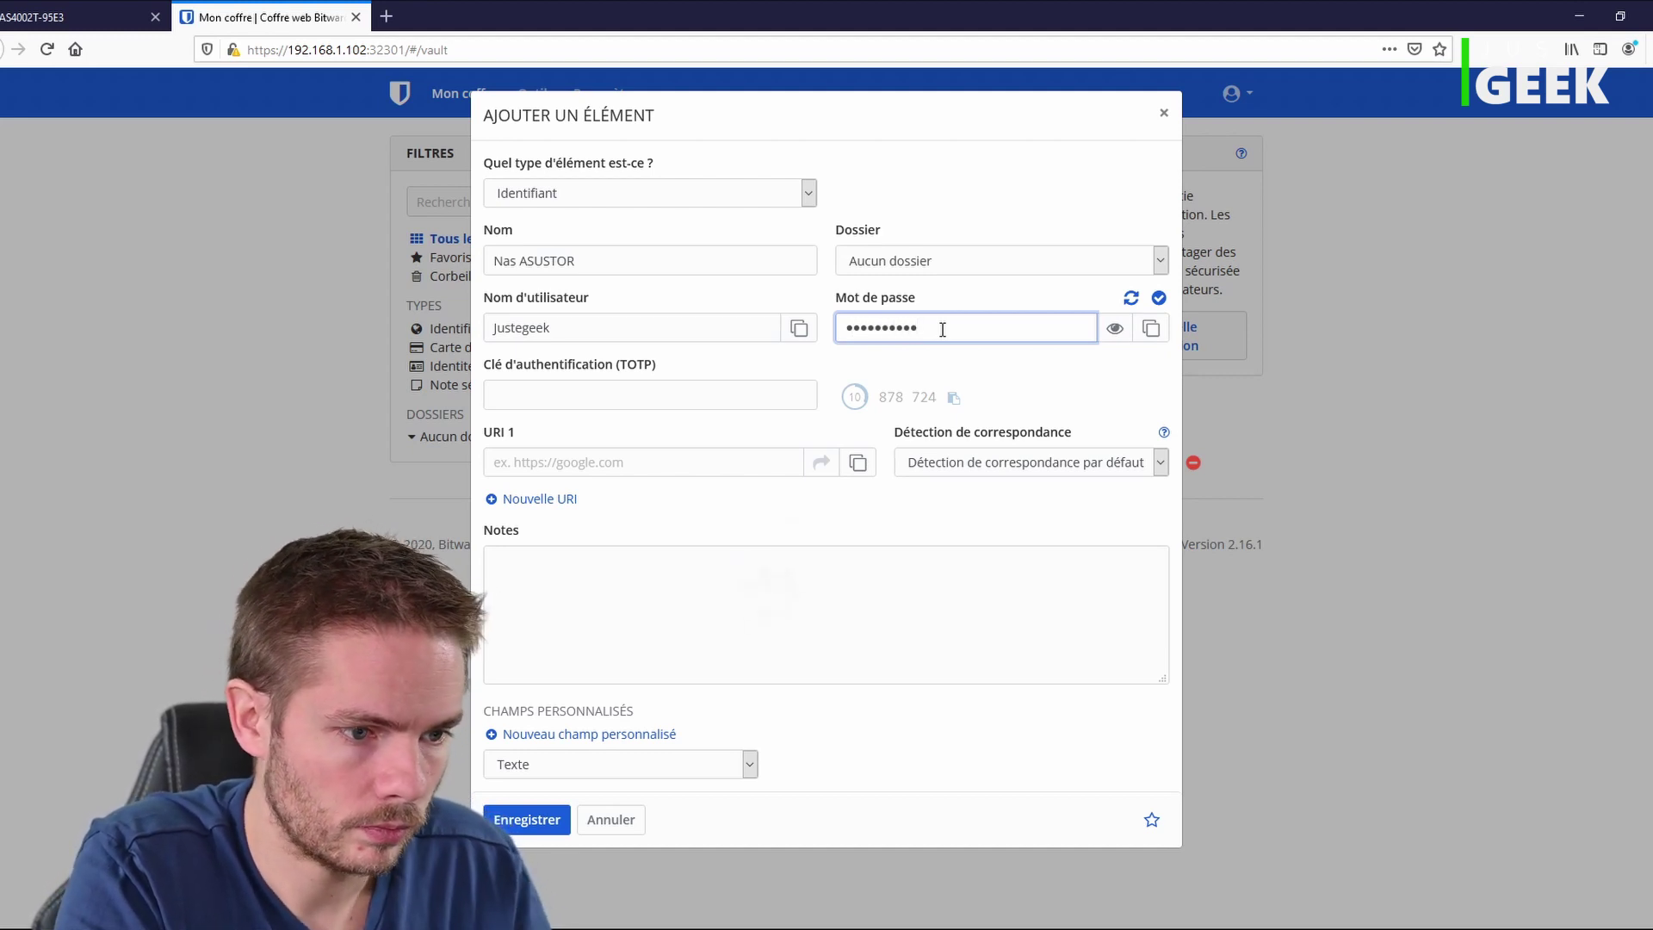
Set the URI to the NAS portal address, add note 'Asustor NAS de démo', and save
{"action": "left_click", "coordinate": [672, 461]}
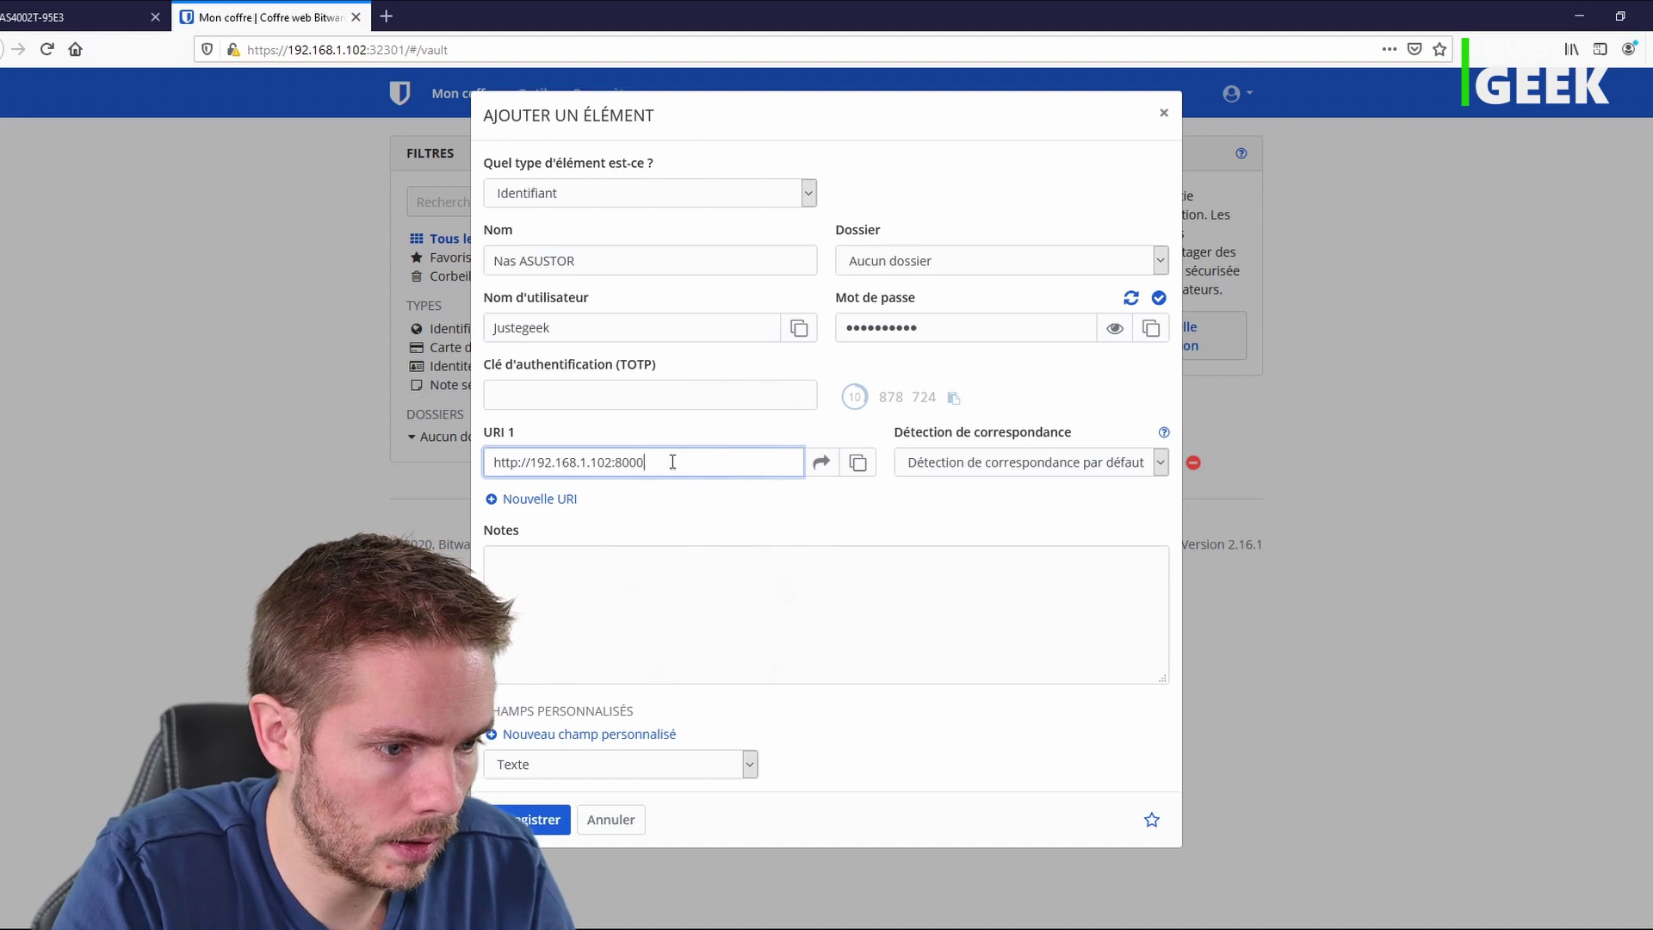
{"action": "type", "text": "§portal"}
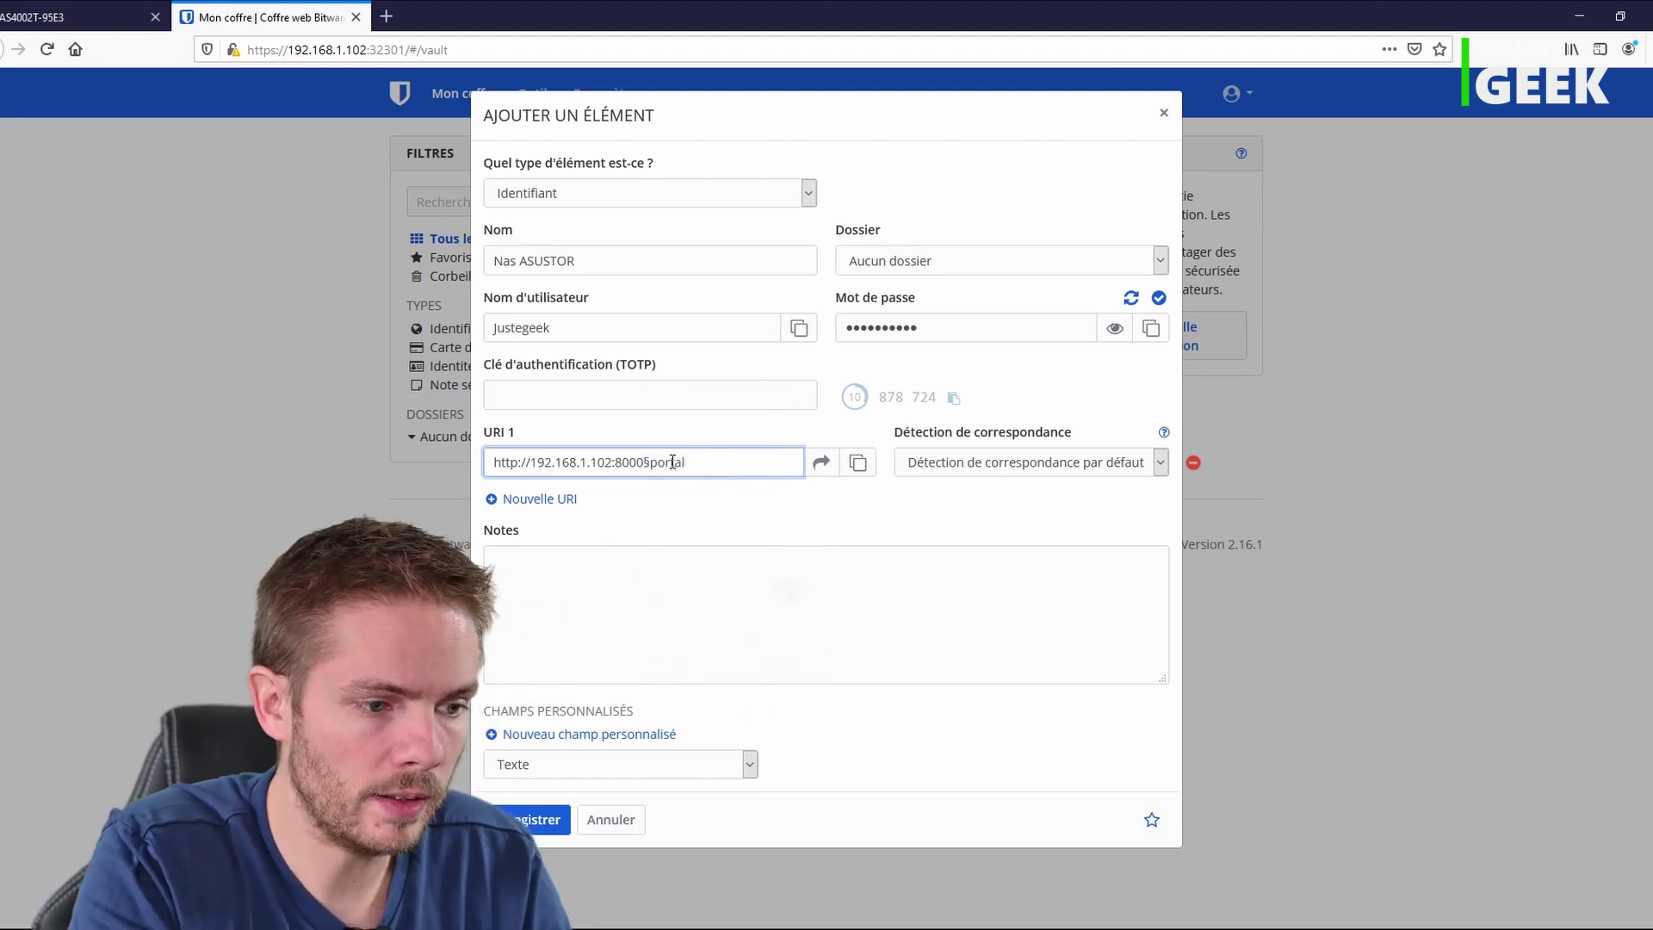
{"action": "key", "text": "BackSpace"}
{"action": "type", "text": "/"}
{"action": "left_click", "coordinate": [608, 564]}
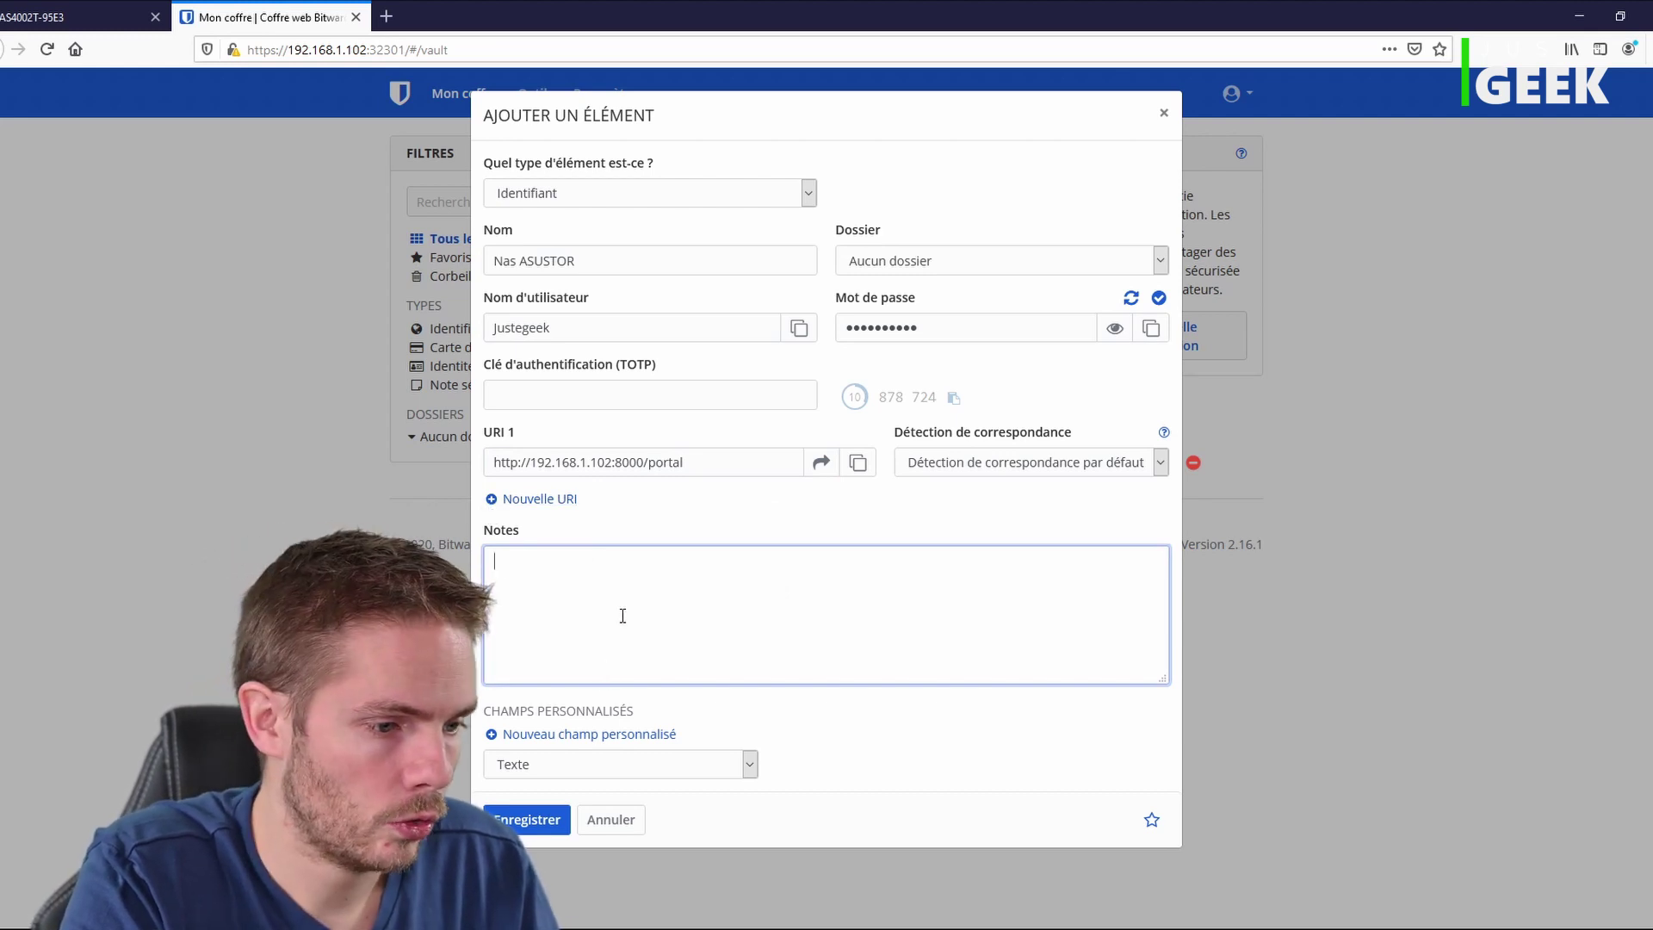
{"action": "type", "text": "Asust"}
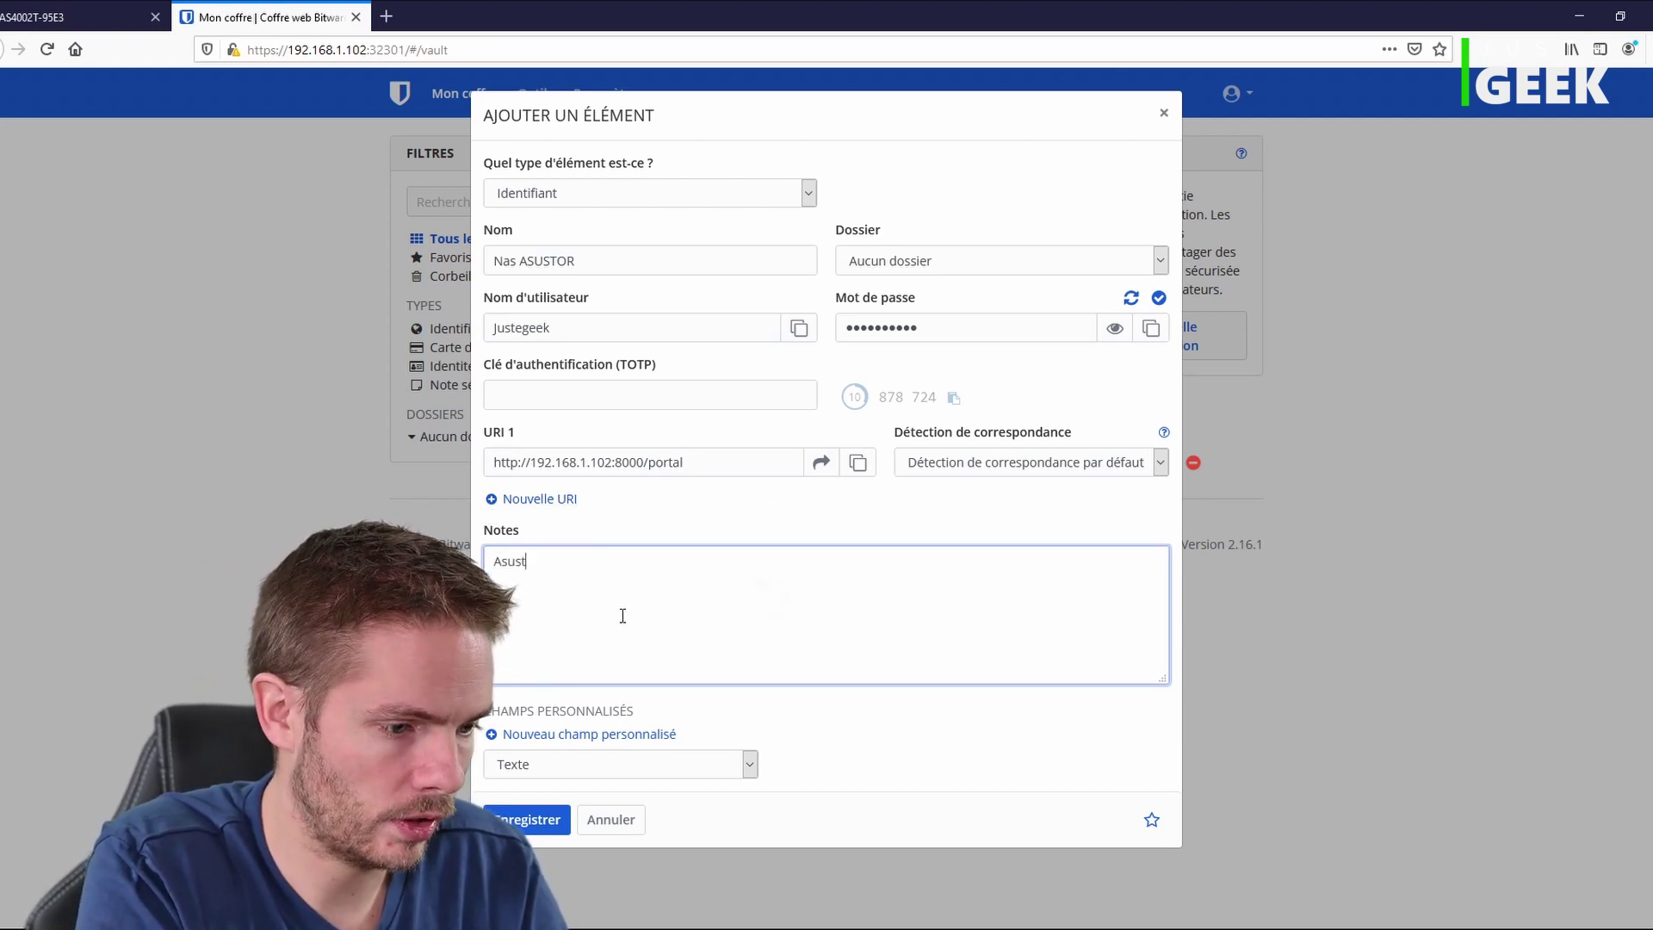
{"action": "type", "text": "or NAS de démo"}
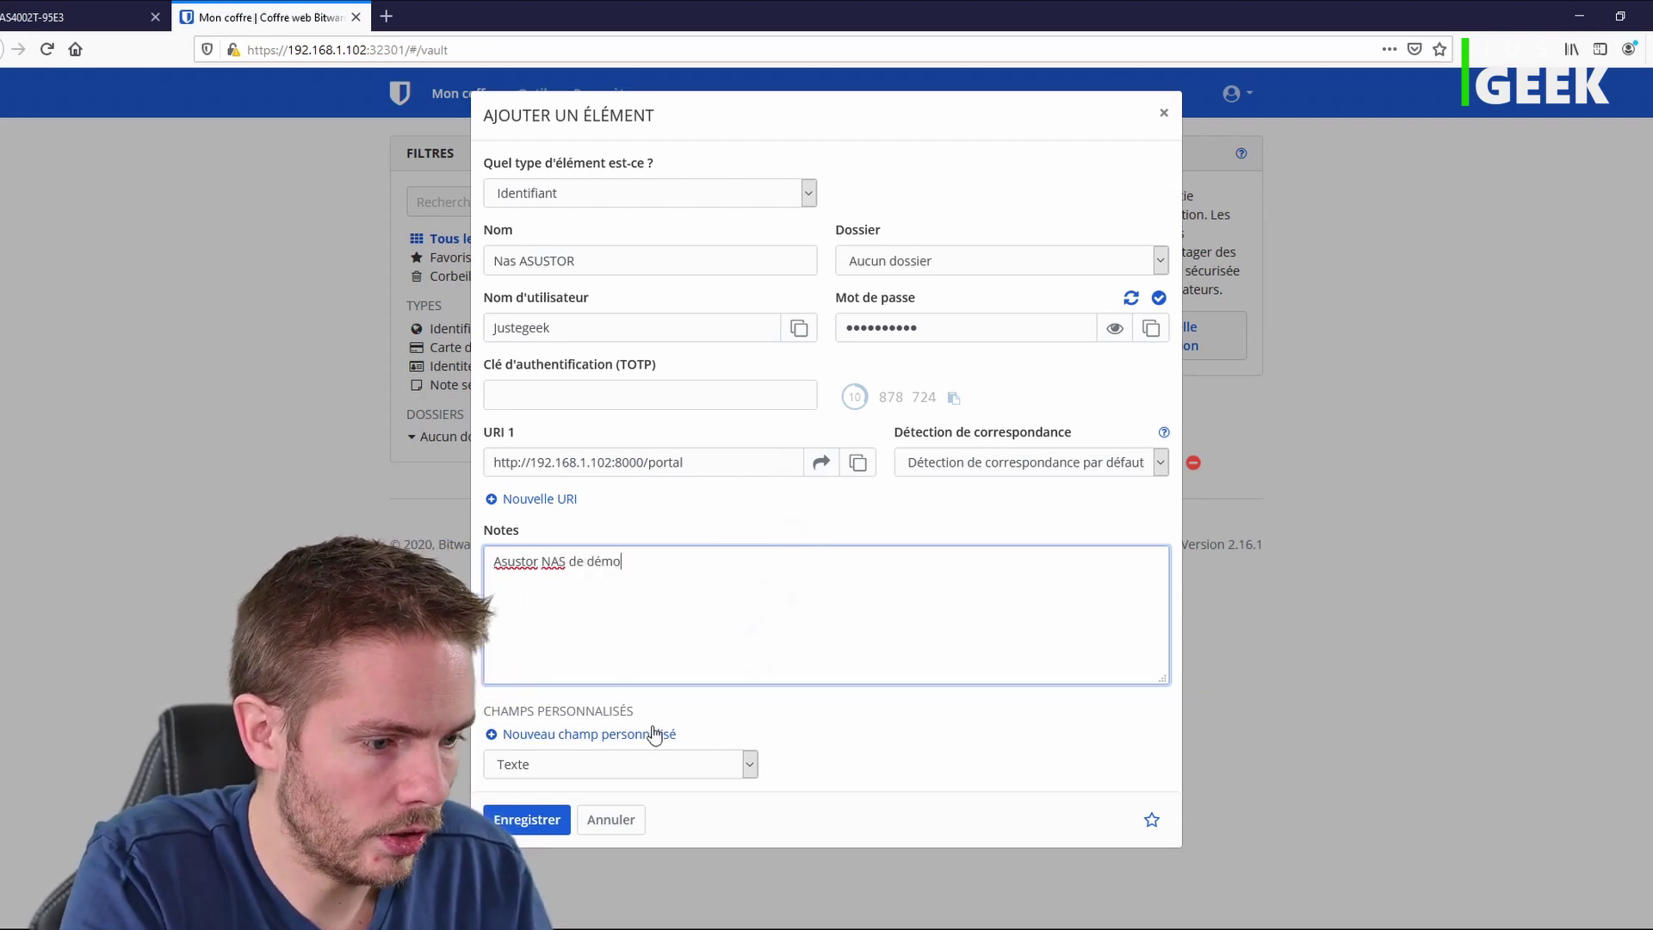
{"action": "left_click", "coordinate": [508, 824]}
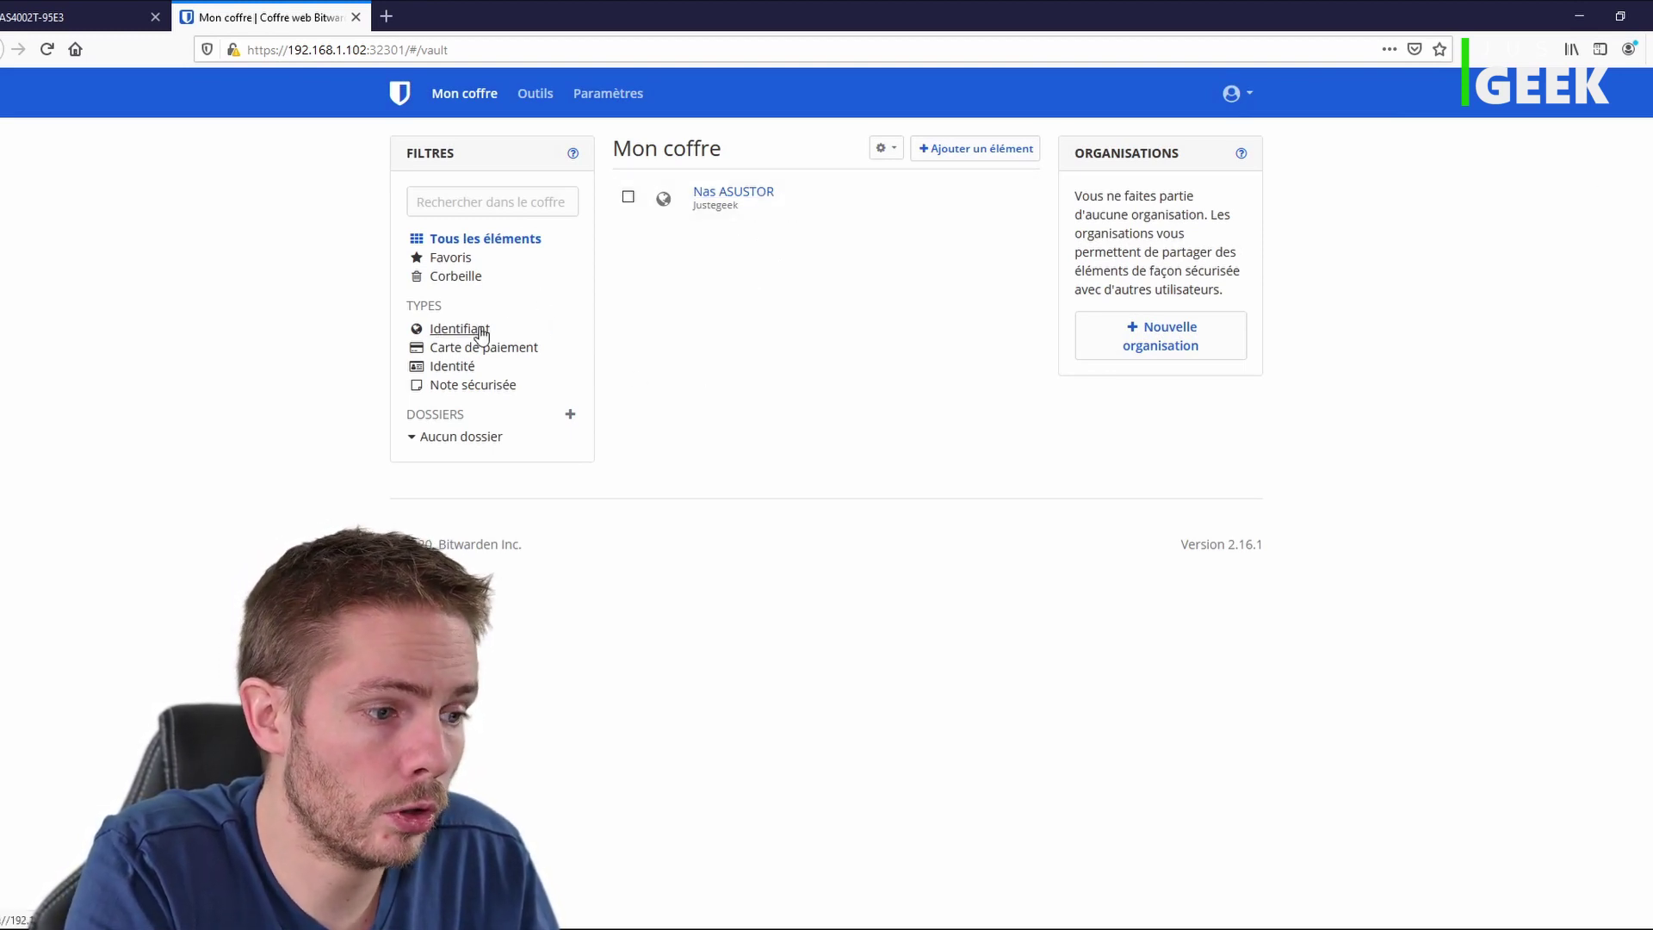
Try the item type filters, then create a folder named NAS
{"action": "left_click", "coordinate": [479, 335]}
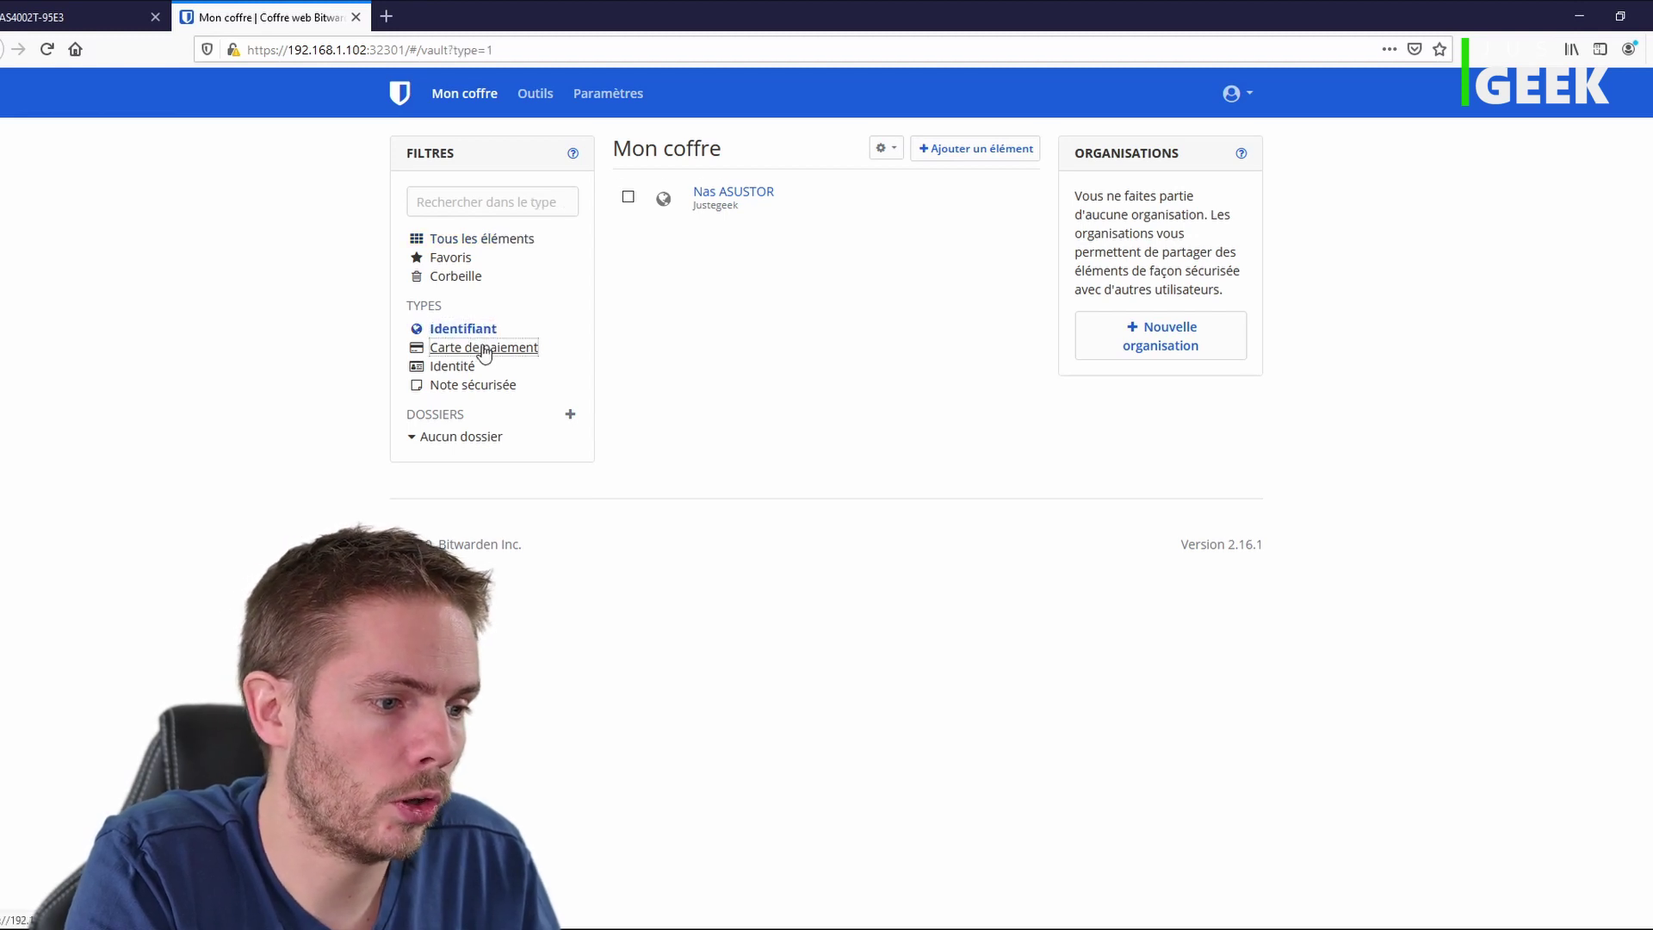
{"action": "left_click", "coordinate": [456, 347]}
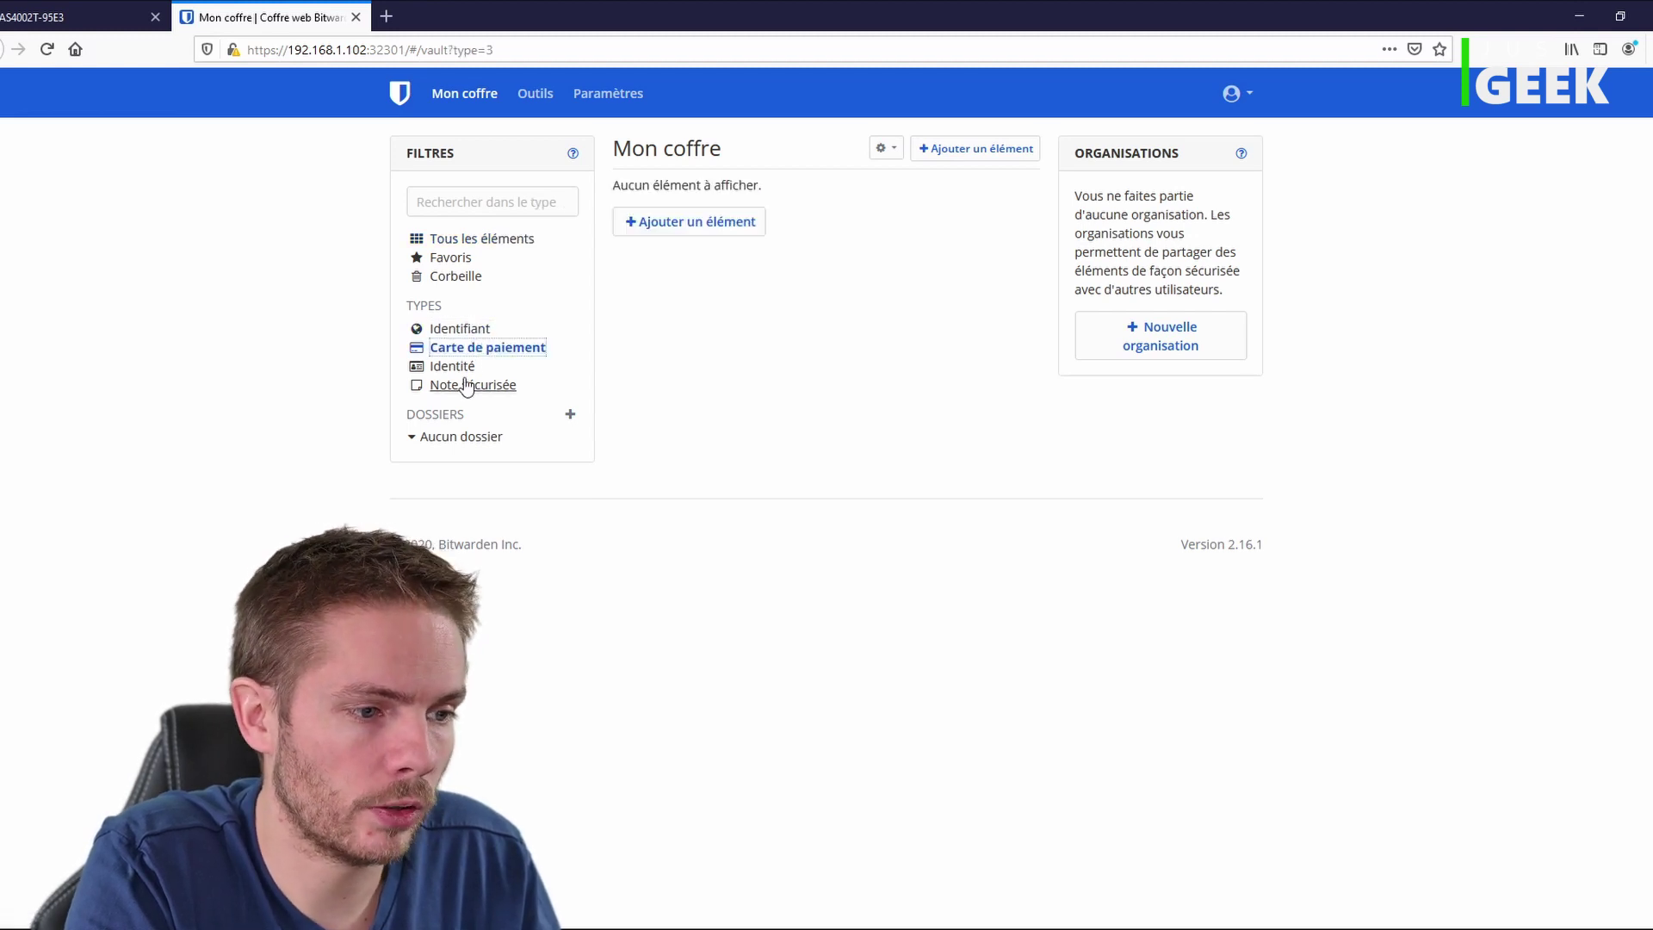
{"action": "left_click", "coordinate": [461, 327]}
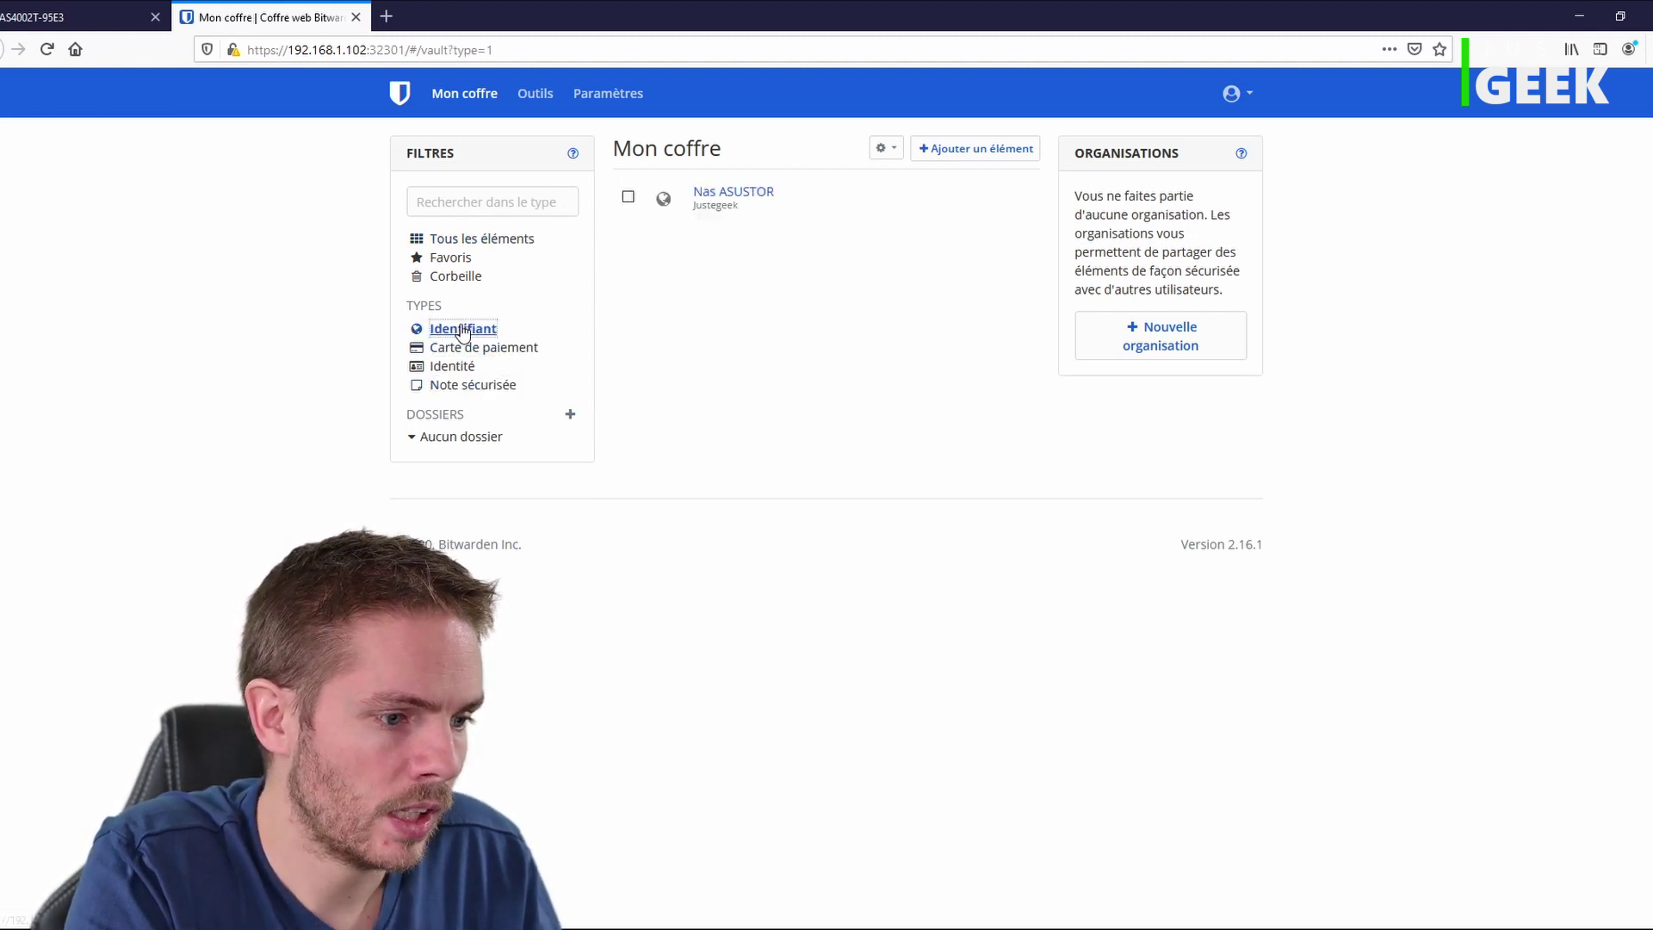
{"action": "left_click", "coordinate": [570, 414]}
{"action": "left_click", "coordinate": [758, 185]}
{"action": "type", "text": "NAS"}
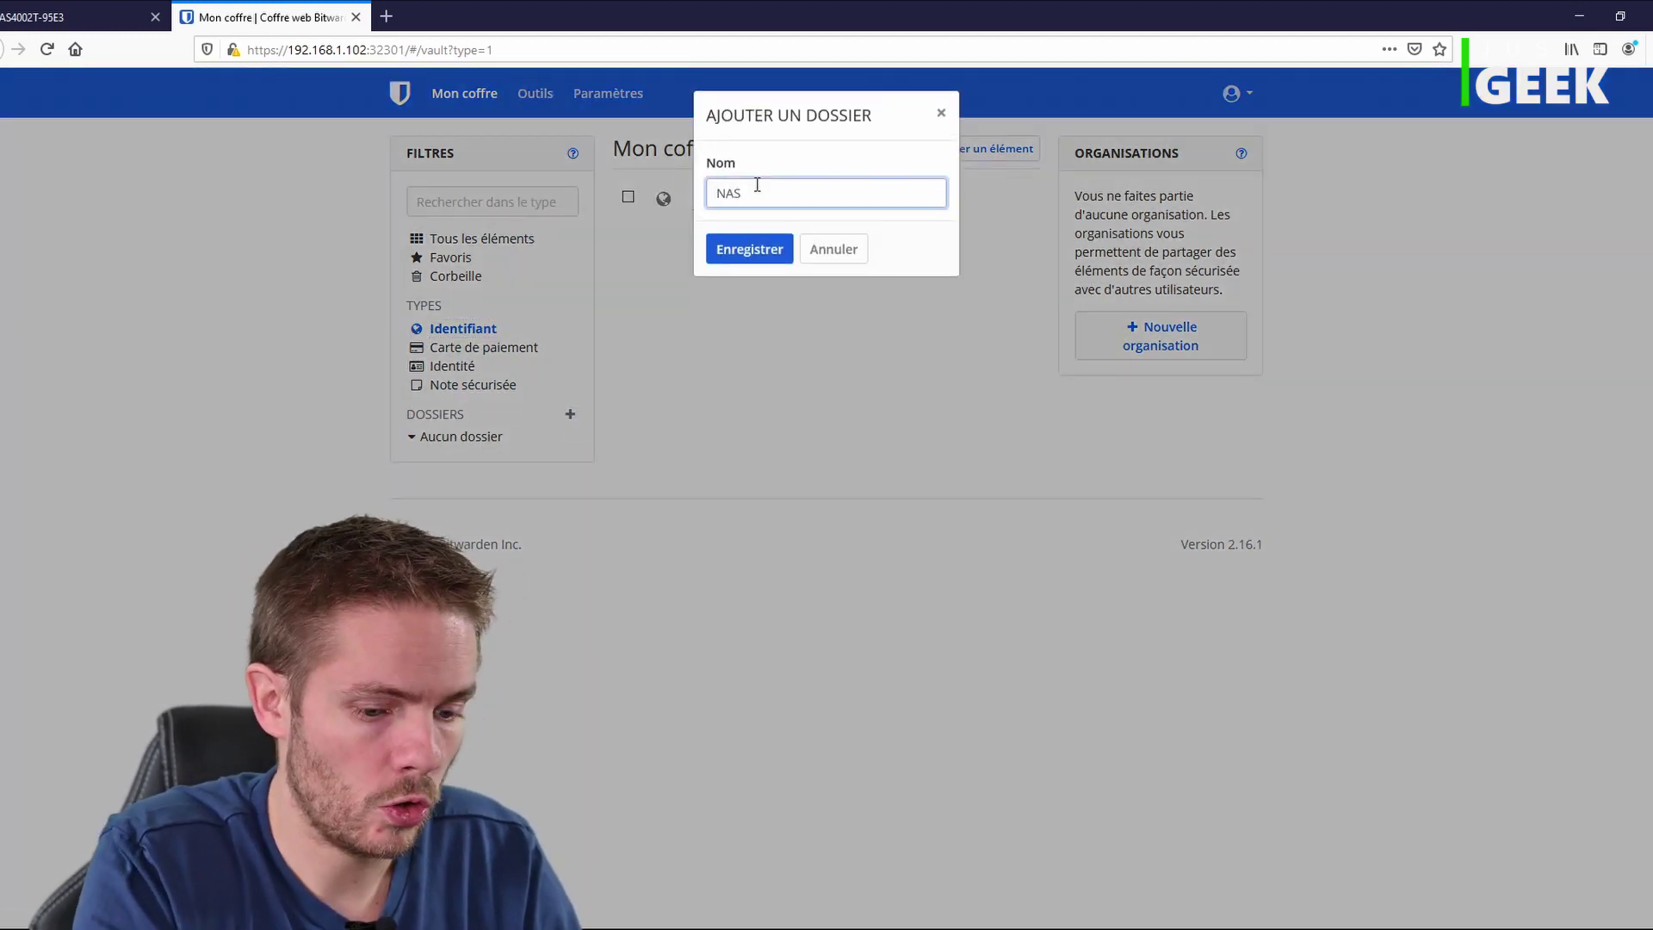
{"action": "key", "text": "Return"}
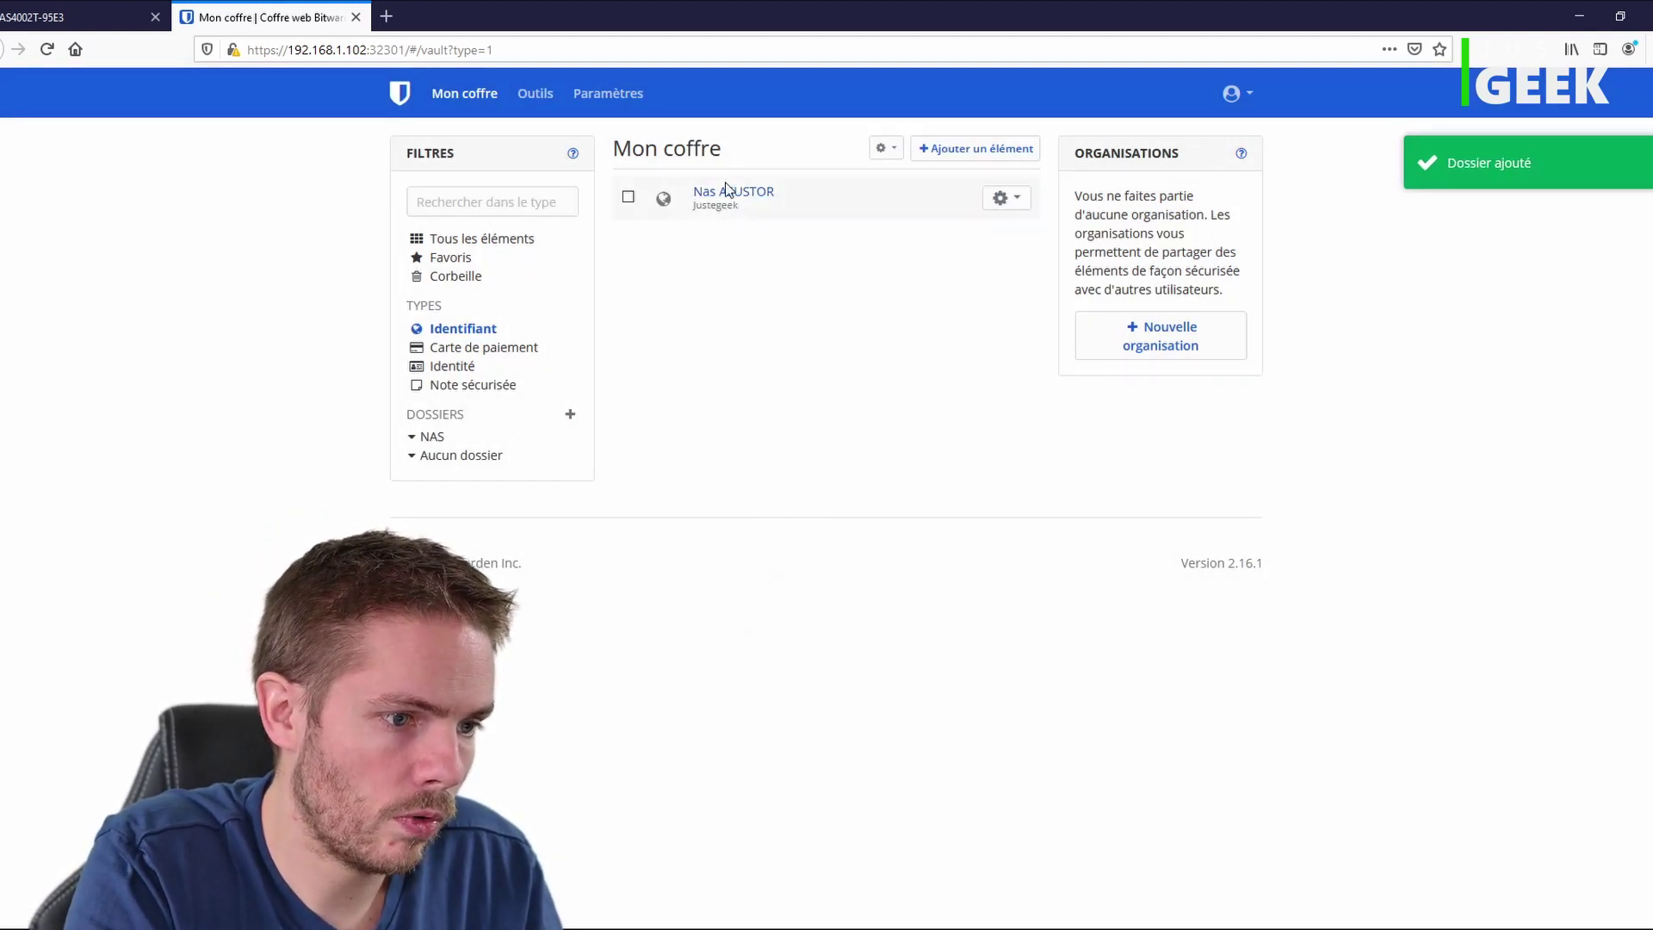
Try dragging Nas ASUSTOR into the NAS folder and view the folder's contents
{"action": "left_click_drag", "start_coordinate": [726, 196], "coordinate": [539, 407]}
{"action": "left_click_drag", "start_coordinate": [424, 439], "coordinate": [426, 439]}
{"action": "left_click", "coordinate": [430, 437]}
Discard the stray new-item form, set Nas ASUSTOR's folder to NAS, save, and check NAS
{"action": "left_click", "coordinate": [938, 150]}
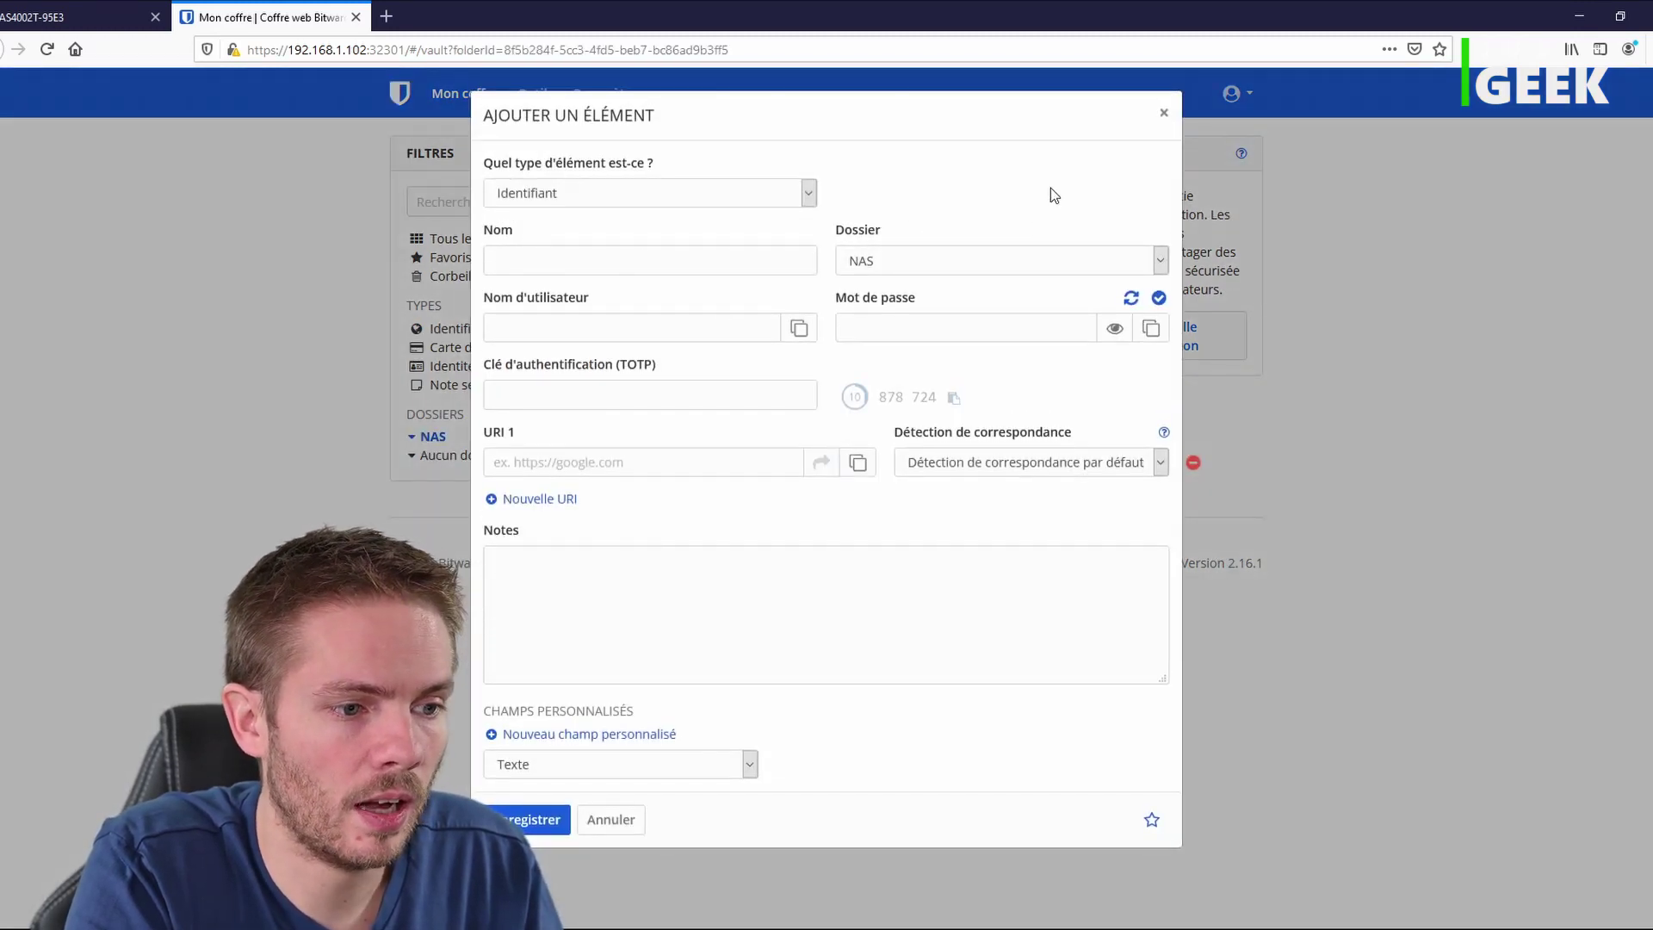
{"action": "left_click", "coordinate": [1163, 117]}
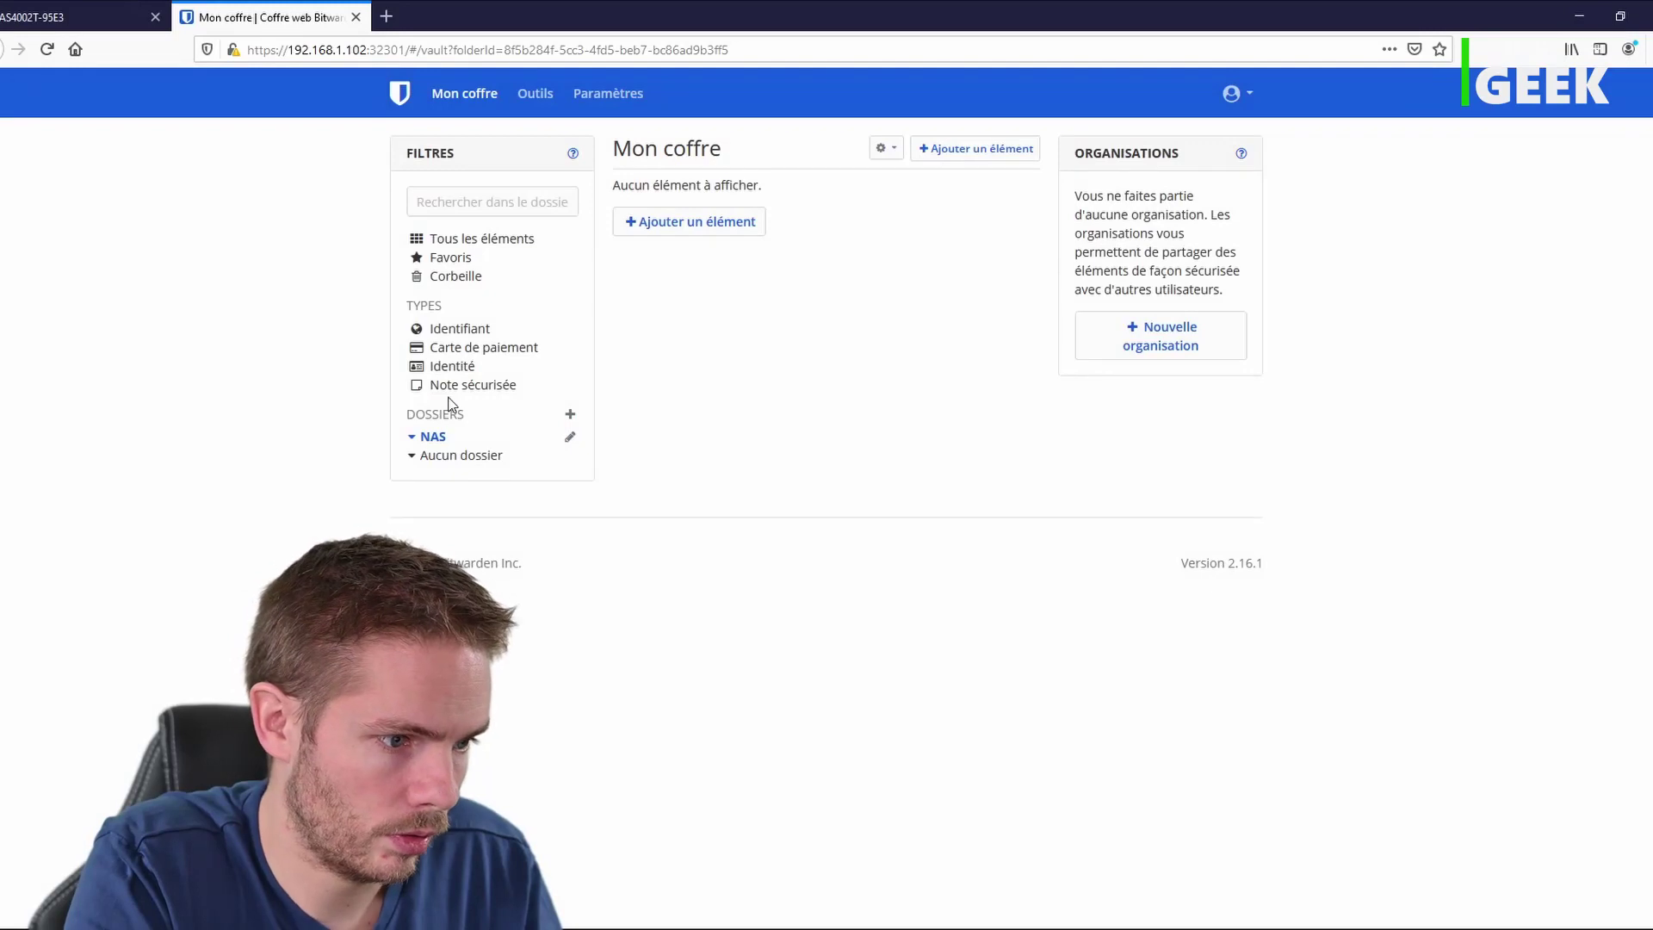
{"action": "left_click", "coordinate": [460, 330]}
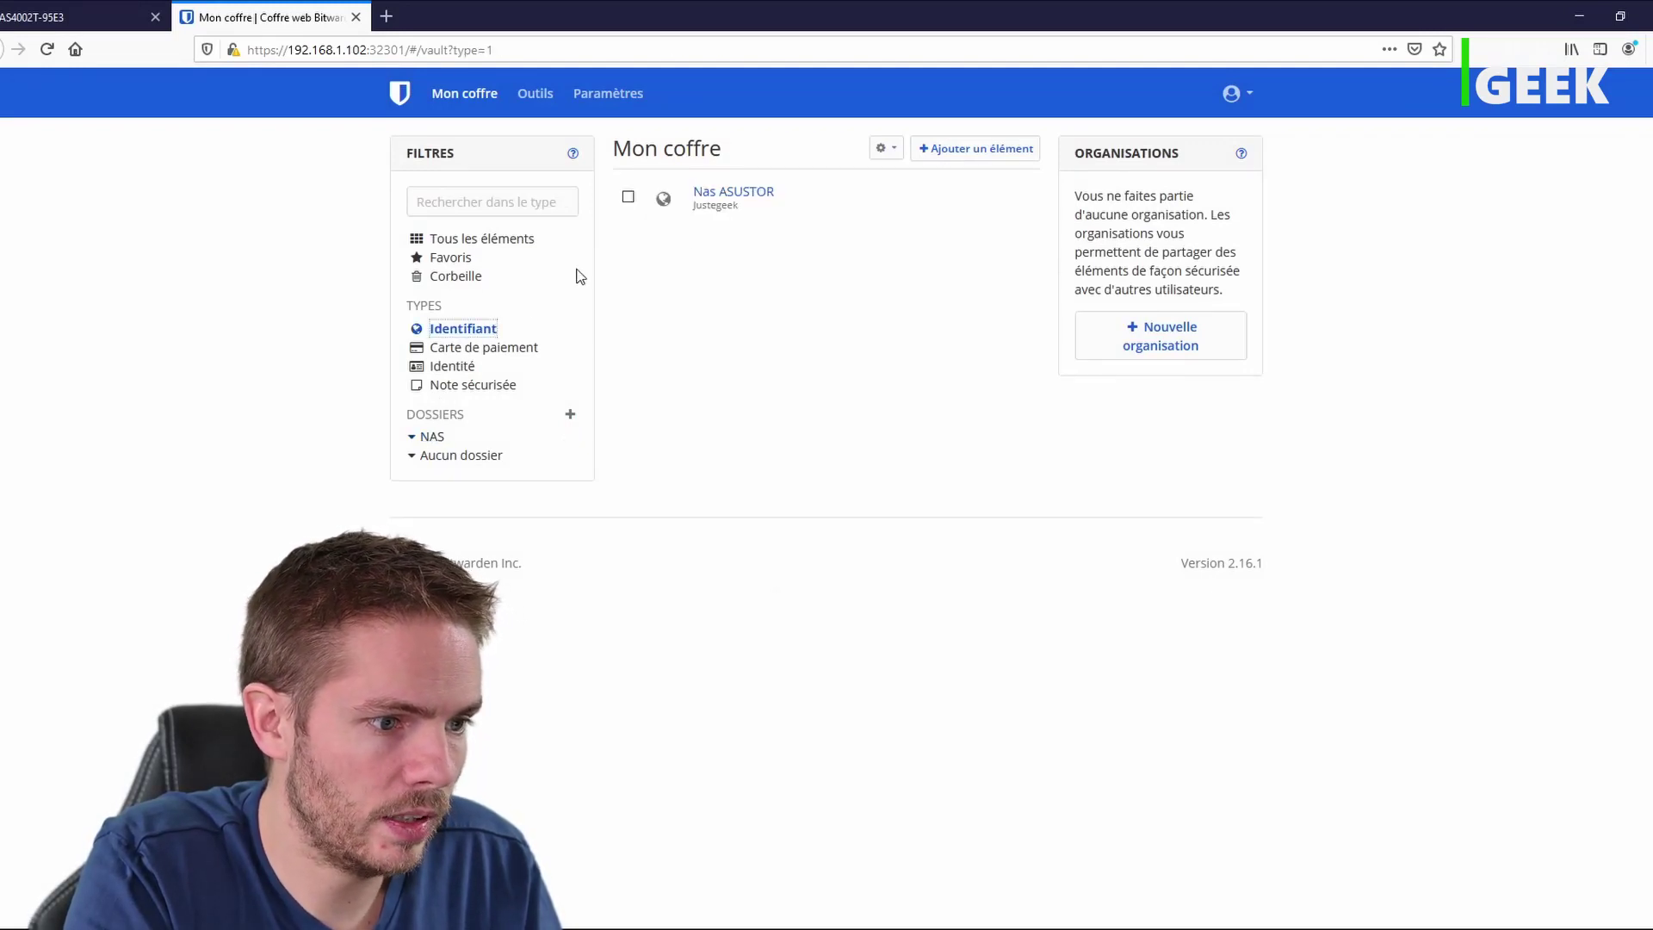
{"action": "left_click", "coordinate": [733, 192]}
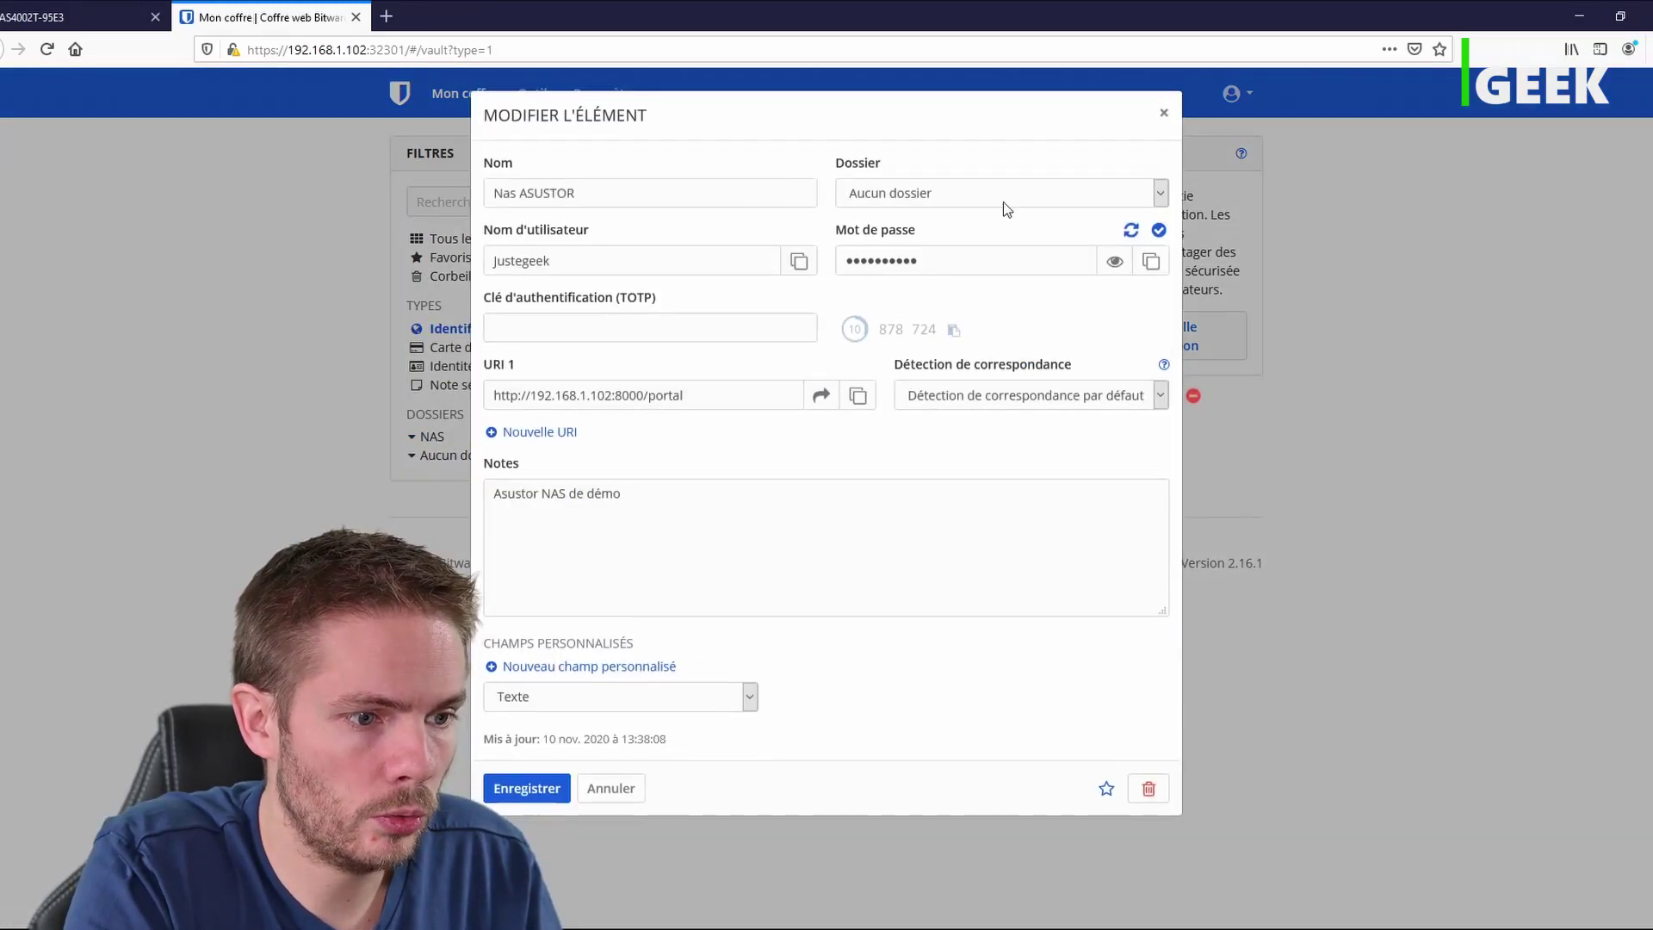
{"action": "left_click", "coordinate": [1161, 195]}
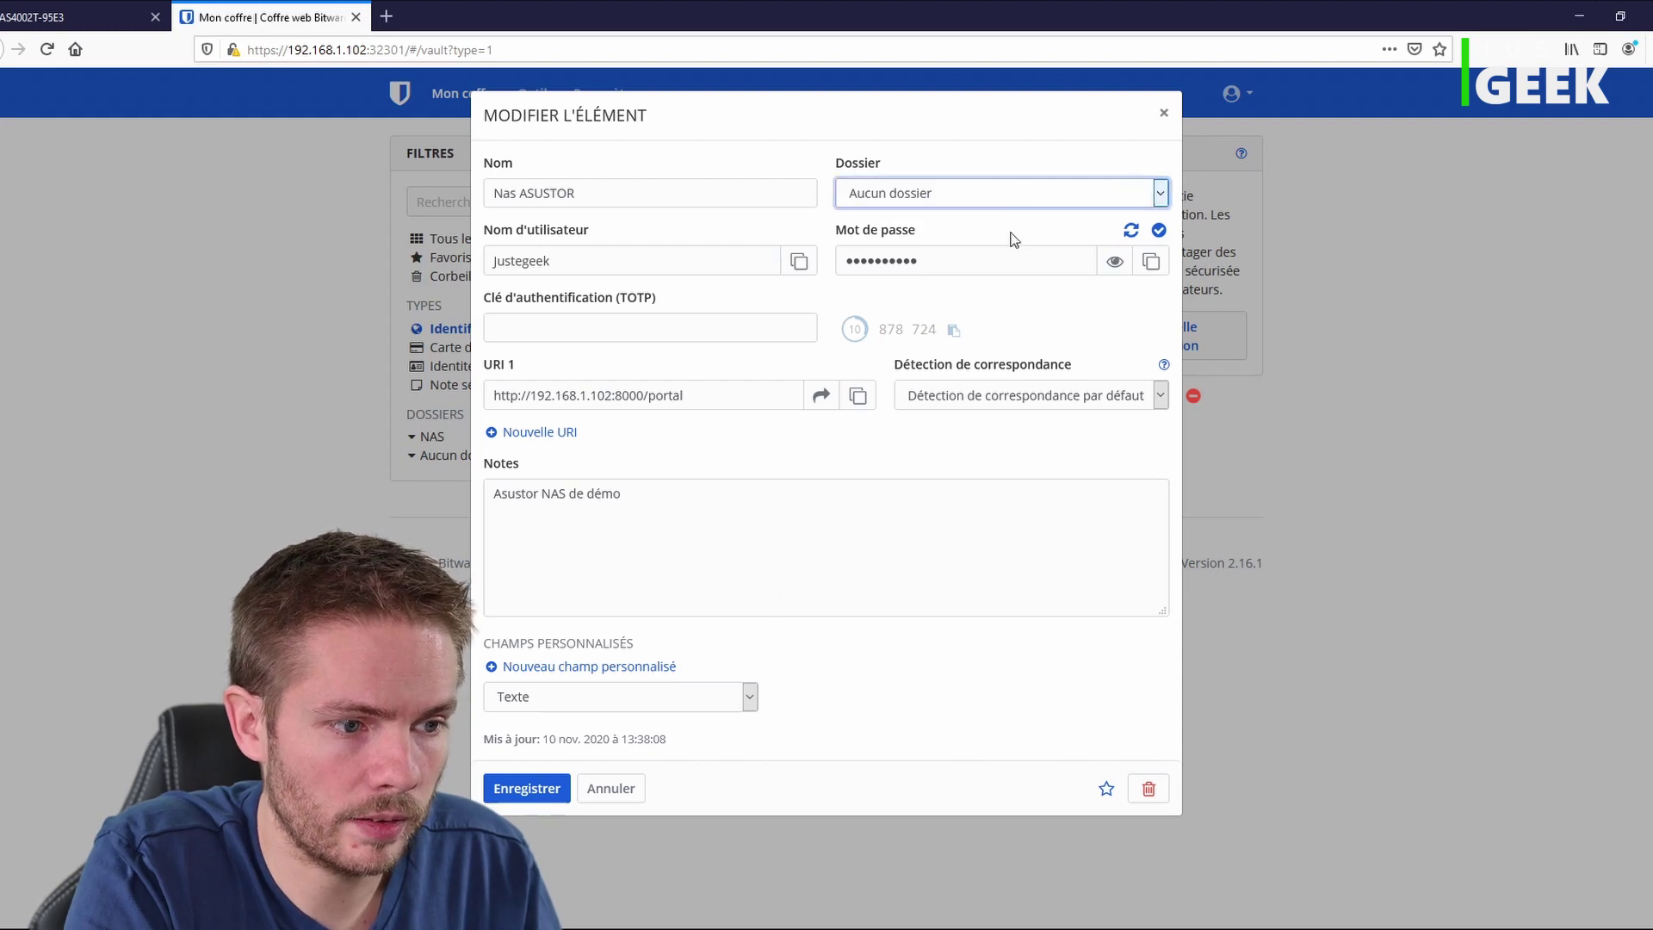
{"action": "left_click", "coordinate": [527, 789]}
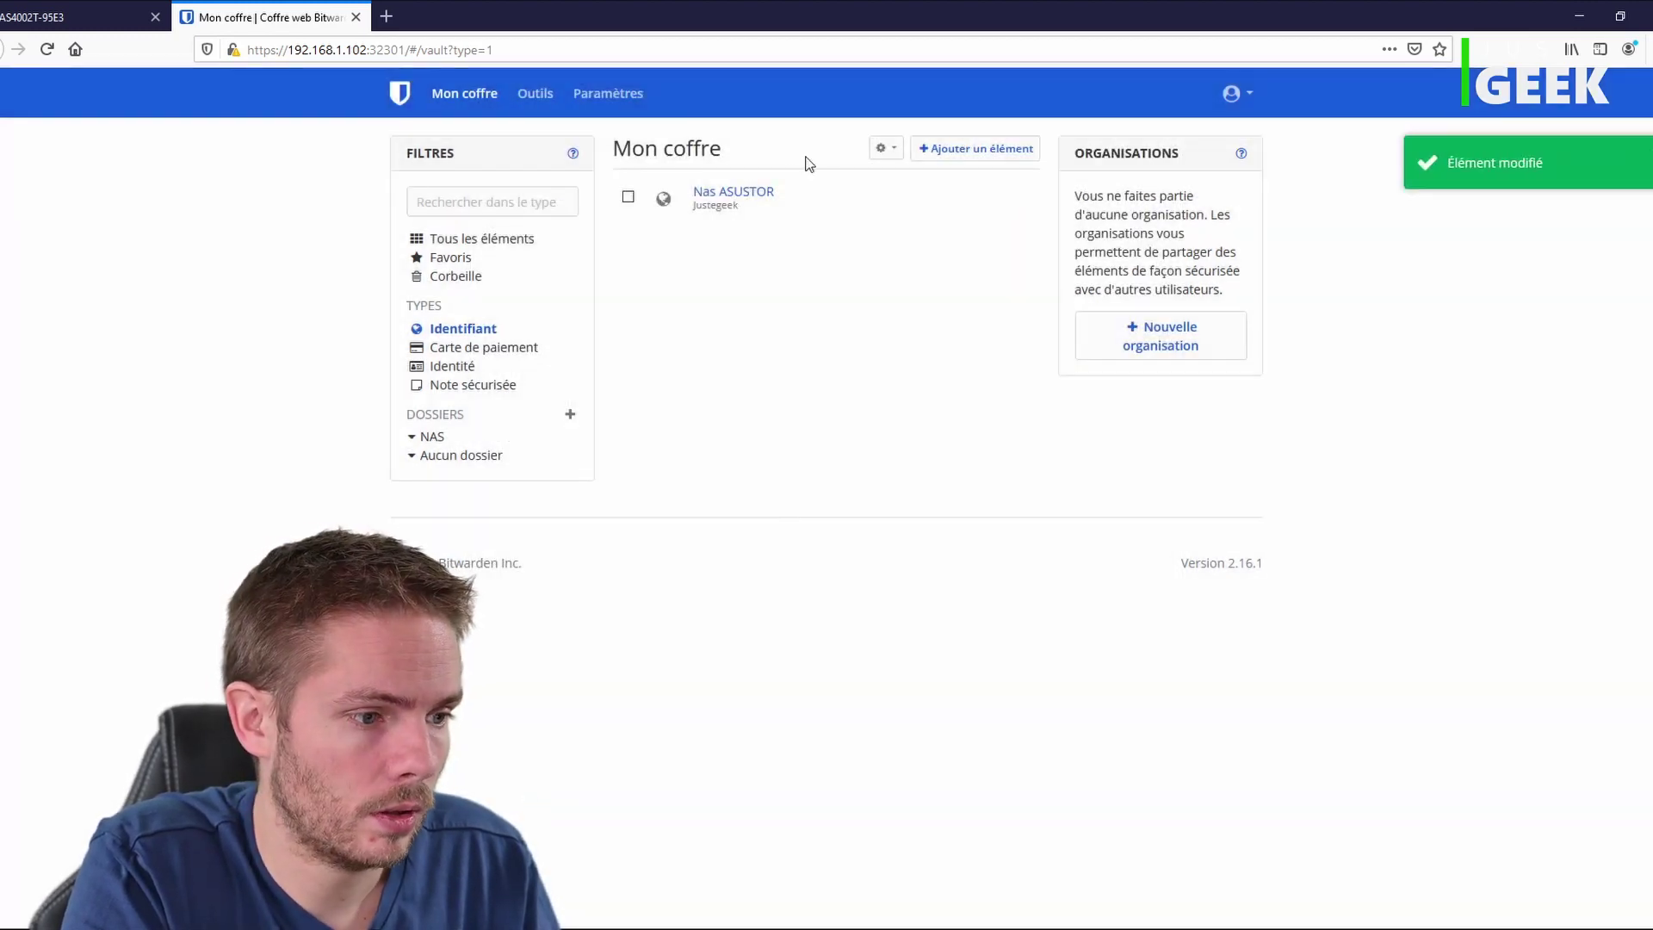
{"action": "left_click", "coordinate": [433, 436]}
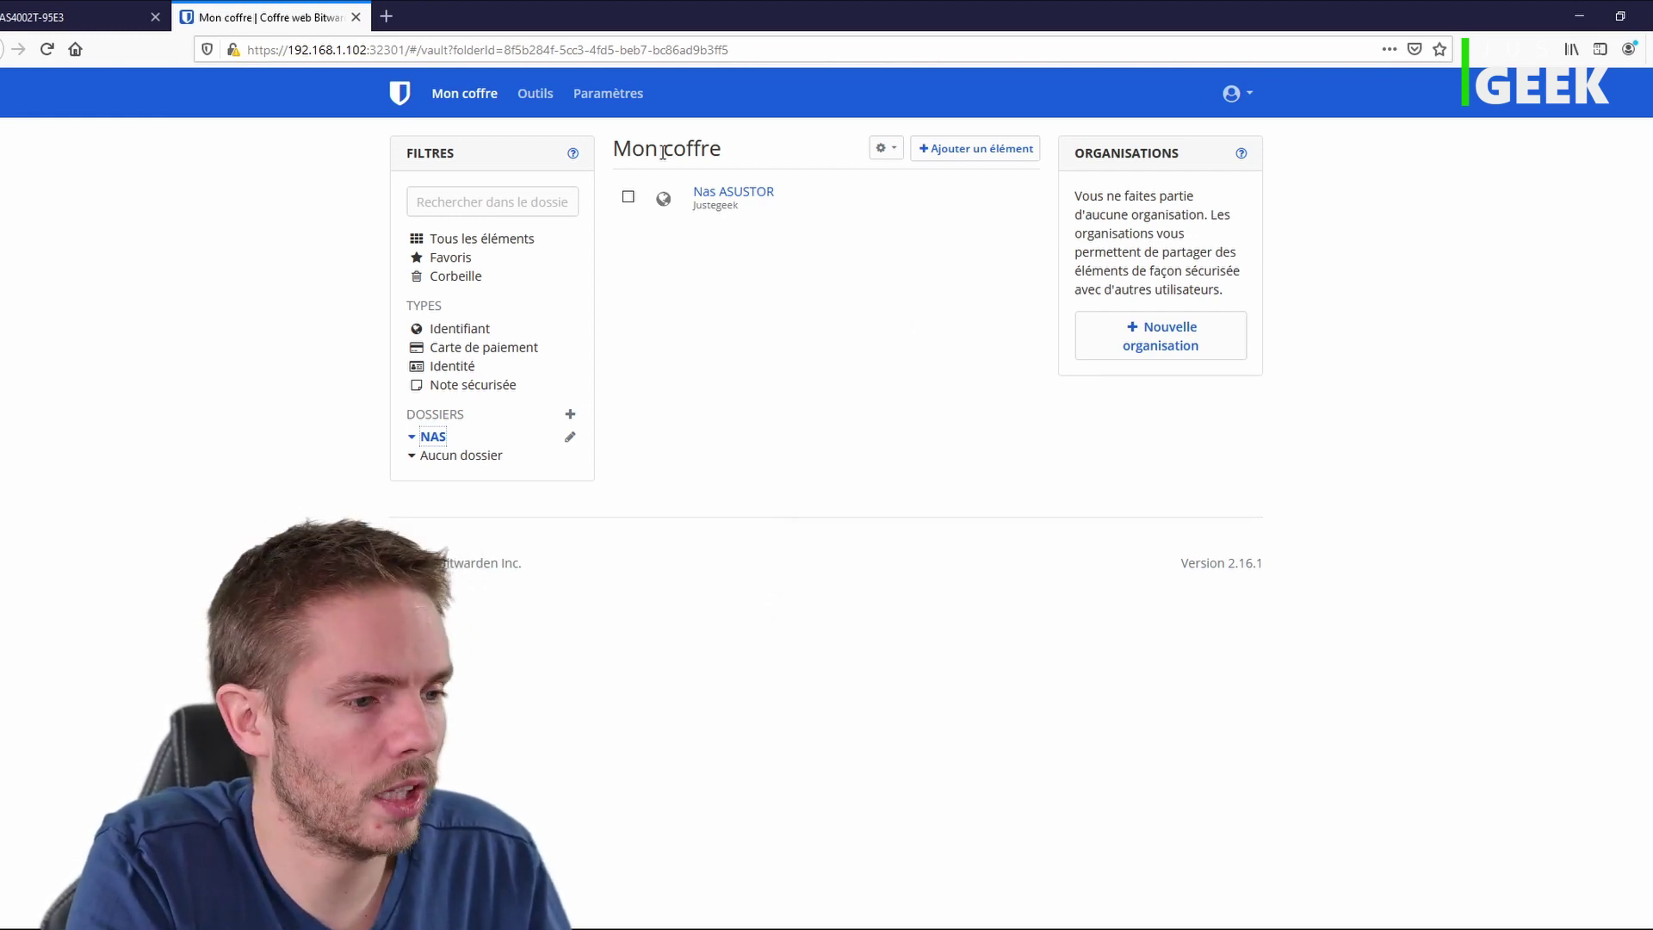
{"action": "left_click", "coordinate": [549, 95]}
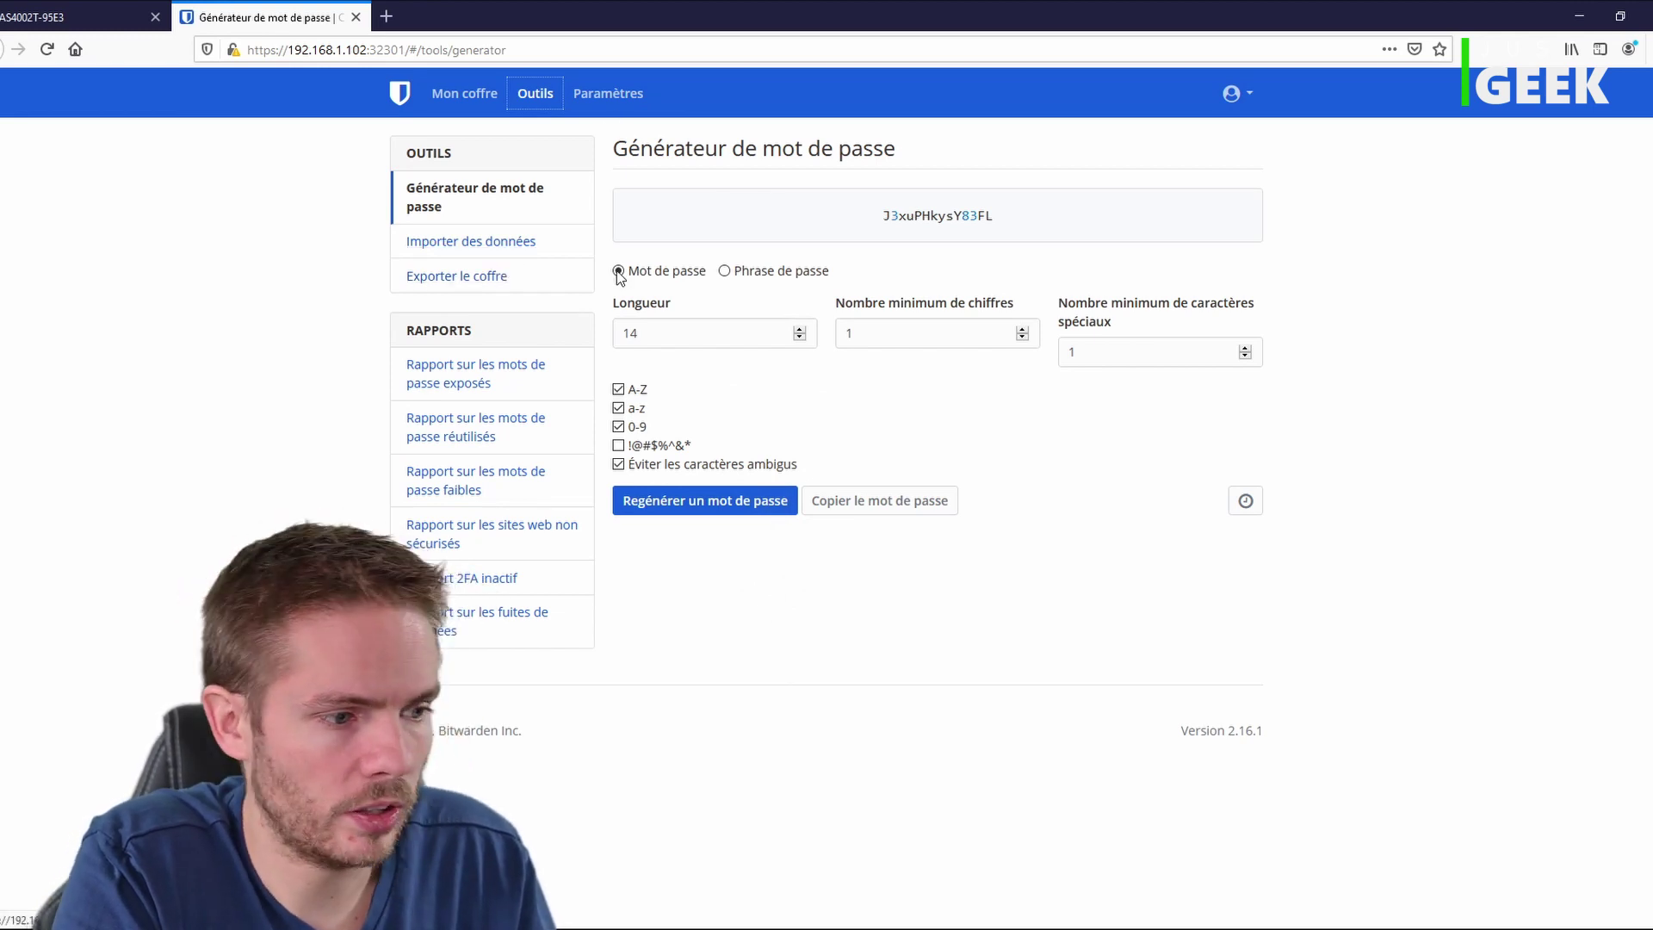
Open the Rapport sur les mots de passe exposés from the vault tools
{"action": "left_click", "coordinate": [485, 381]}
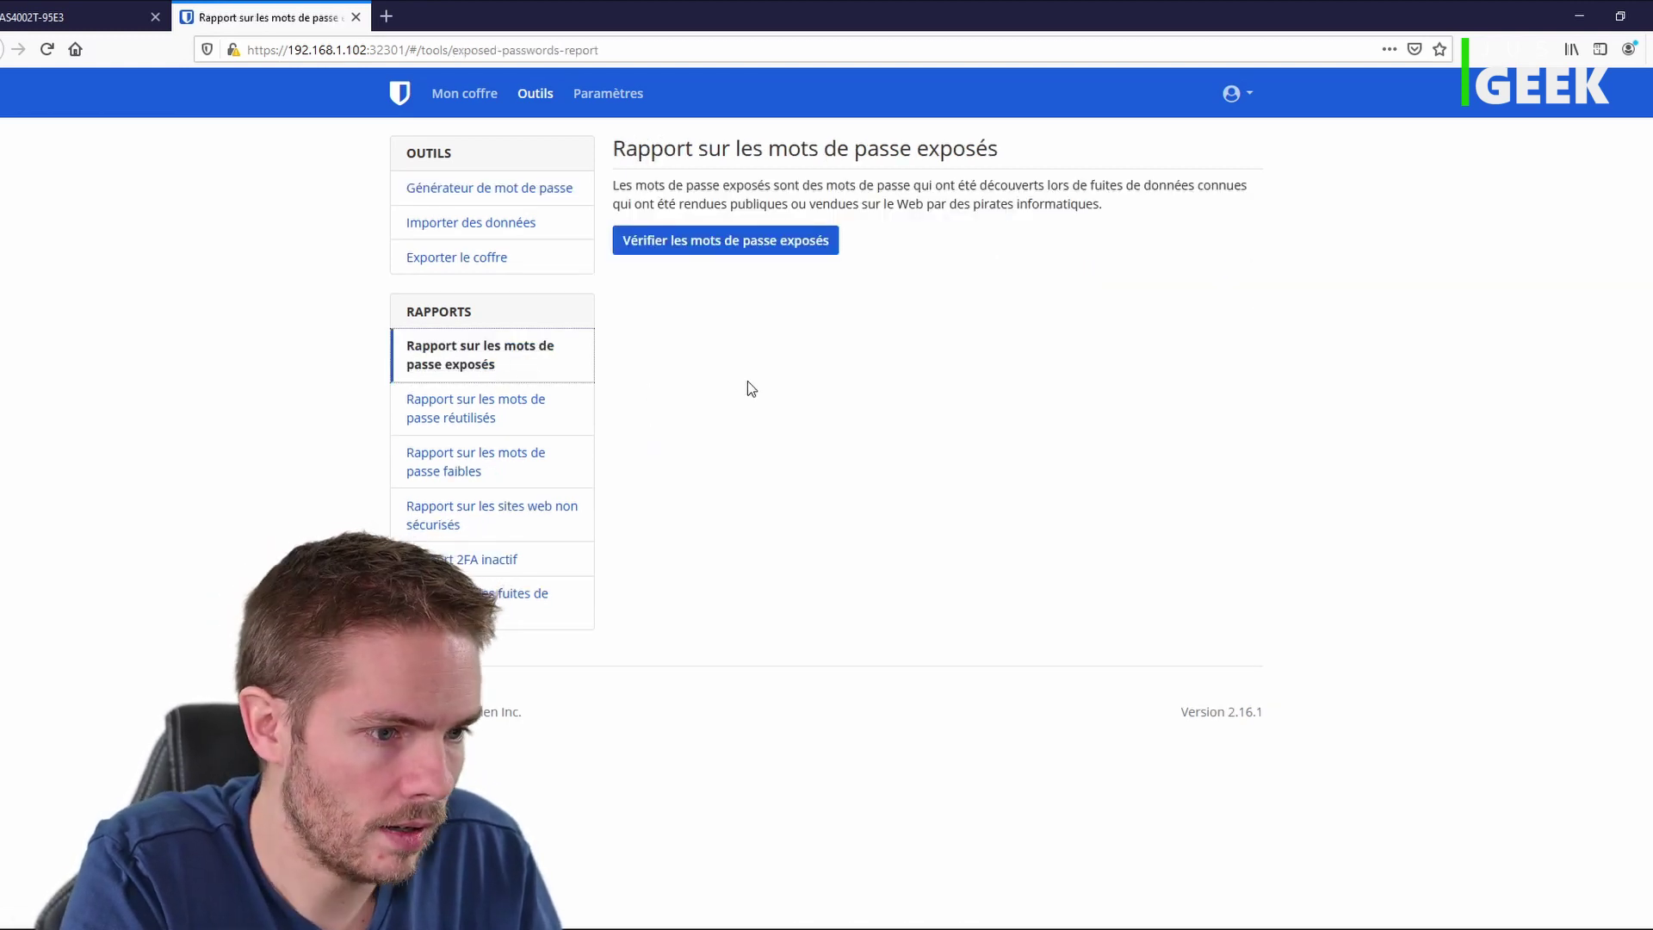
Run the exposed-passwords check (Nas ASUSTOR exposed 312 times), then view reused and weak reports
{"action": "left_click", "coordinate": [779, 249]}
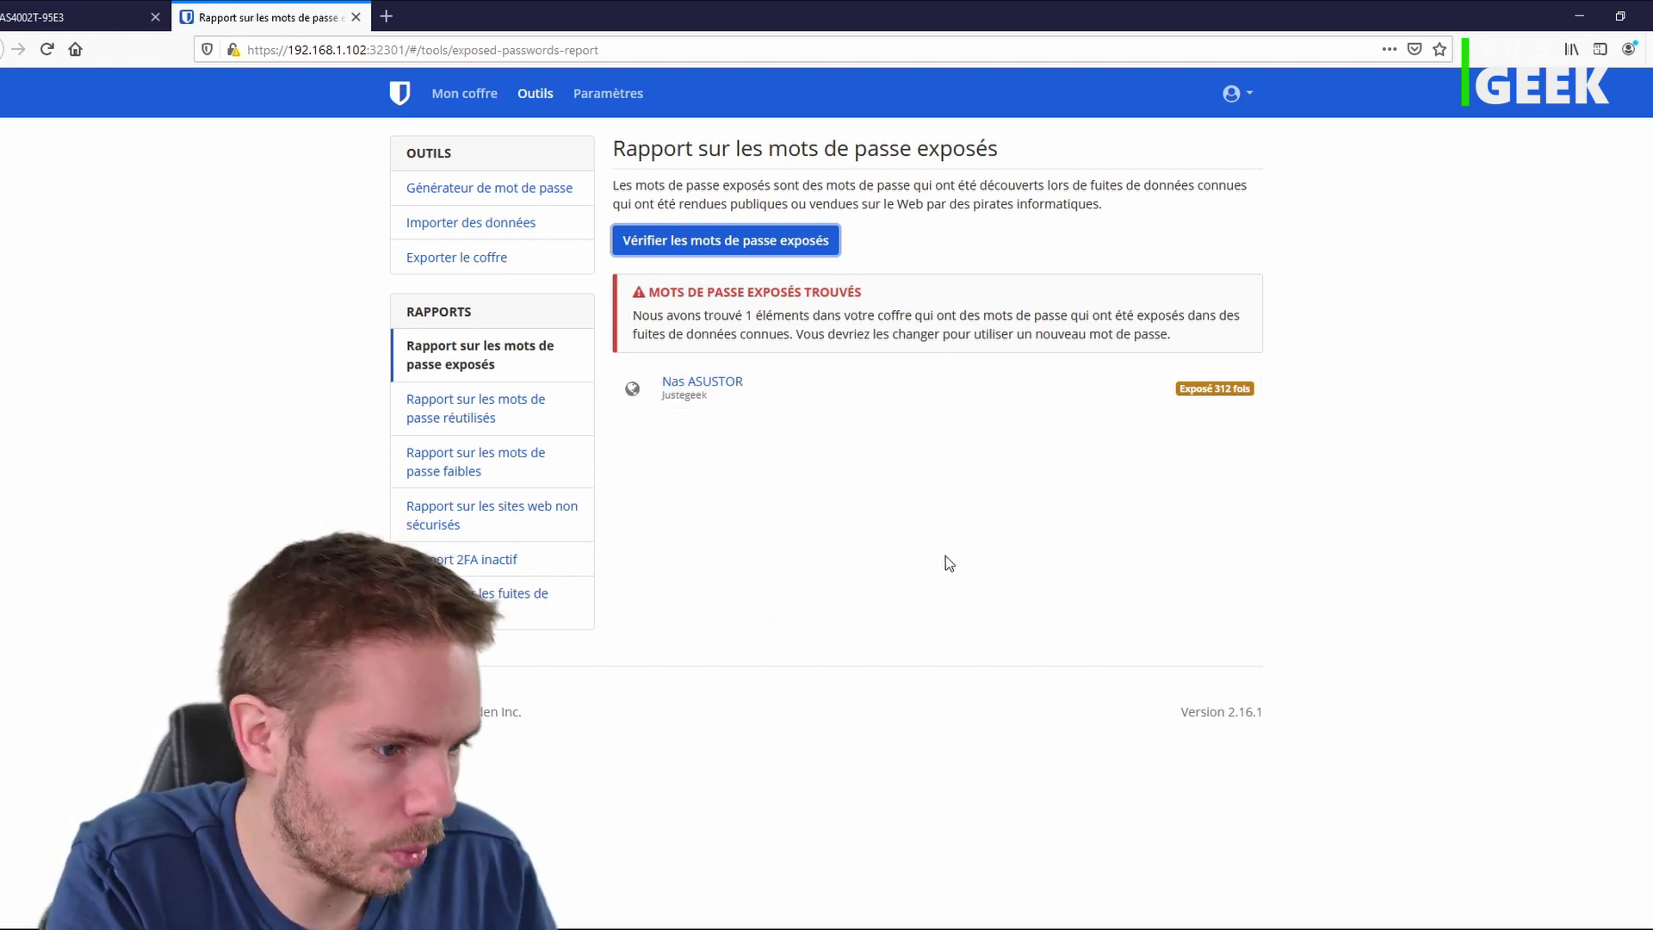
{"action": "left_click", "coordinate": [493, 416]}
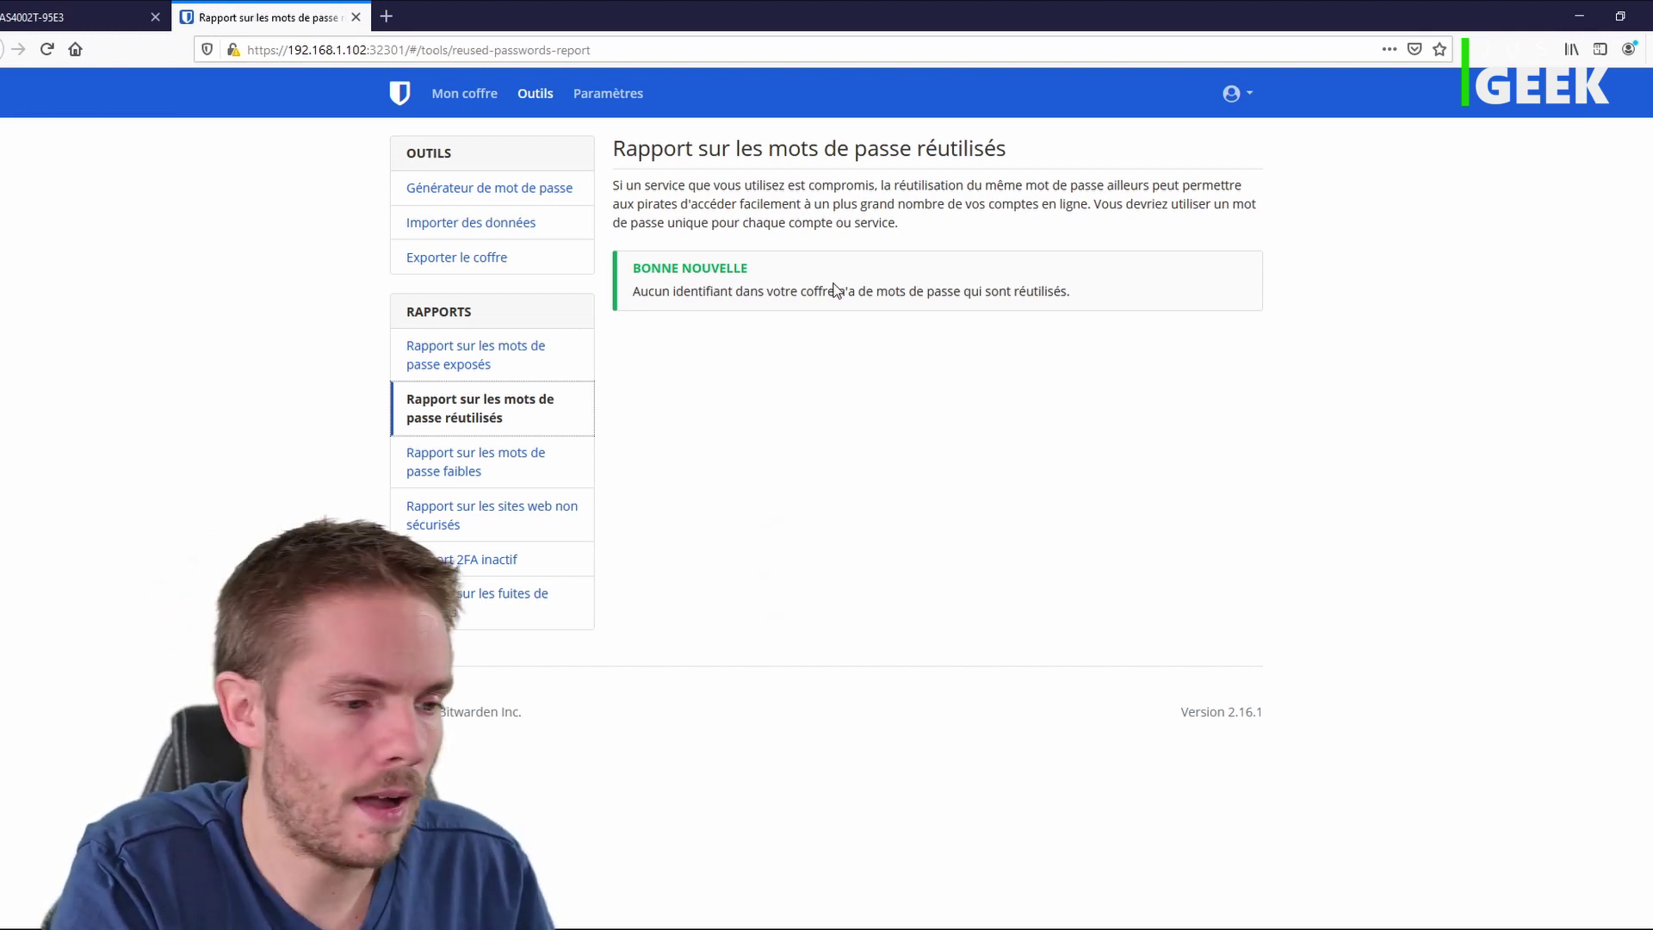
{"action": "left_click", "coordinate": [476, 473]}
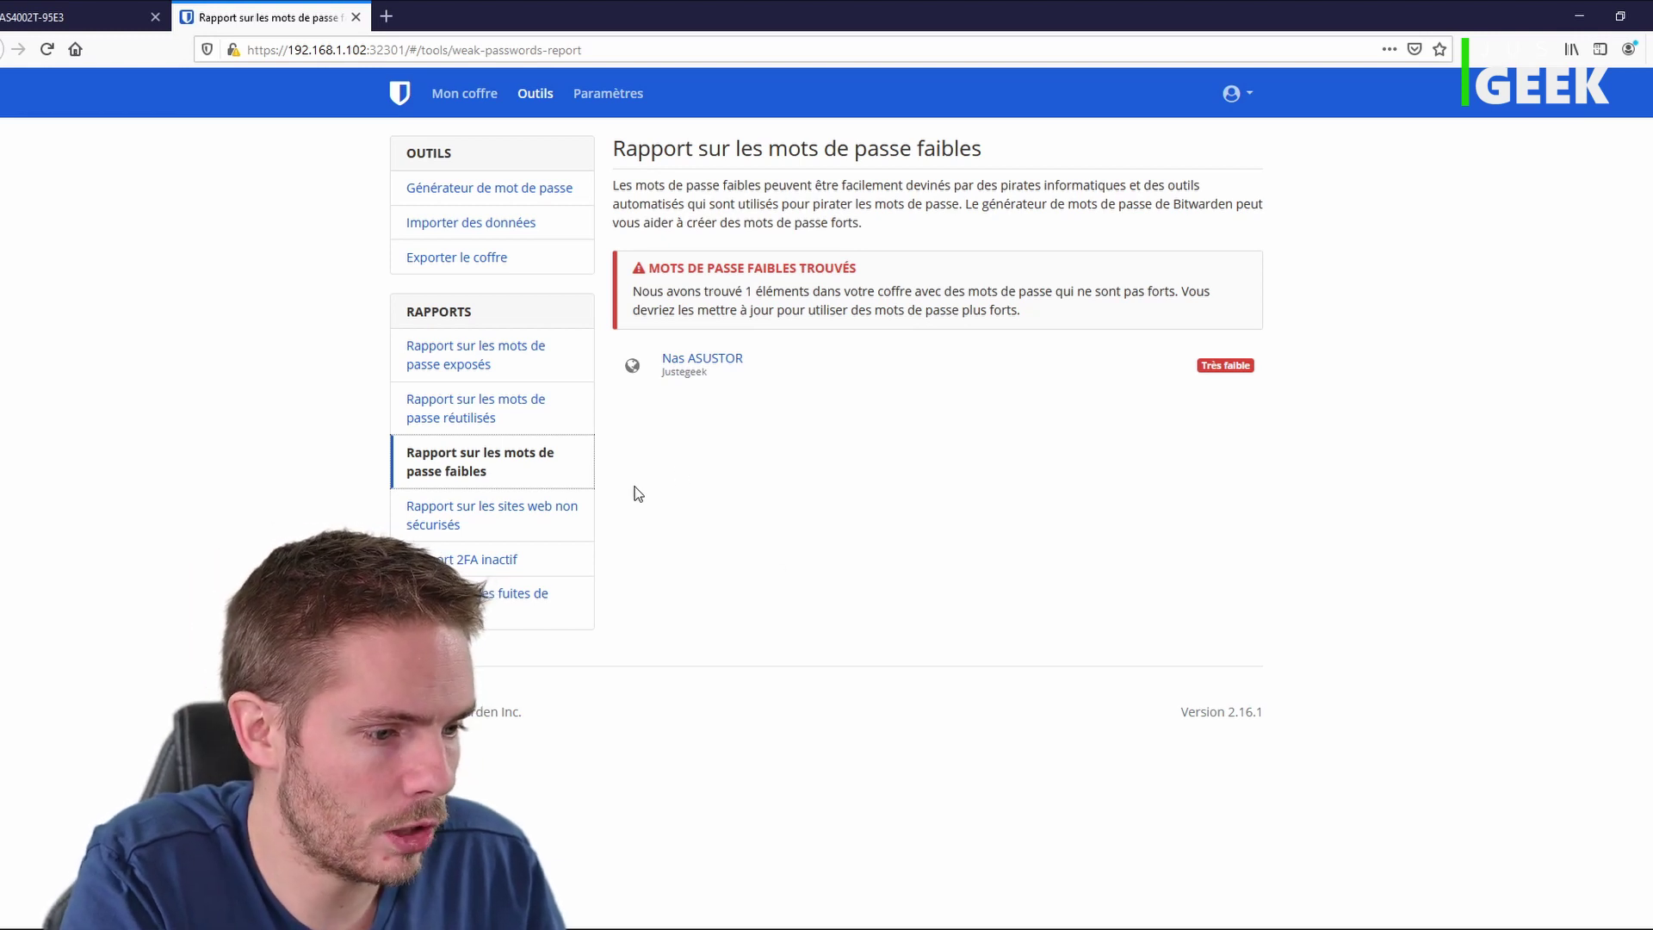
Step through the unsecured-website and inactive-2FA reports, ending on the data breach report
{"action": "left_click", "coordinate": [506, 517]}
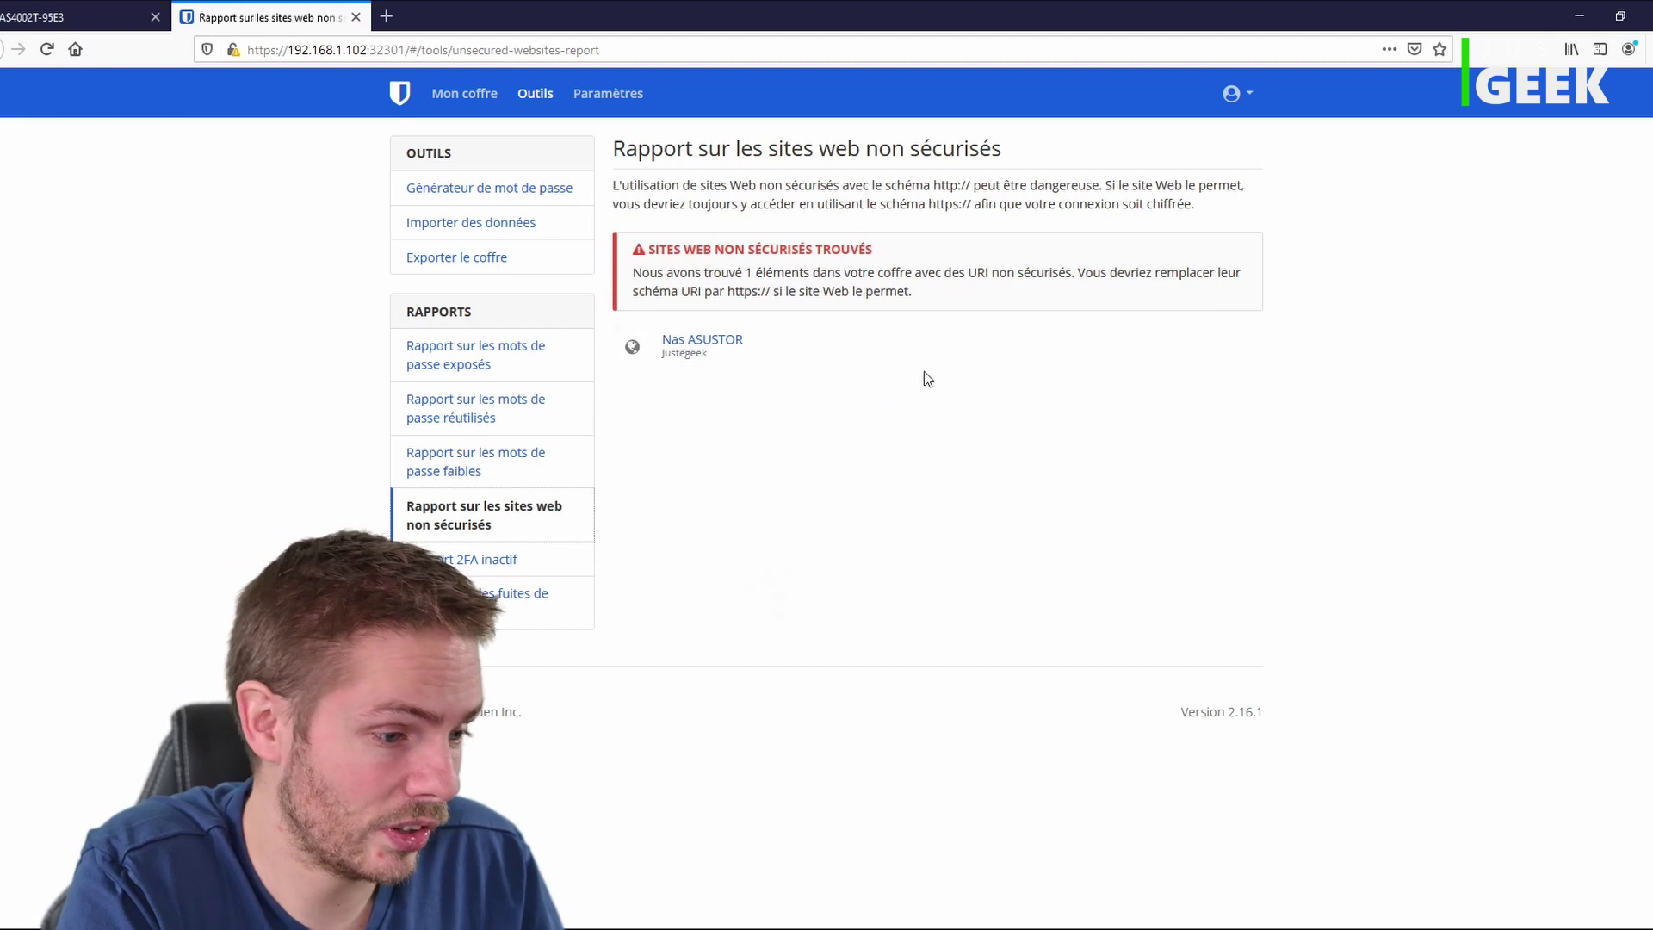
{"action": "left_click", "coordinate": [495, 565]}
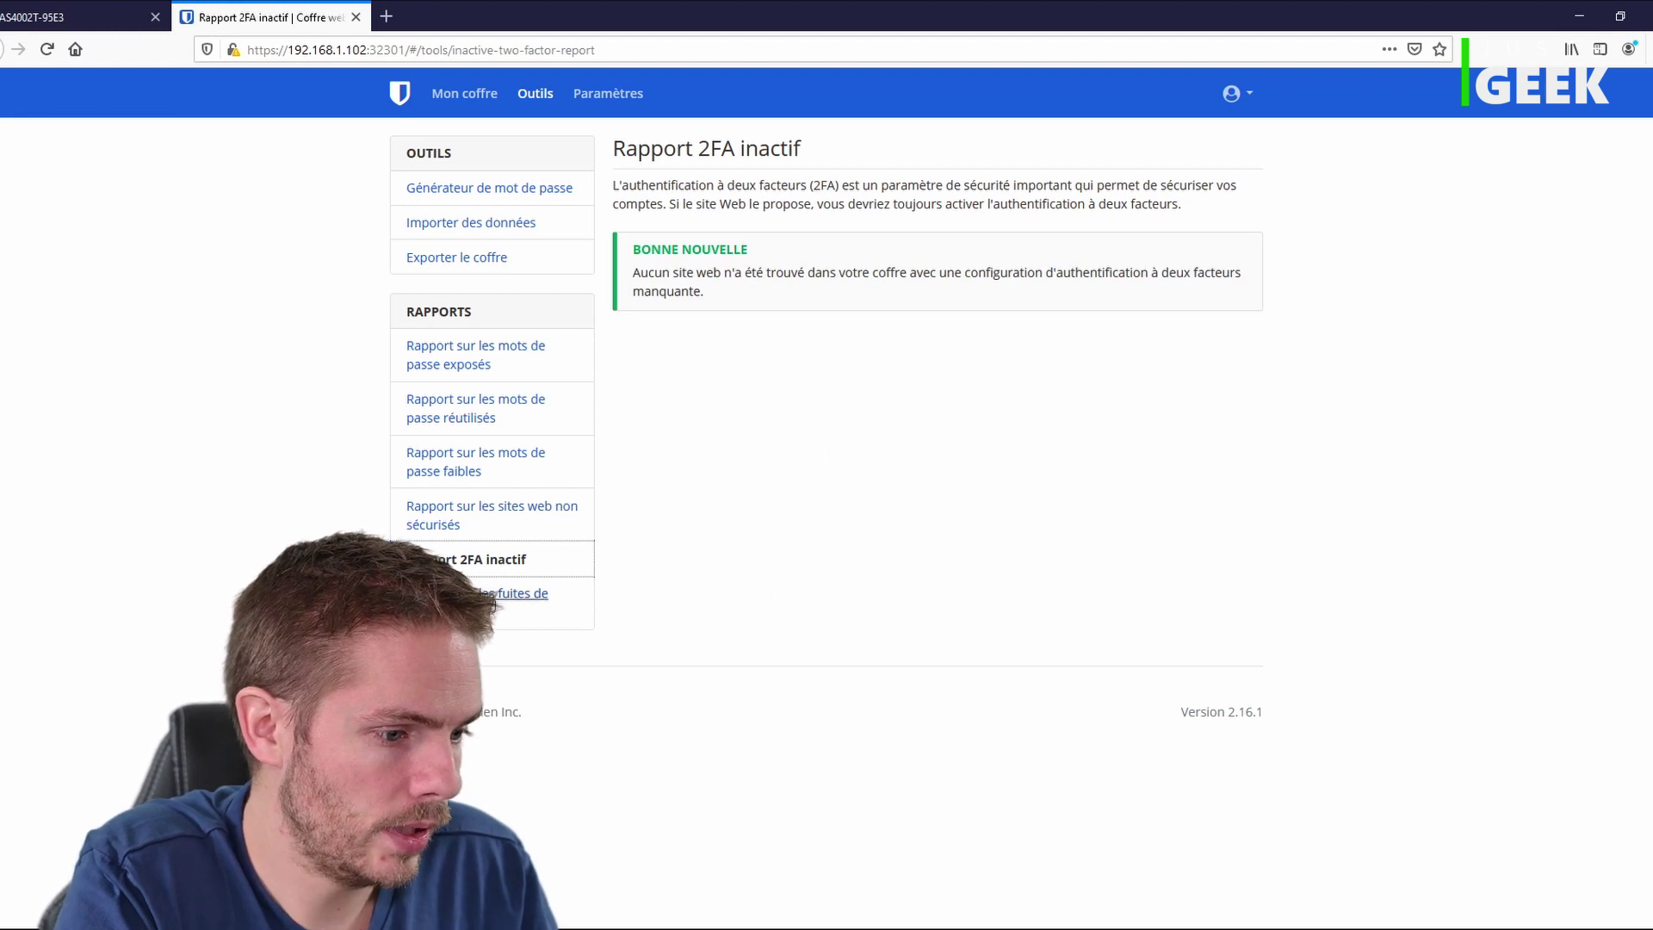
{"action": "left_click", "coordinate": [479, 612]}
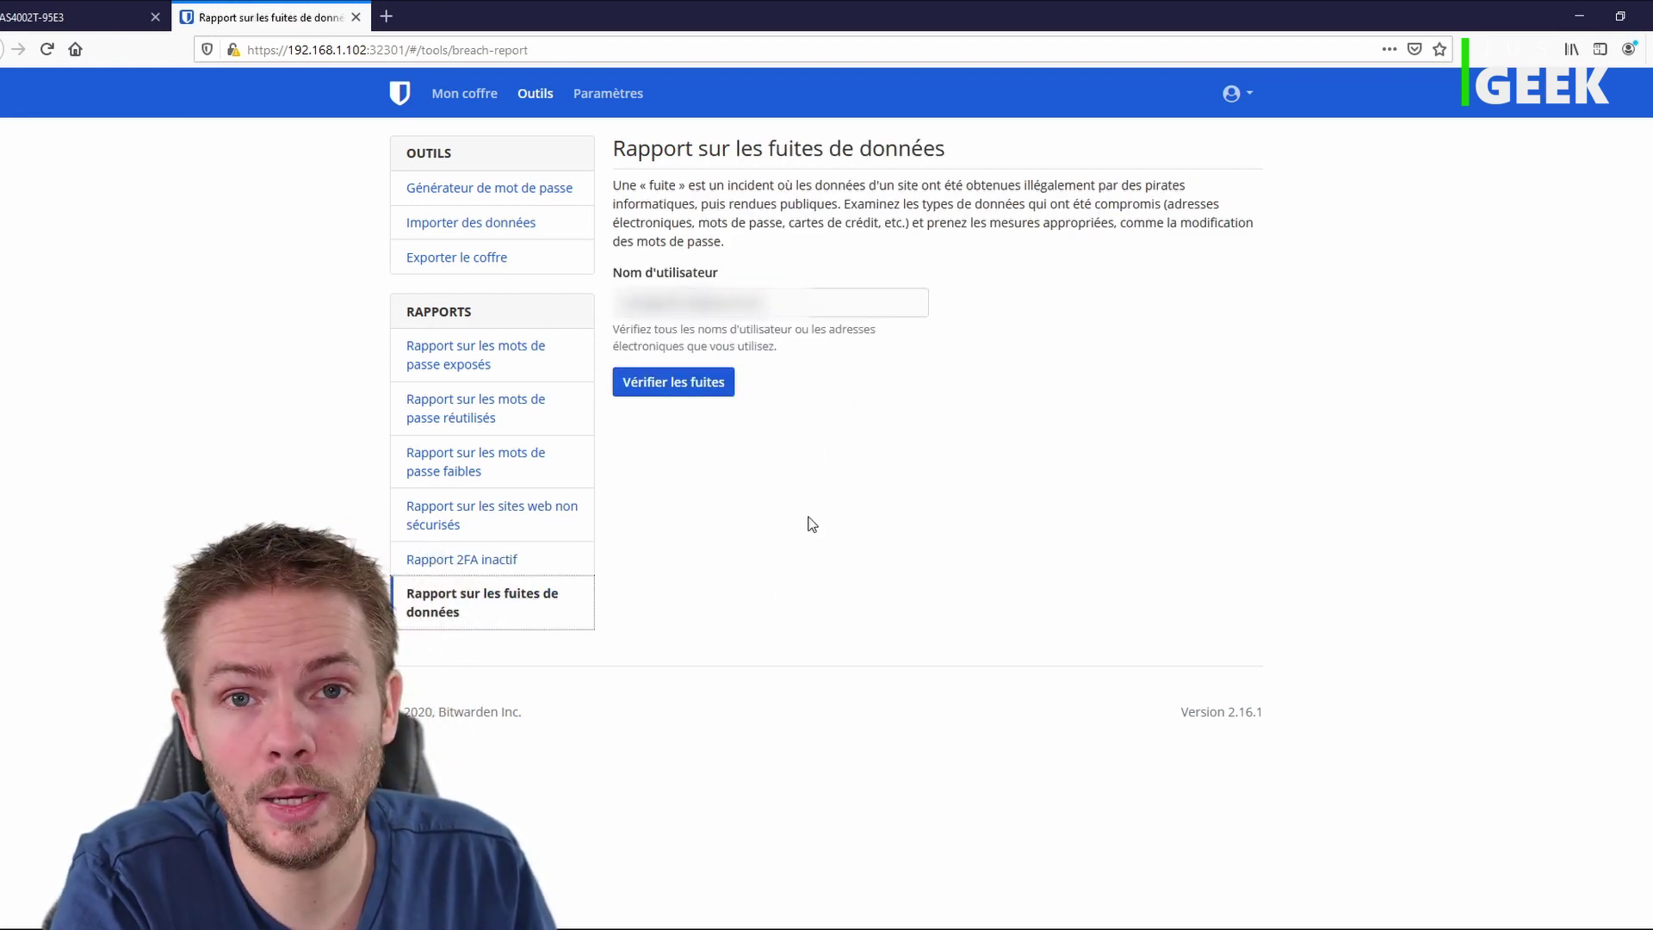
Run the username breach check twice until it reports leaked accounts in 1 breach
{"action": "left_click", "coordinate": [713, 383]}
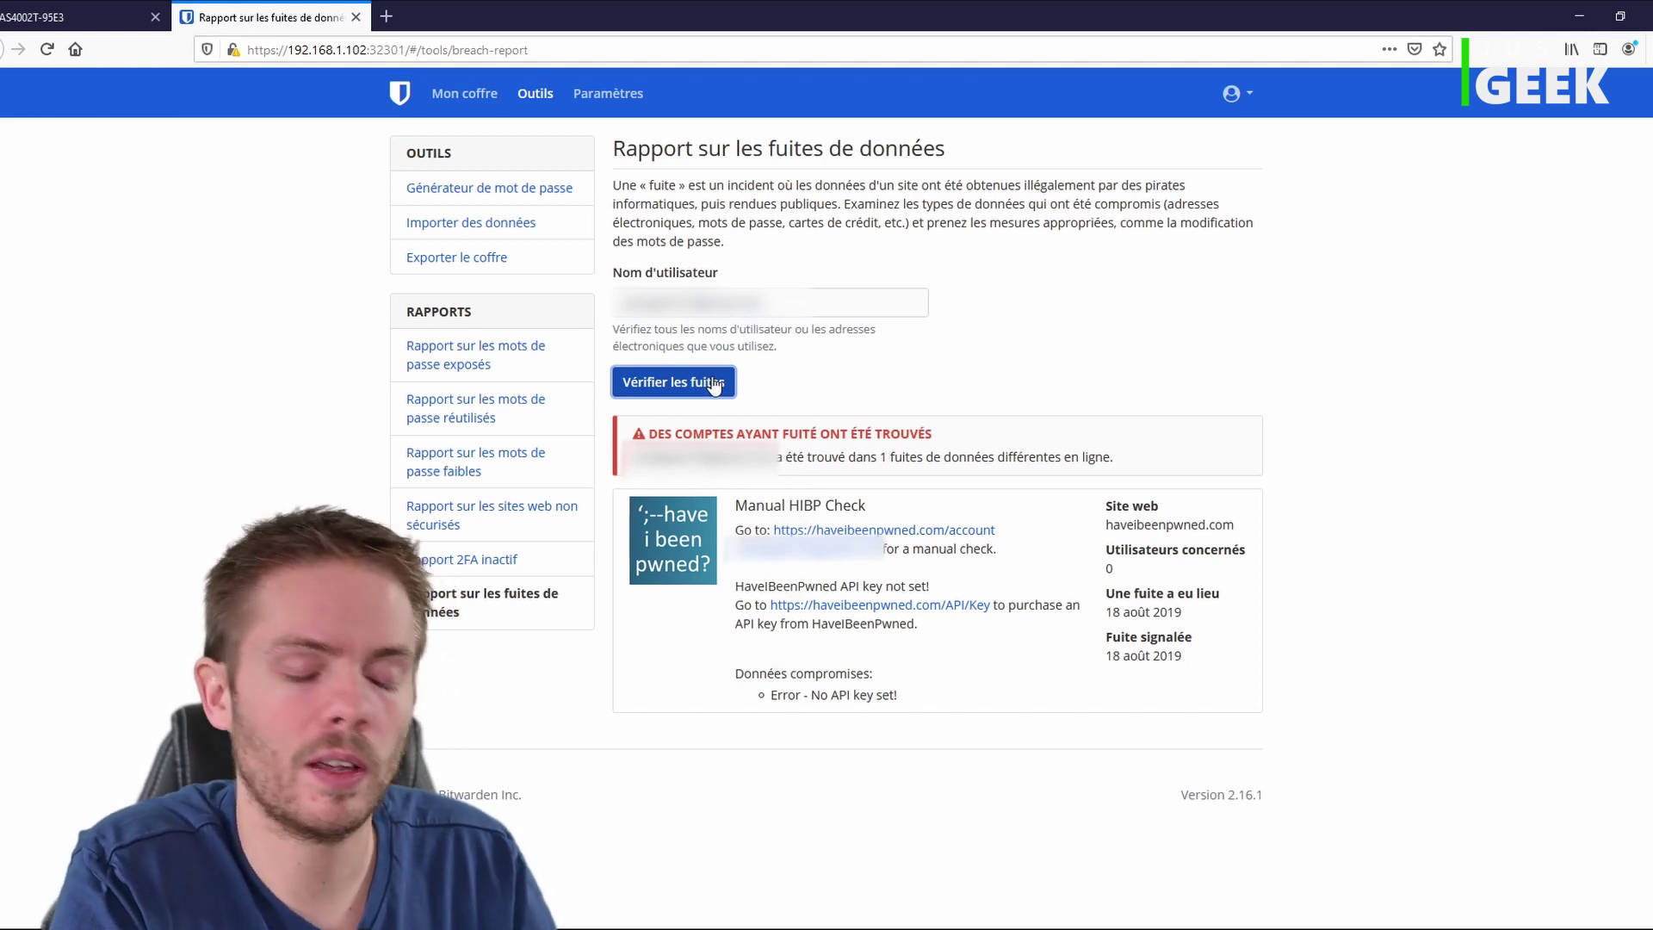
{"action": "left_click", "coordinate": [714, 384]}
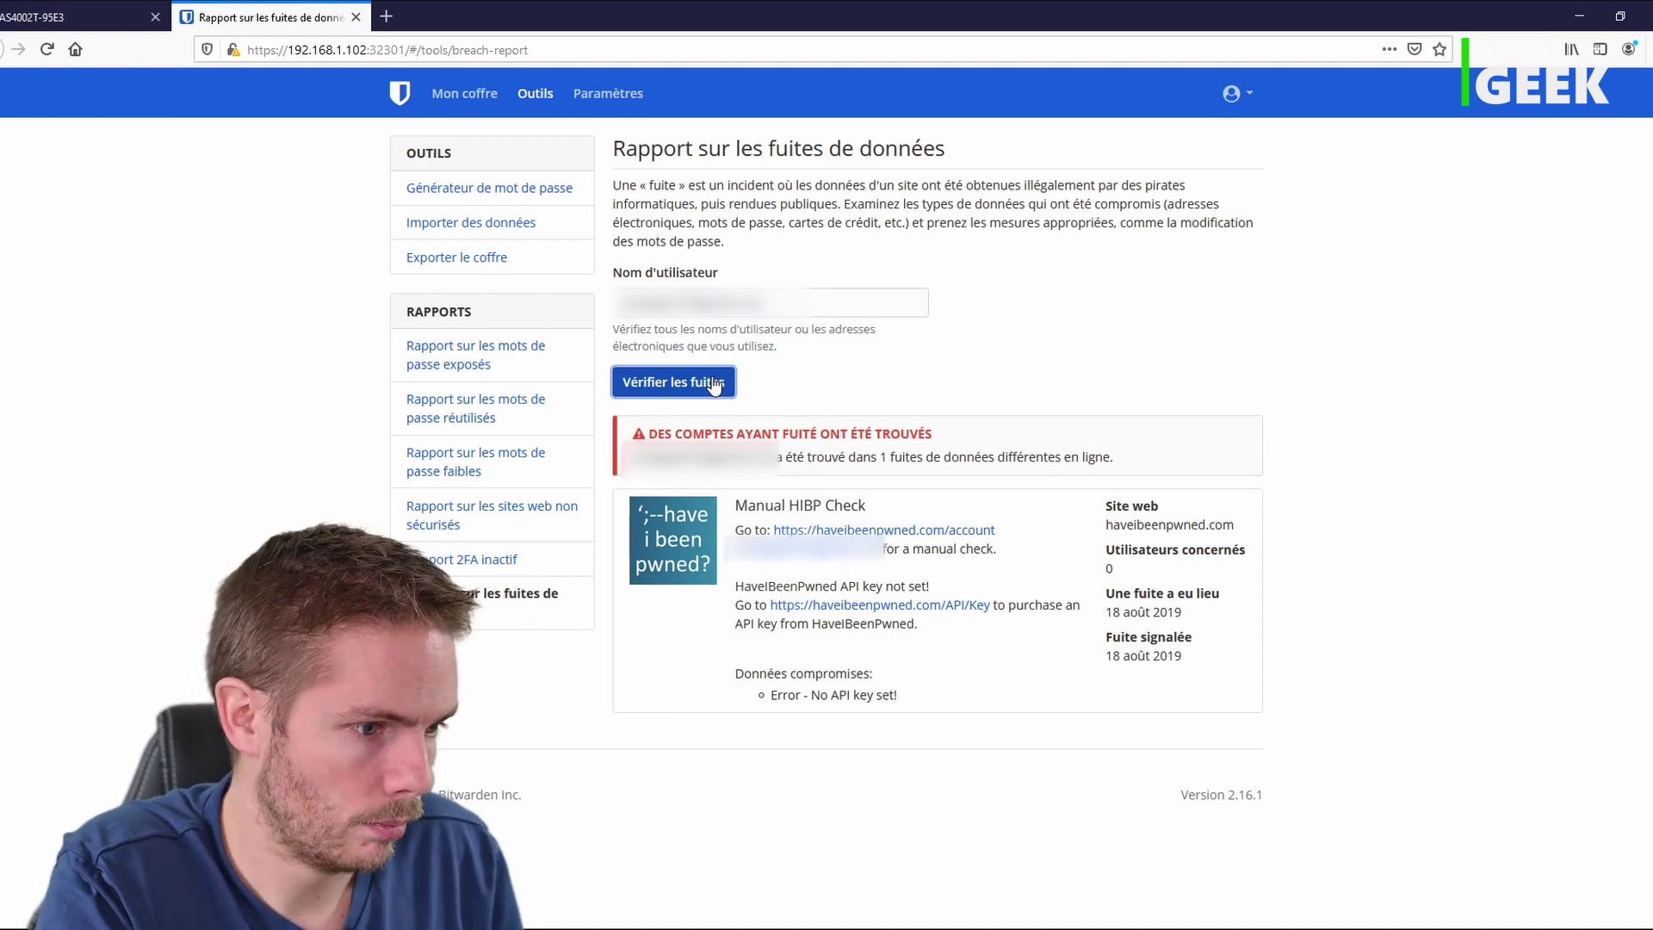
Browse the account's Options, Organisations and two-step login settings pages
{"action": "left_click", "coordinate": [604, 97]}
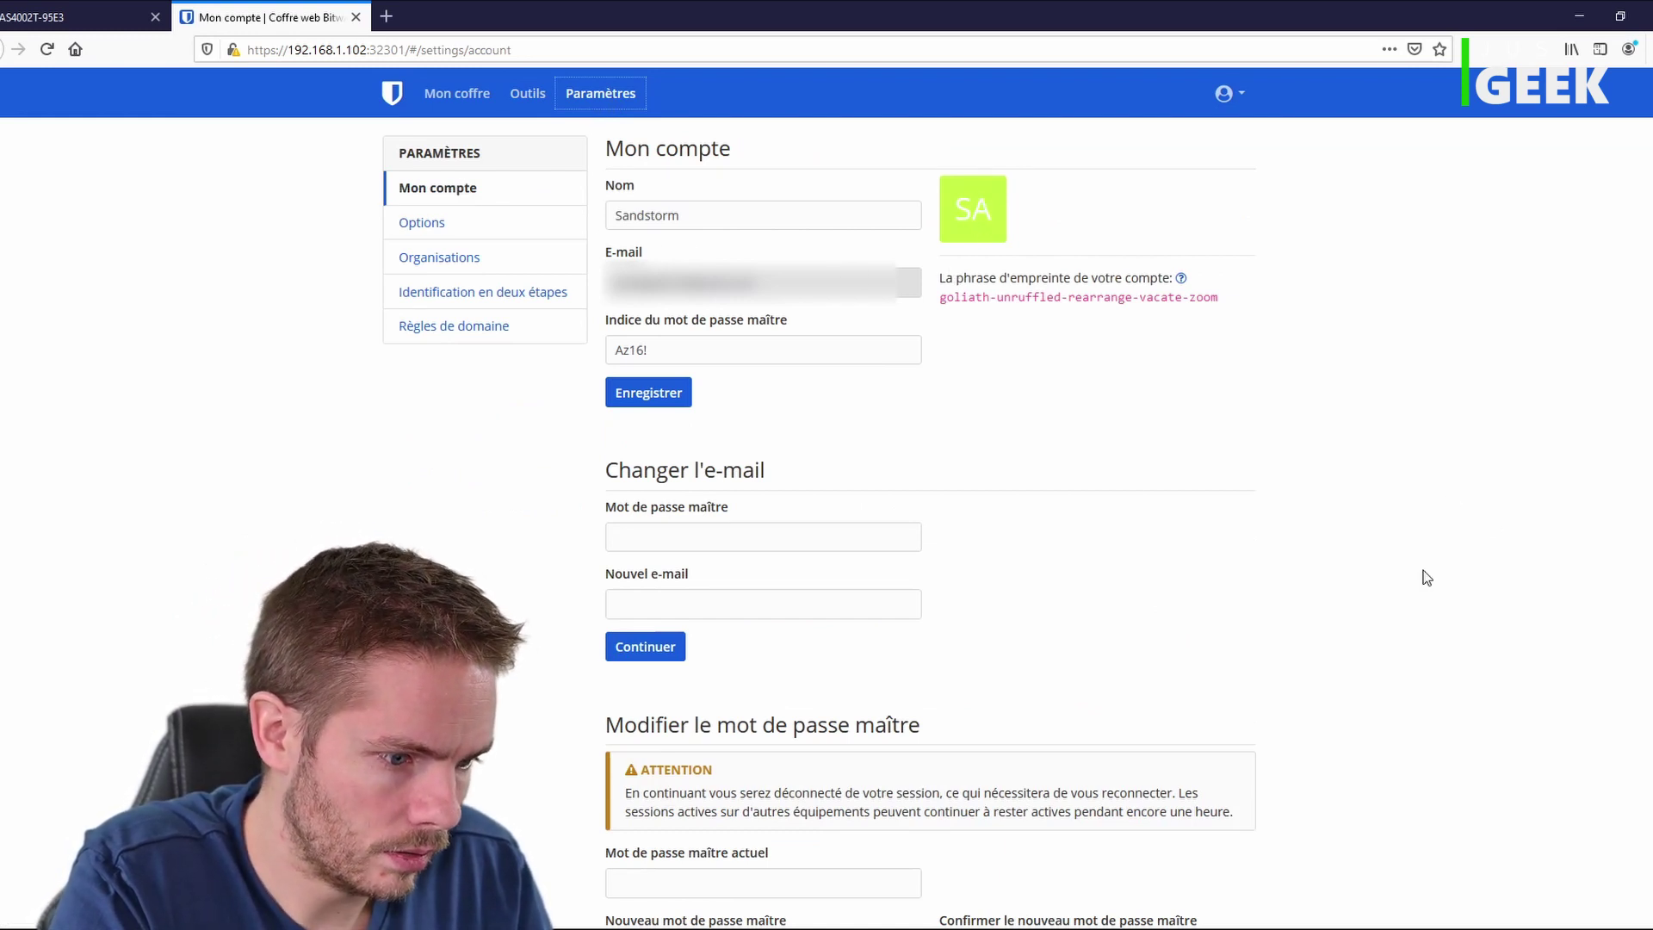
{"action": "left_click", "coordinate": [430, 224]}
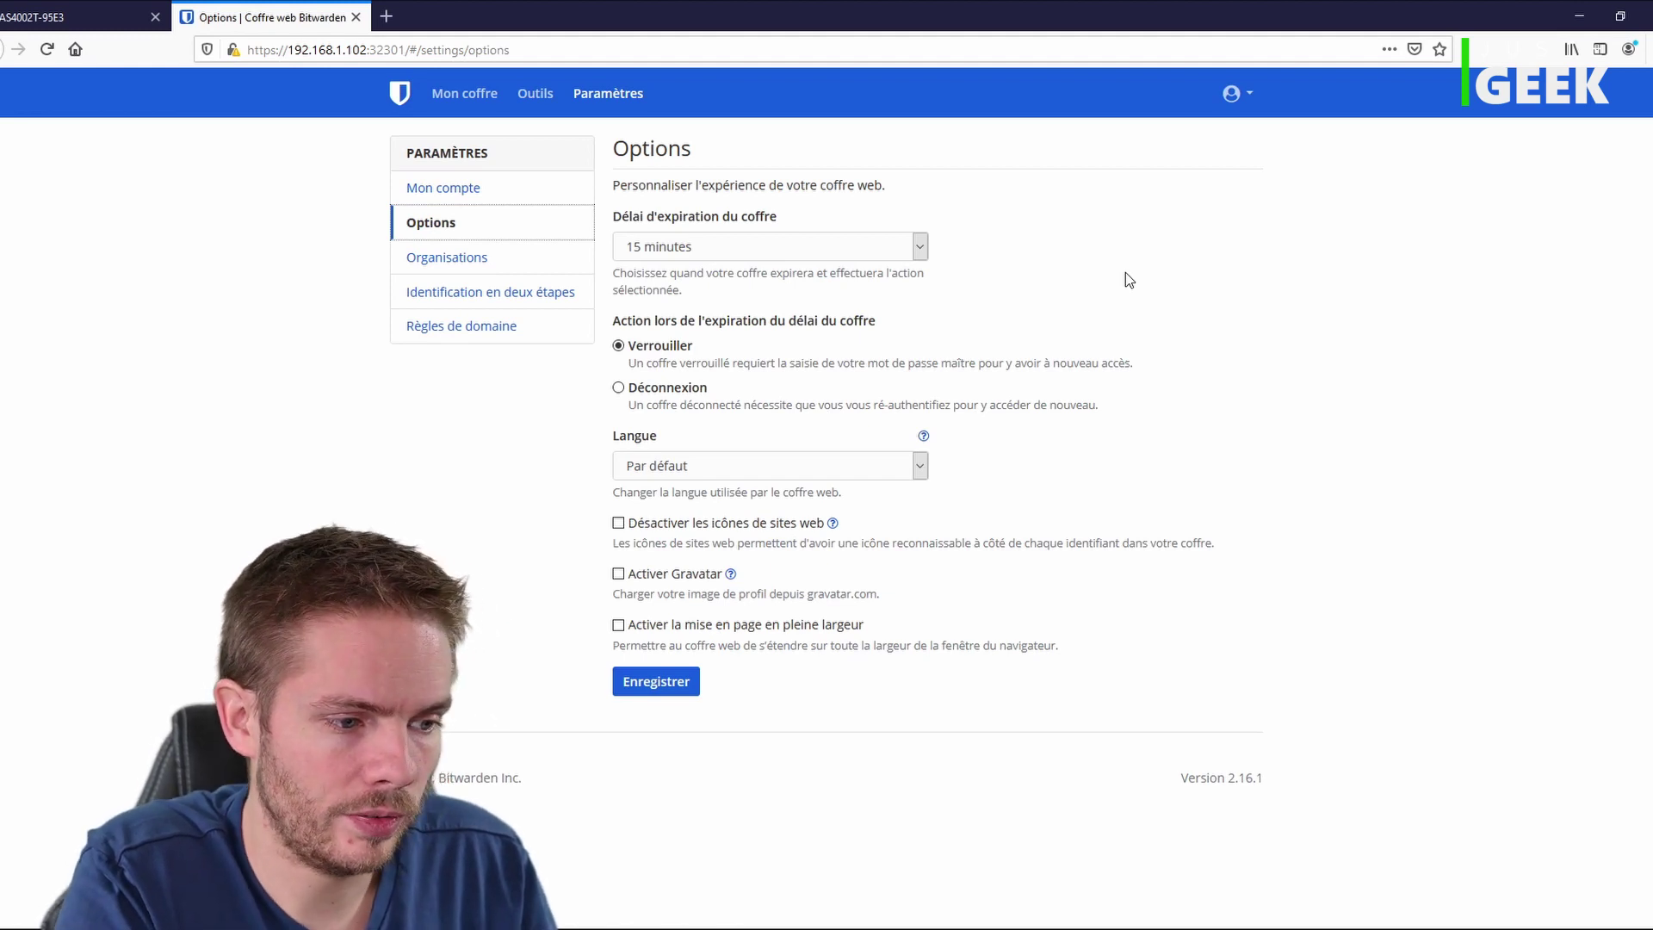
{"action": "left_click", "coordinate": [452, 261]}
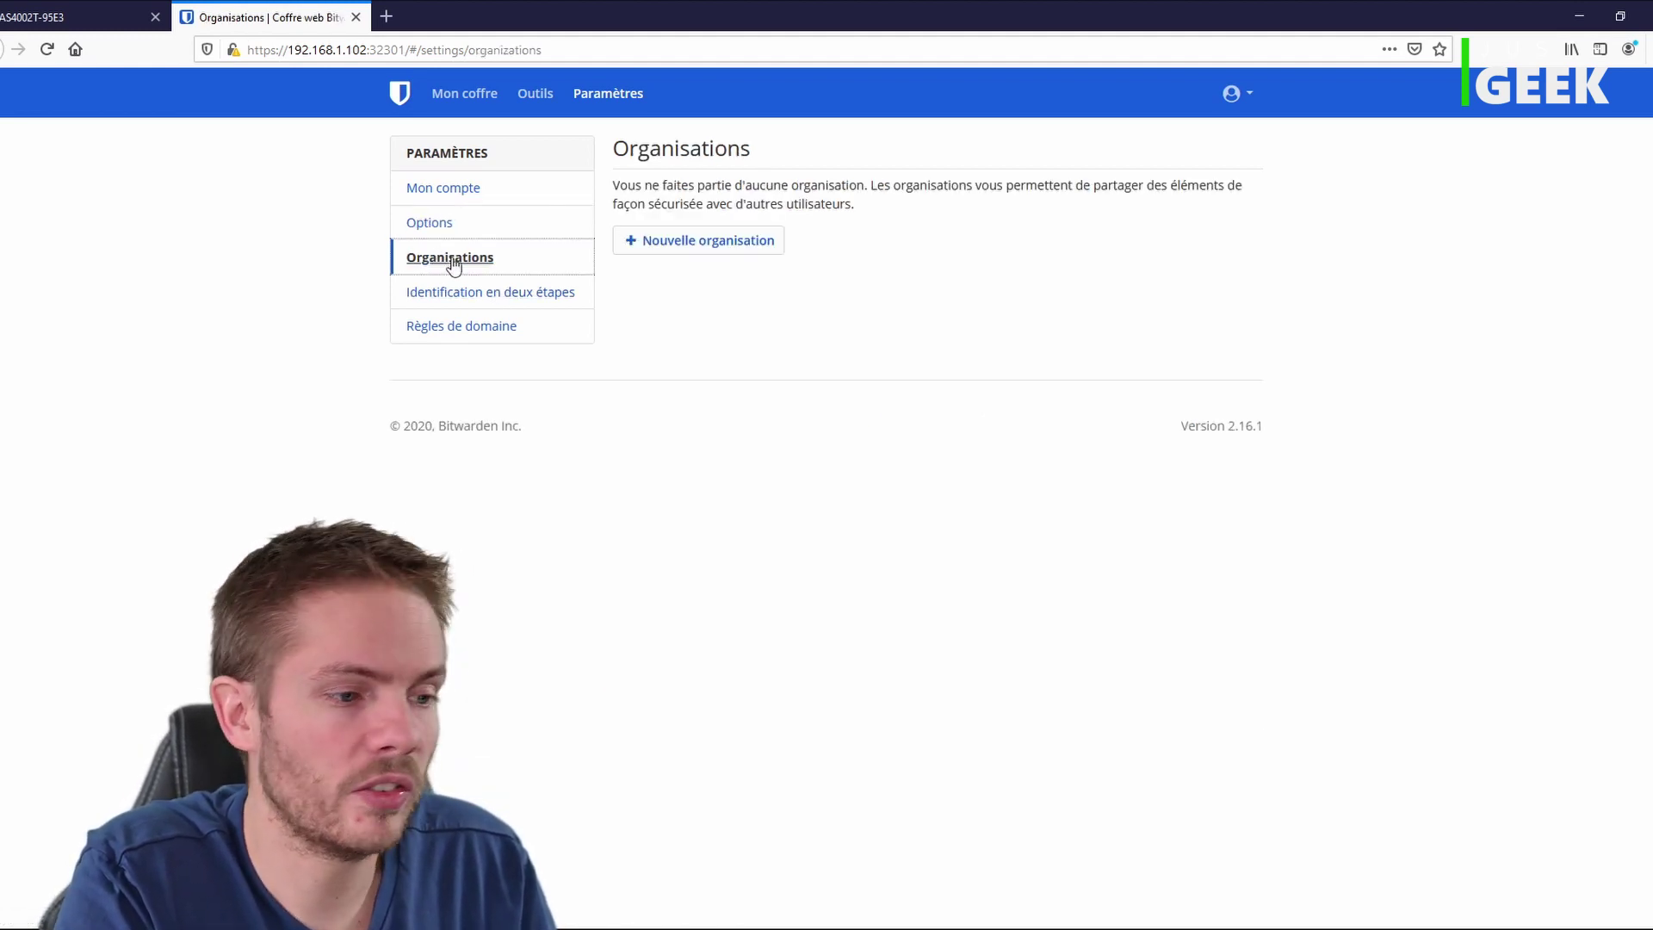
{"action": "left_click", "coordinate": [522, 301]}
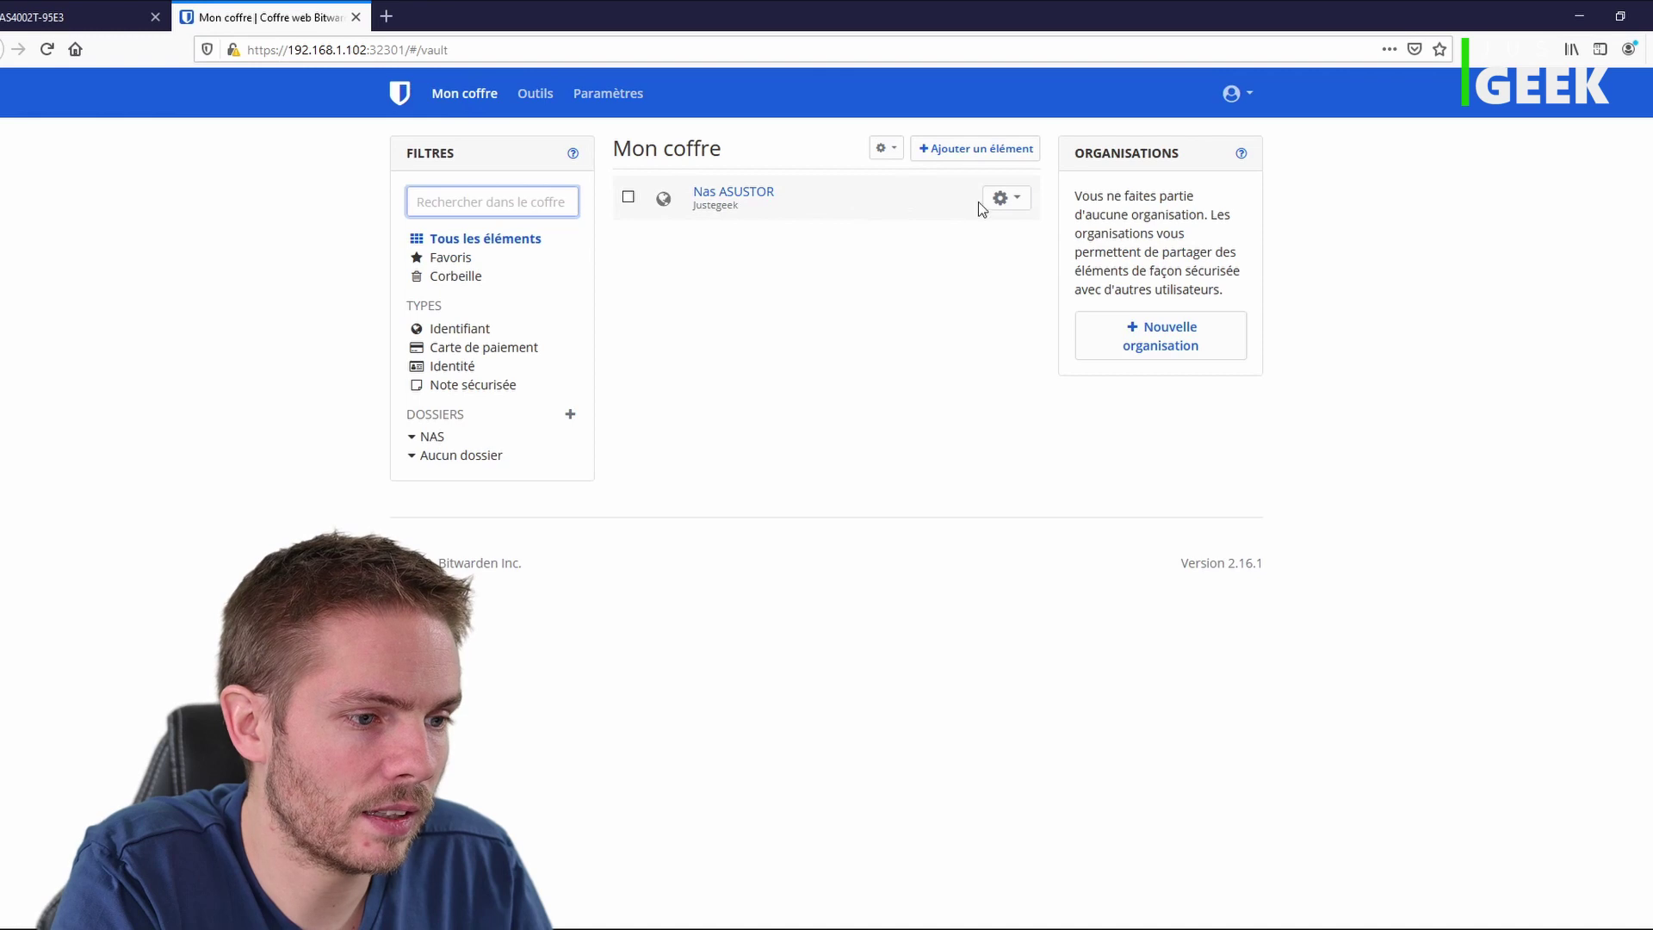
{"action": "left_click", "coordinate": [1021, 205]}
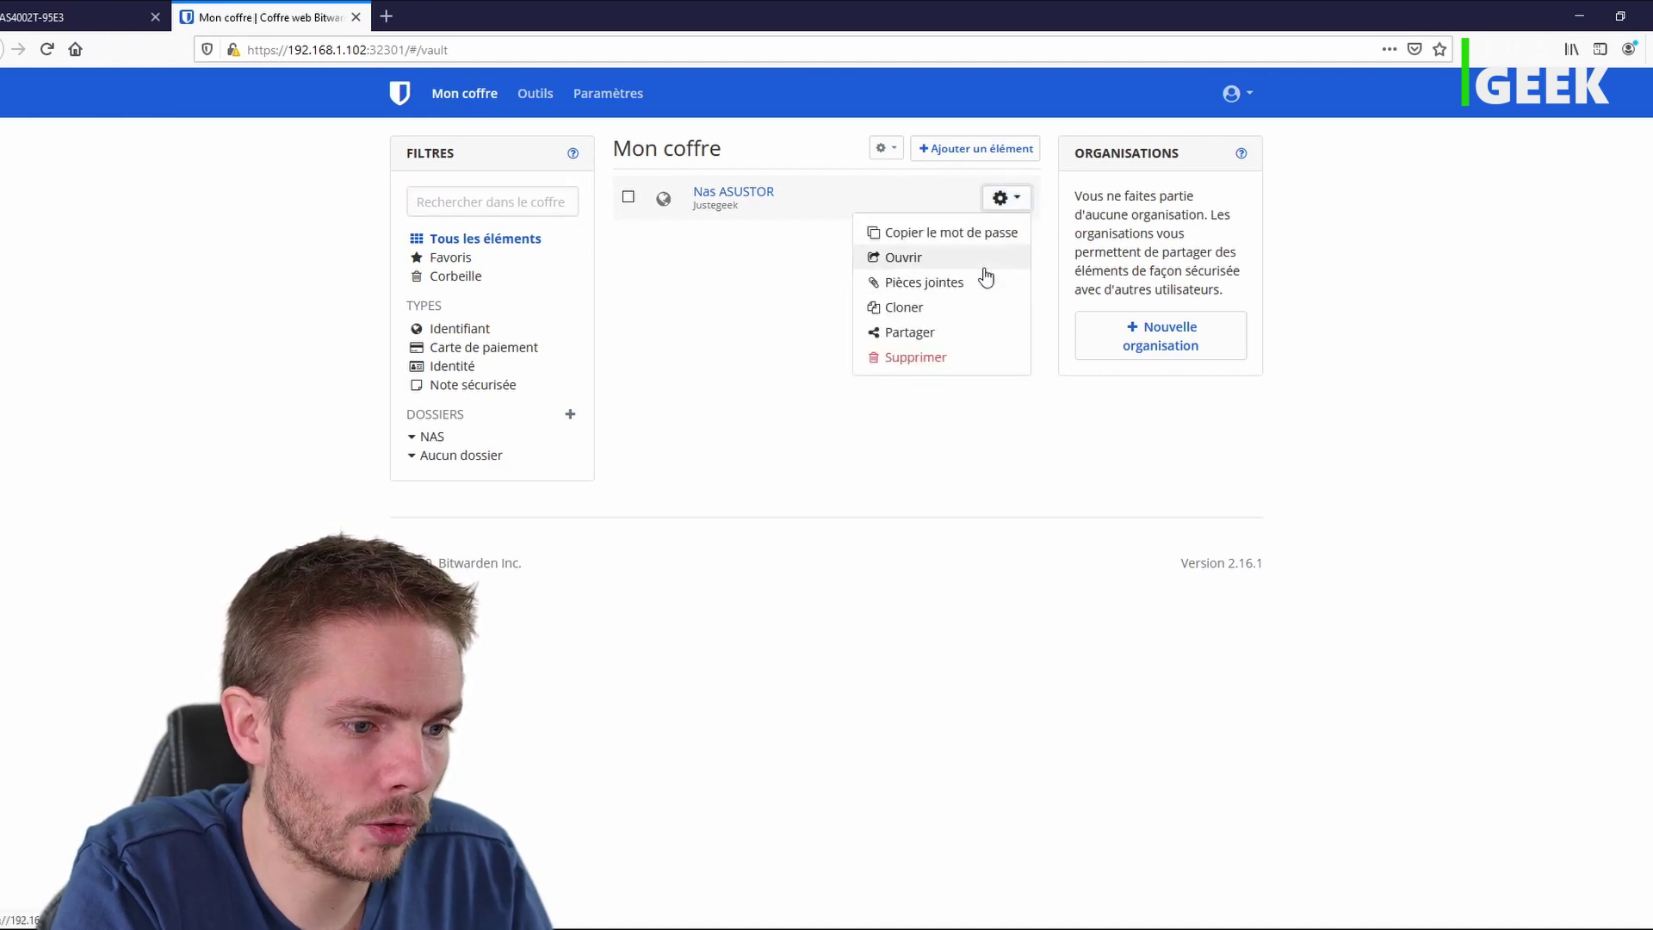
{"action": "left_click", "coordinate": [964, 347]}
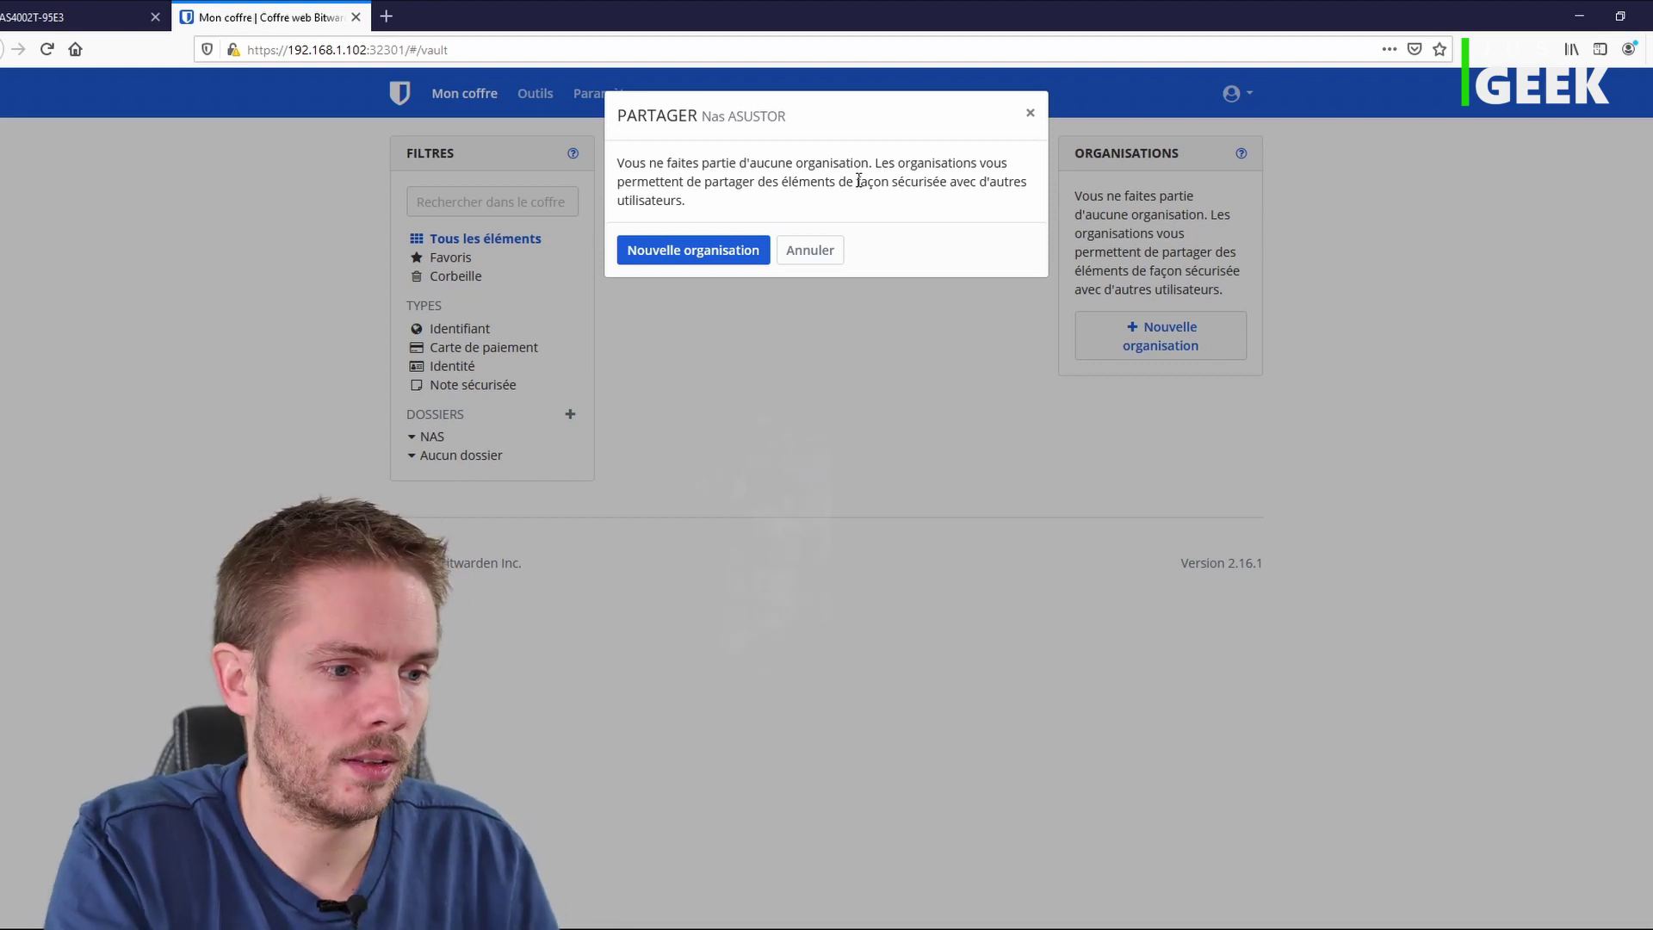
{"action": "left_click", "coordinate": [807, 250]}
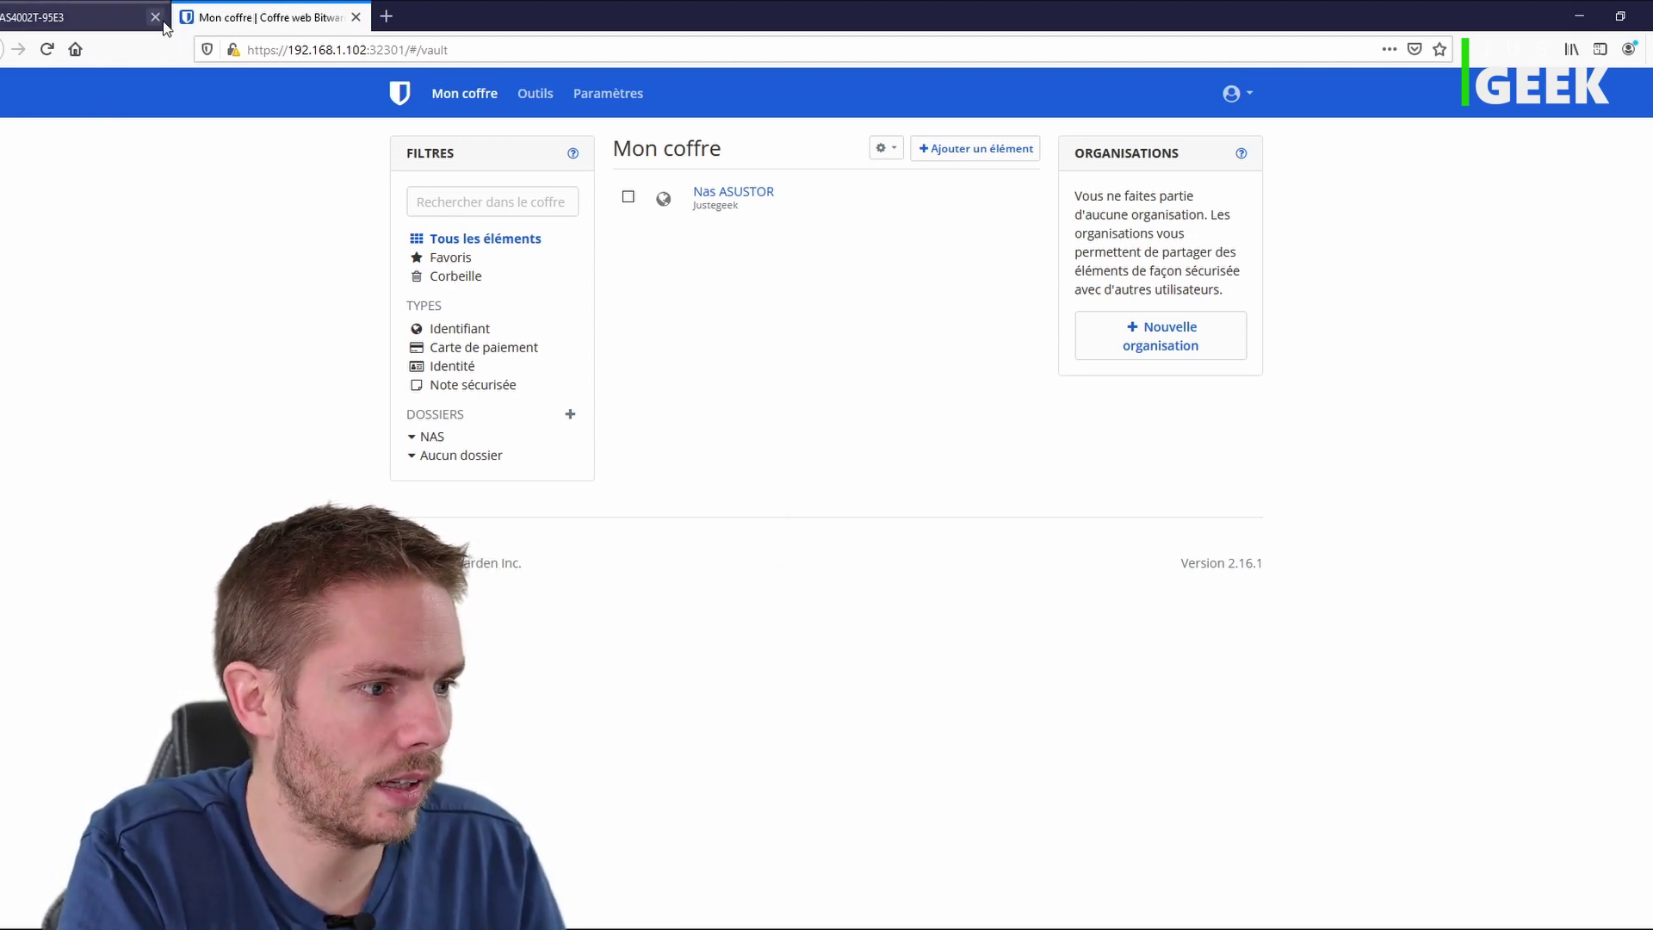
{"action": "left_click", "coordinate": [399, 53]}
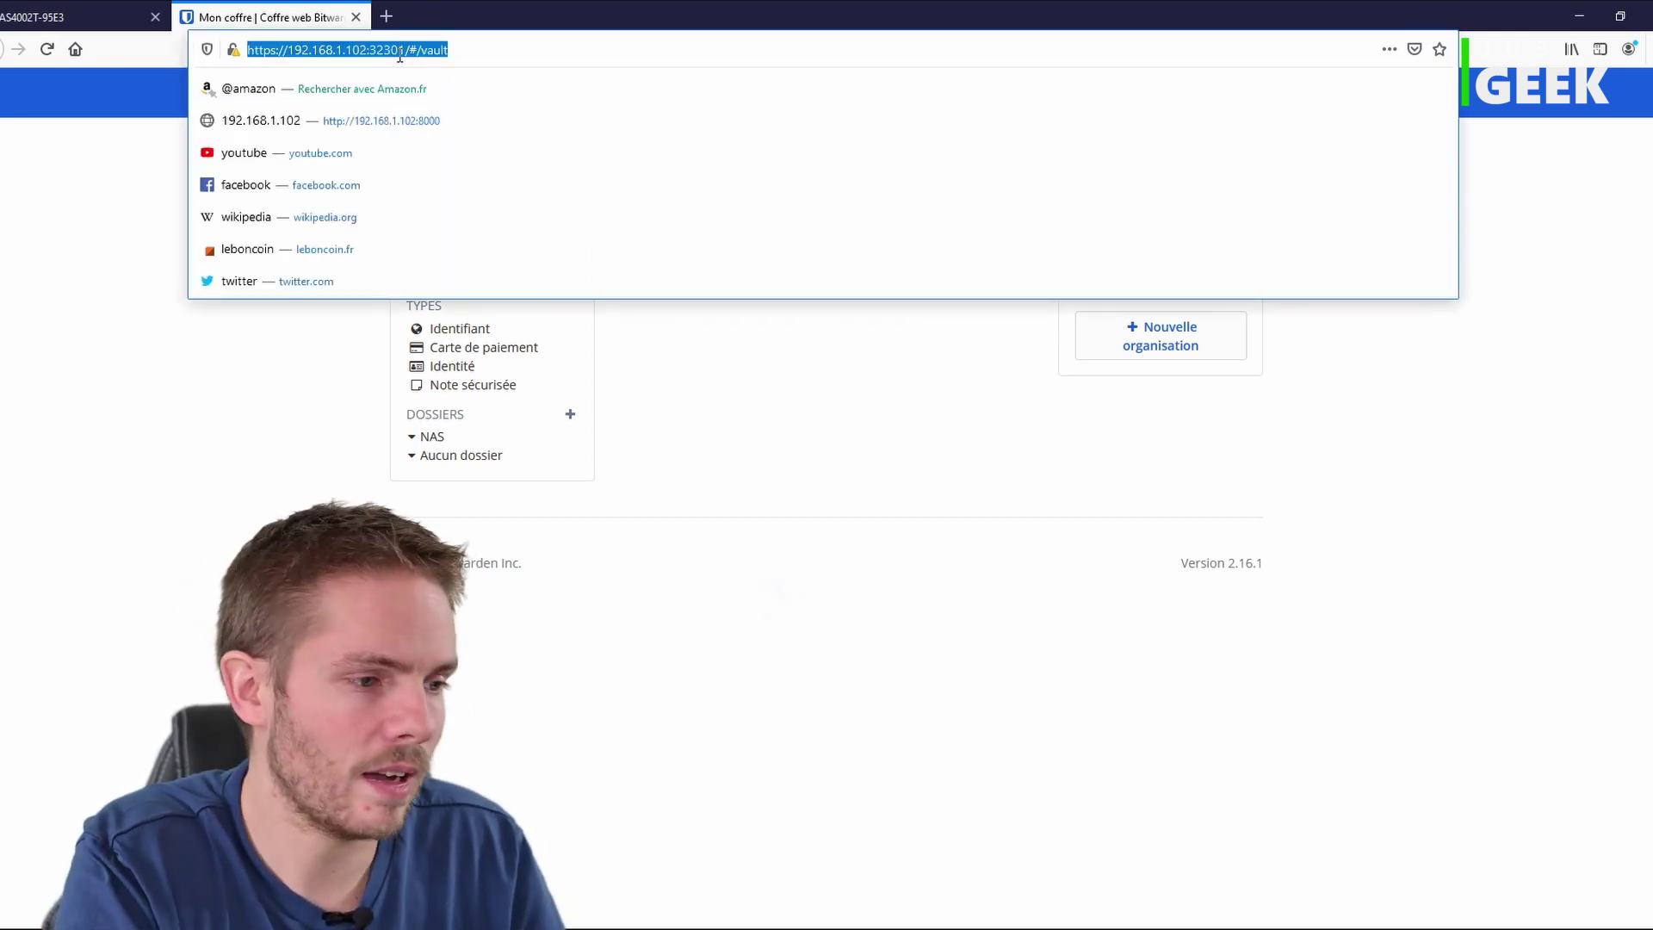
Replace the vault tab with a web search for Bitwarden and open its download page
{"action": "left_click", "coordinate": [360, 20]}
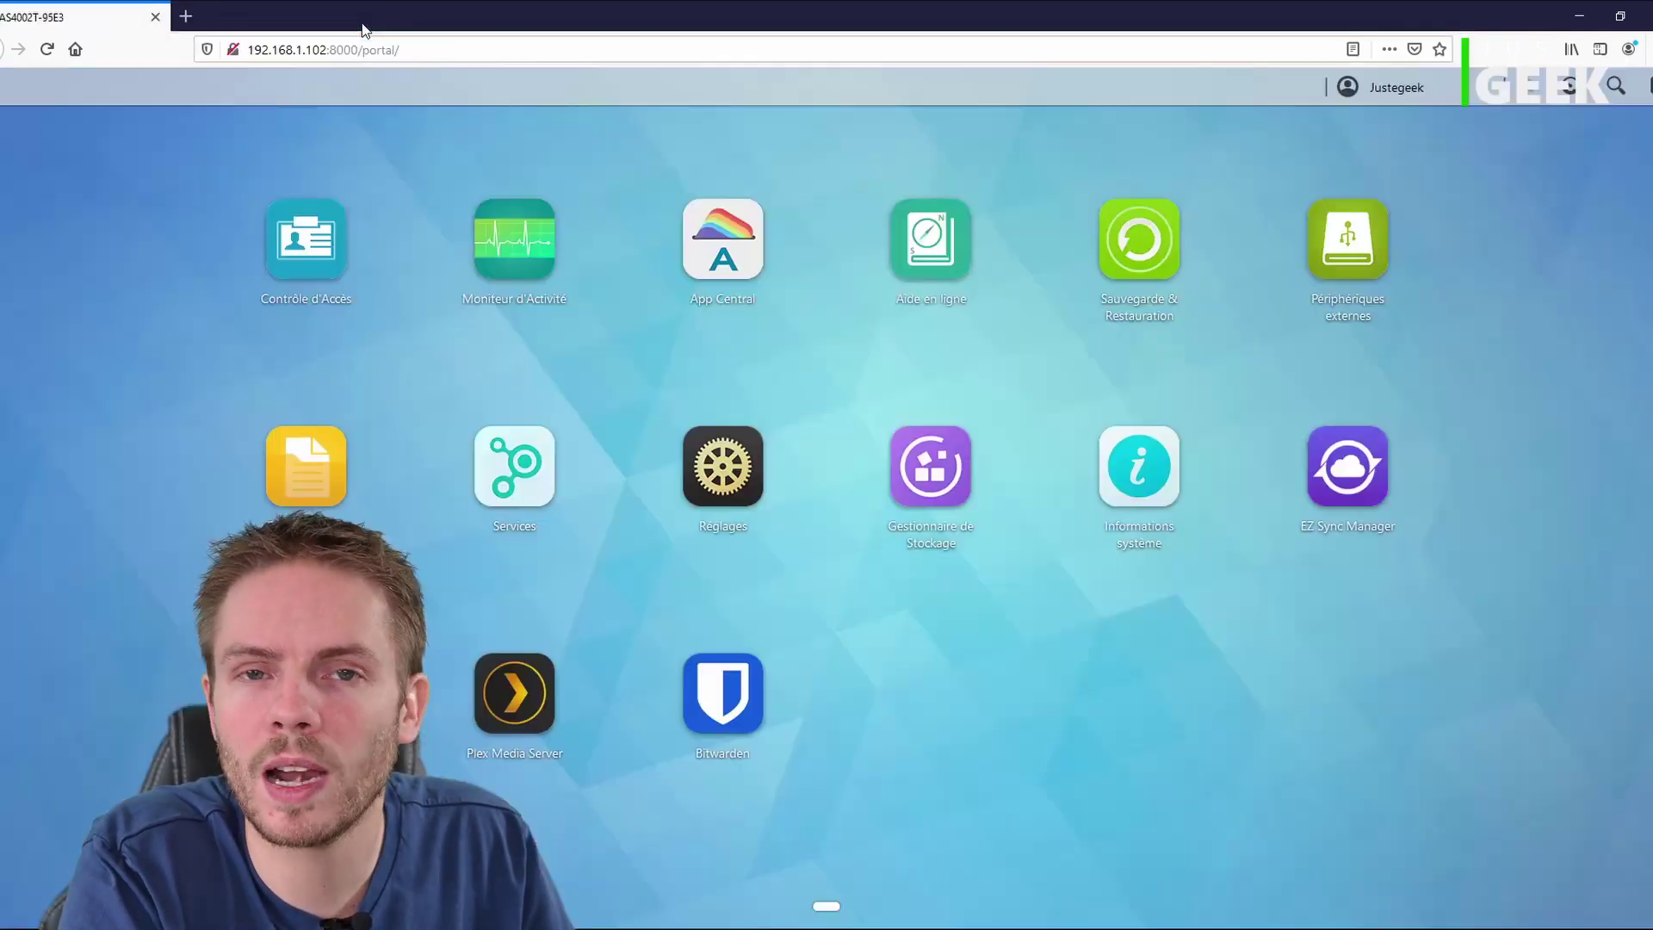
{"action": "left_click", "coordinate": [188, 15]}
{"action": "type", "text": "bit"}
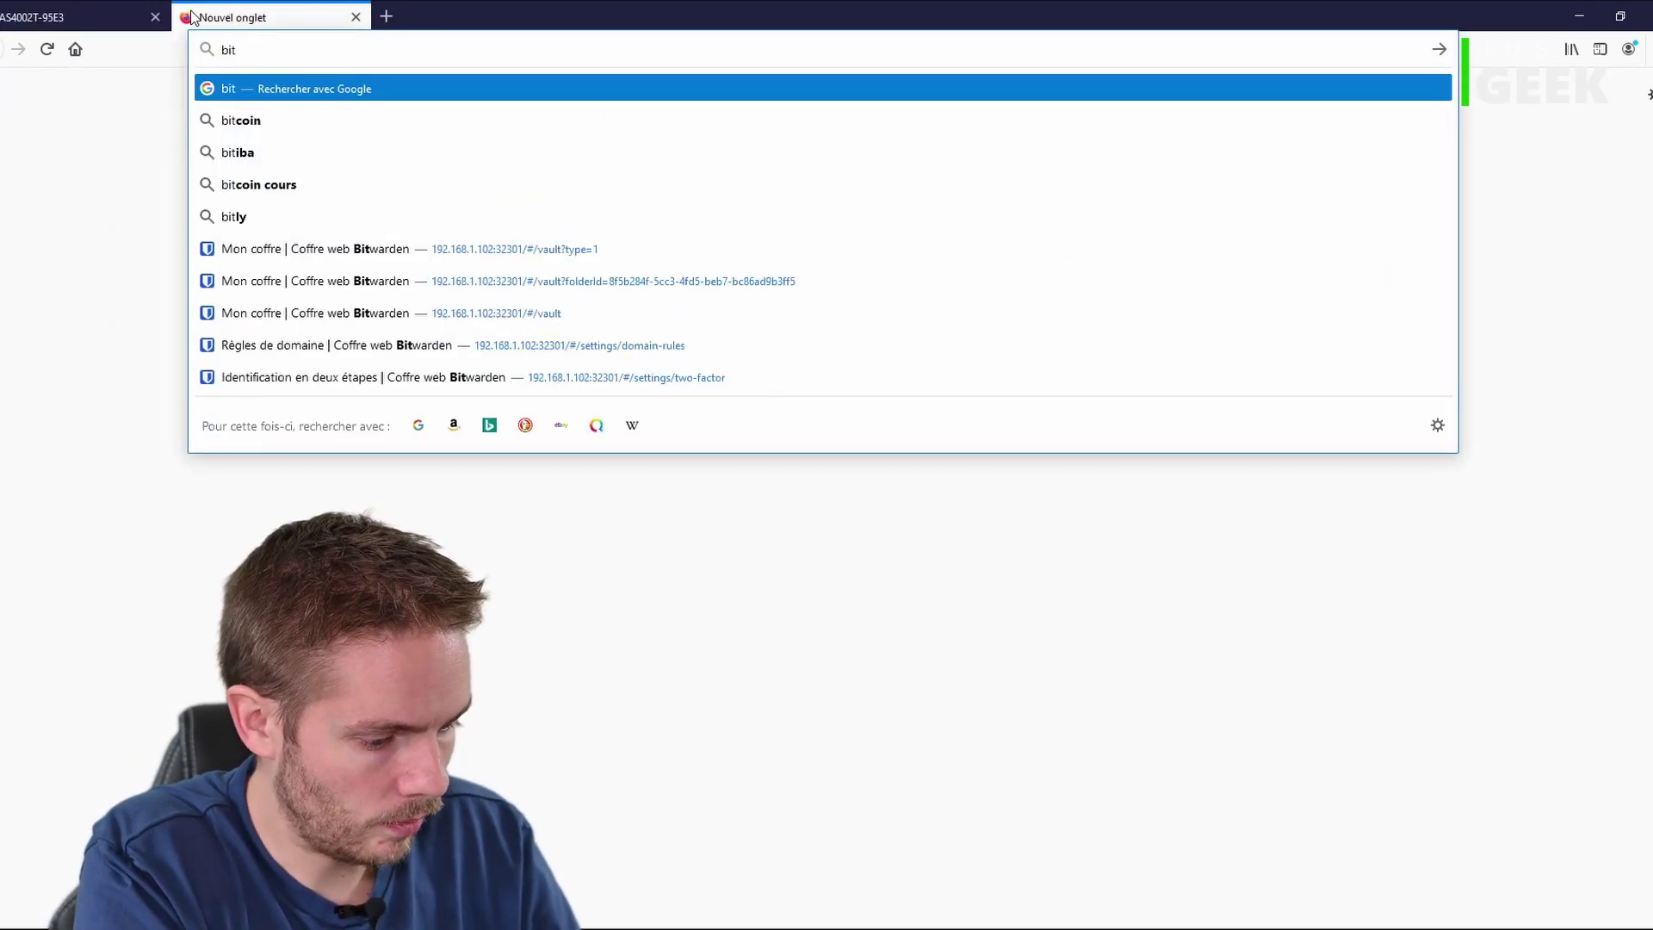
{"action": "type", "text": "wareden"}
{"action": "key", "text": "Return"}
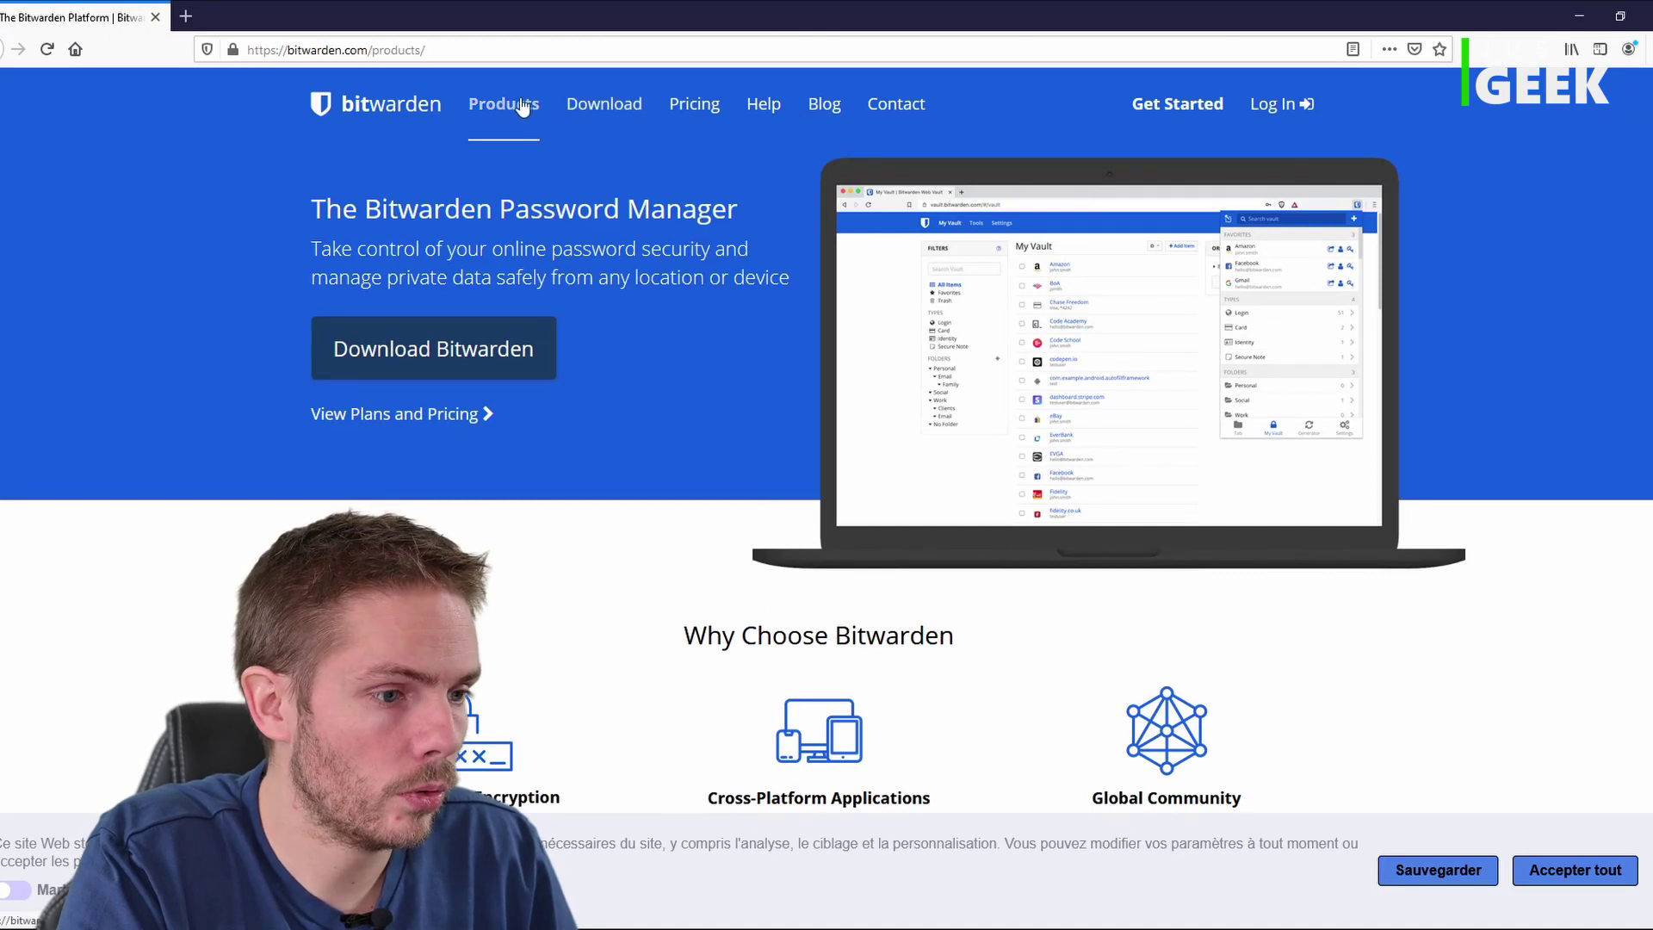
{"action": "left_click", "coordinate": [603, 105]}
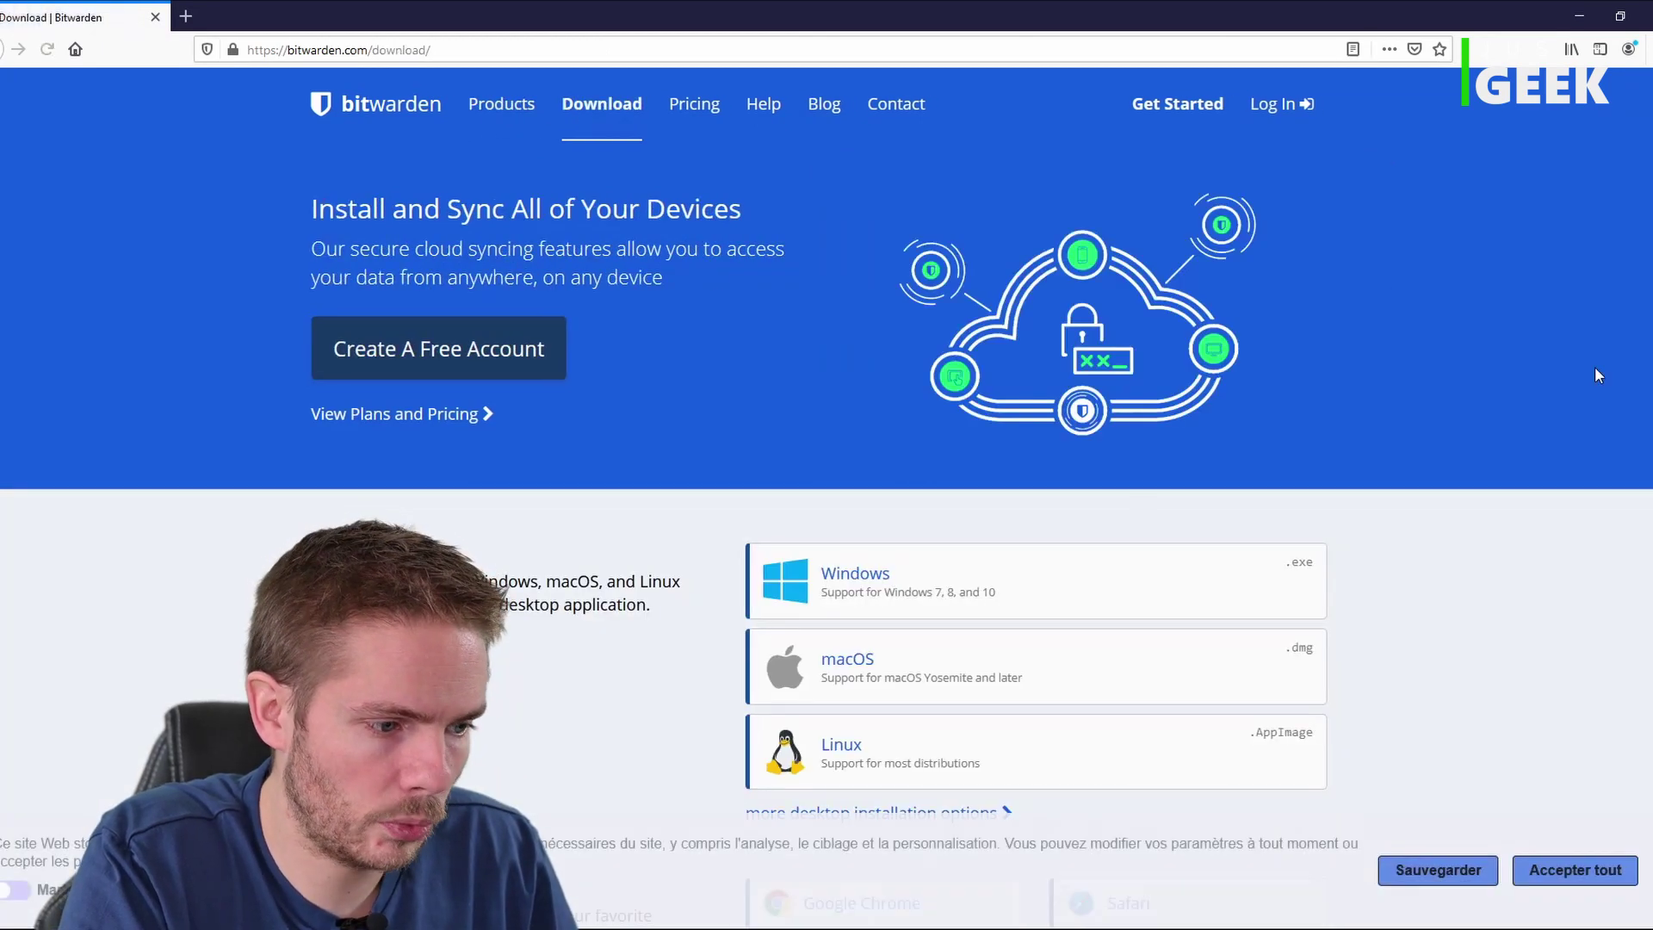
Accept the site's cookies and choose the Bitwarden add-on for Firefox
{"action": "left_click", "coordinate": [1573, 871]}
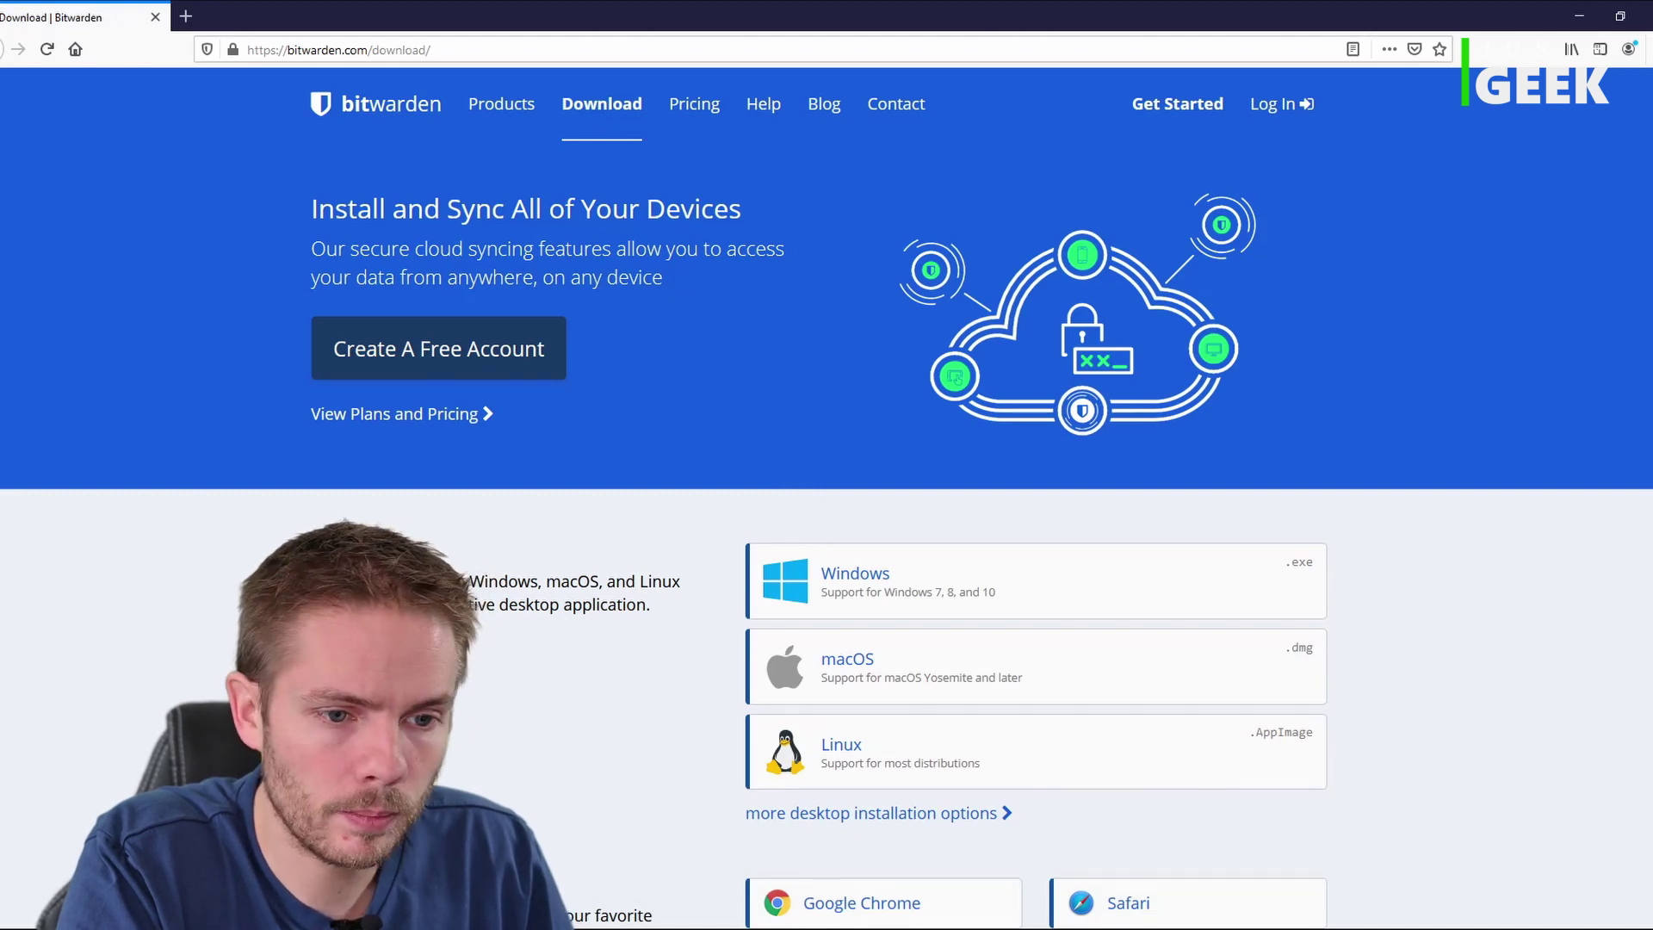
{"action": "scroll", "coordinate": [826, 534], "scroll_direction": "down", "scroll_amount": 3}
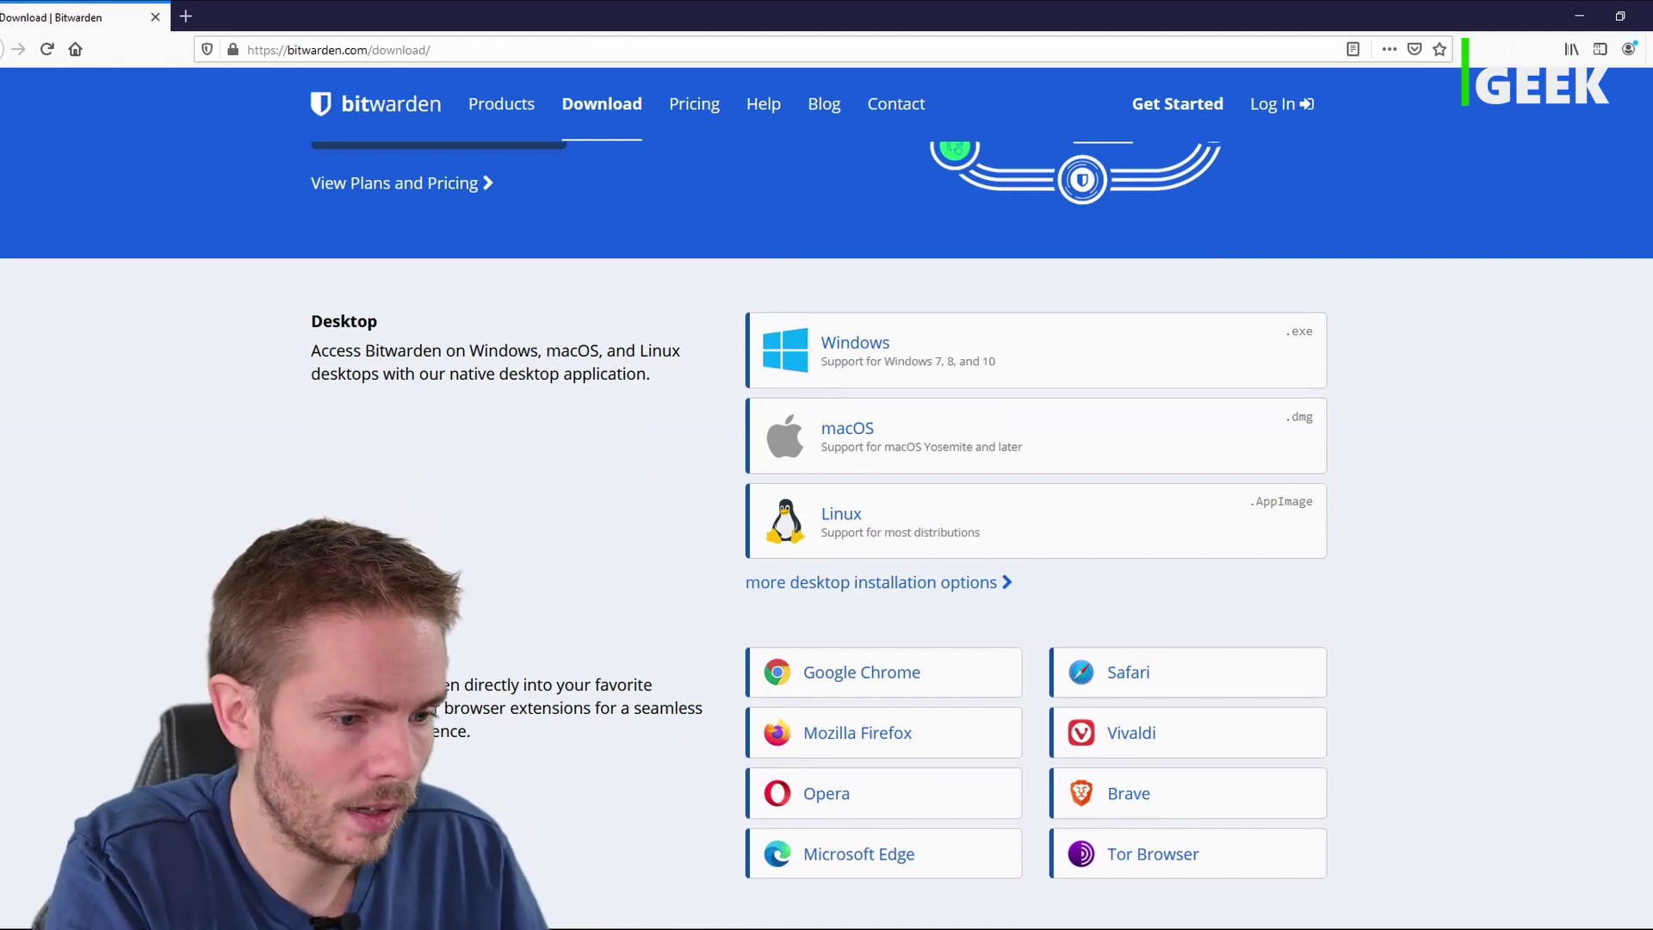
{"action": "left_click", "coordinate": [850, 746]}
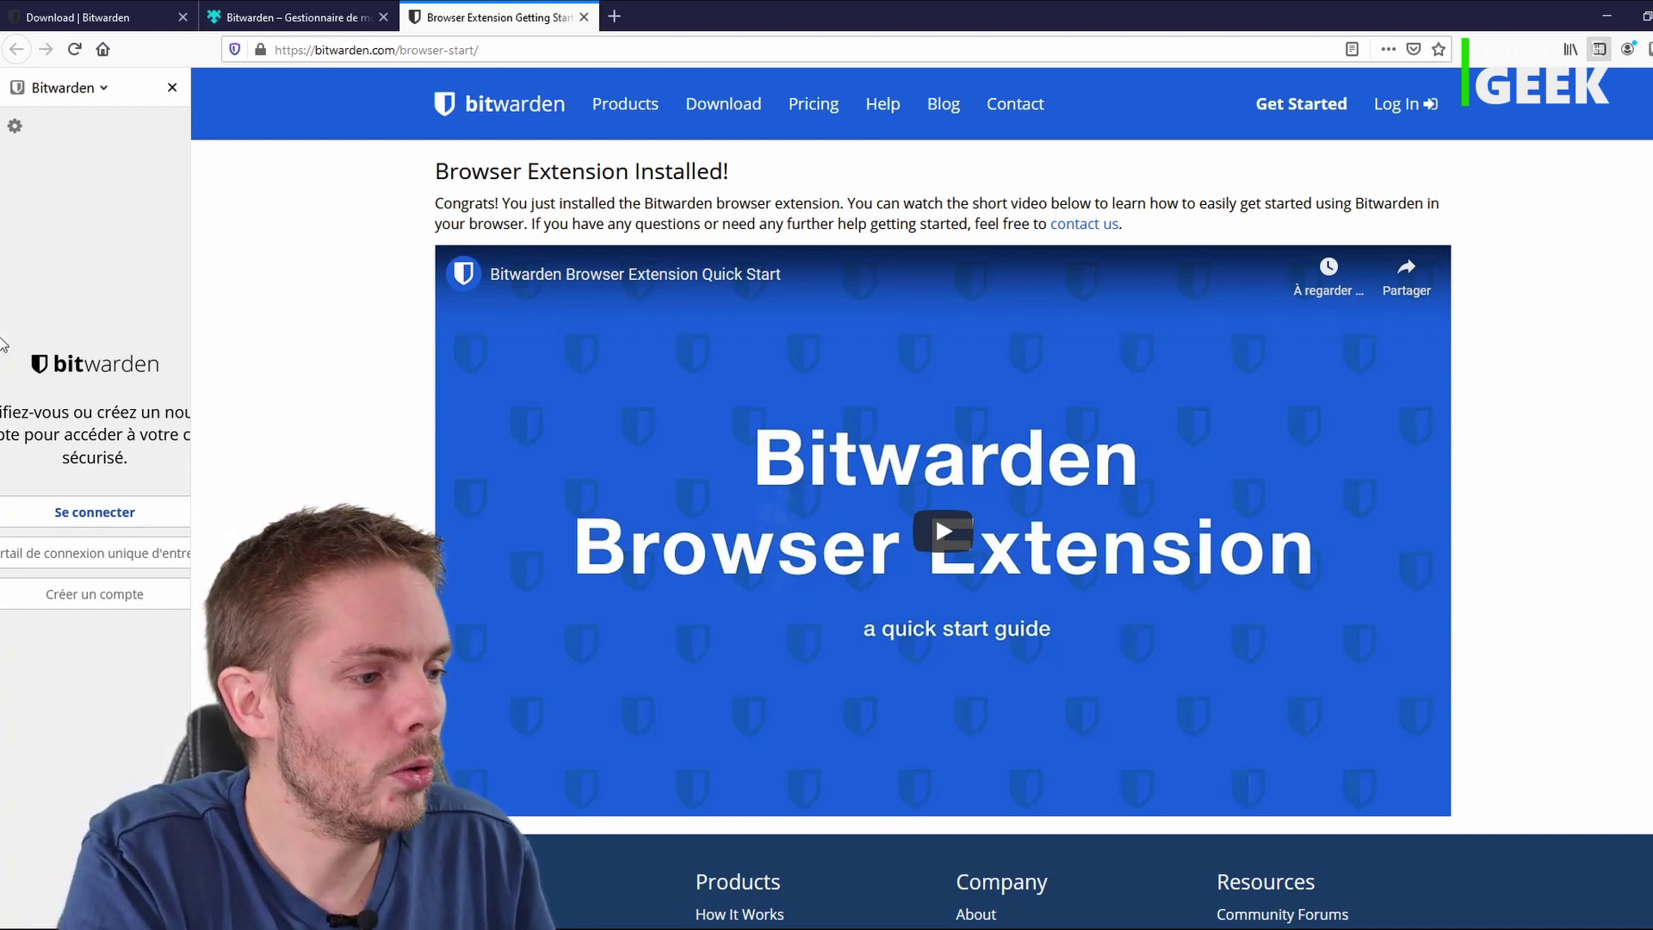
{"action": "left_click", "coordinate": [17, 136]}
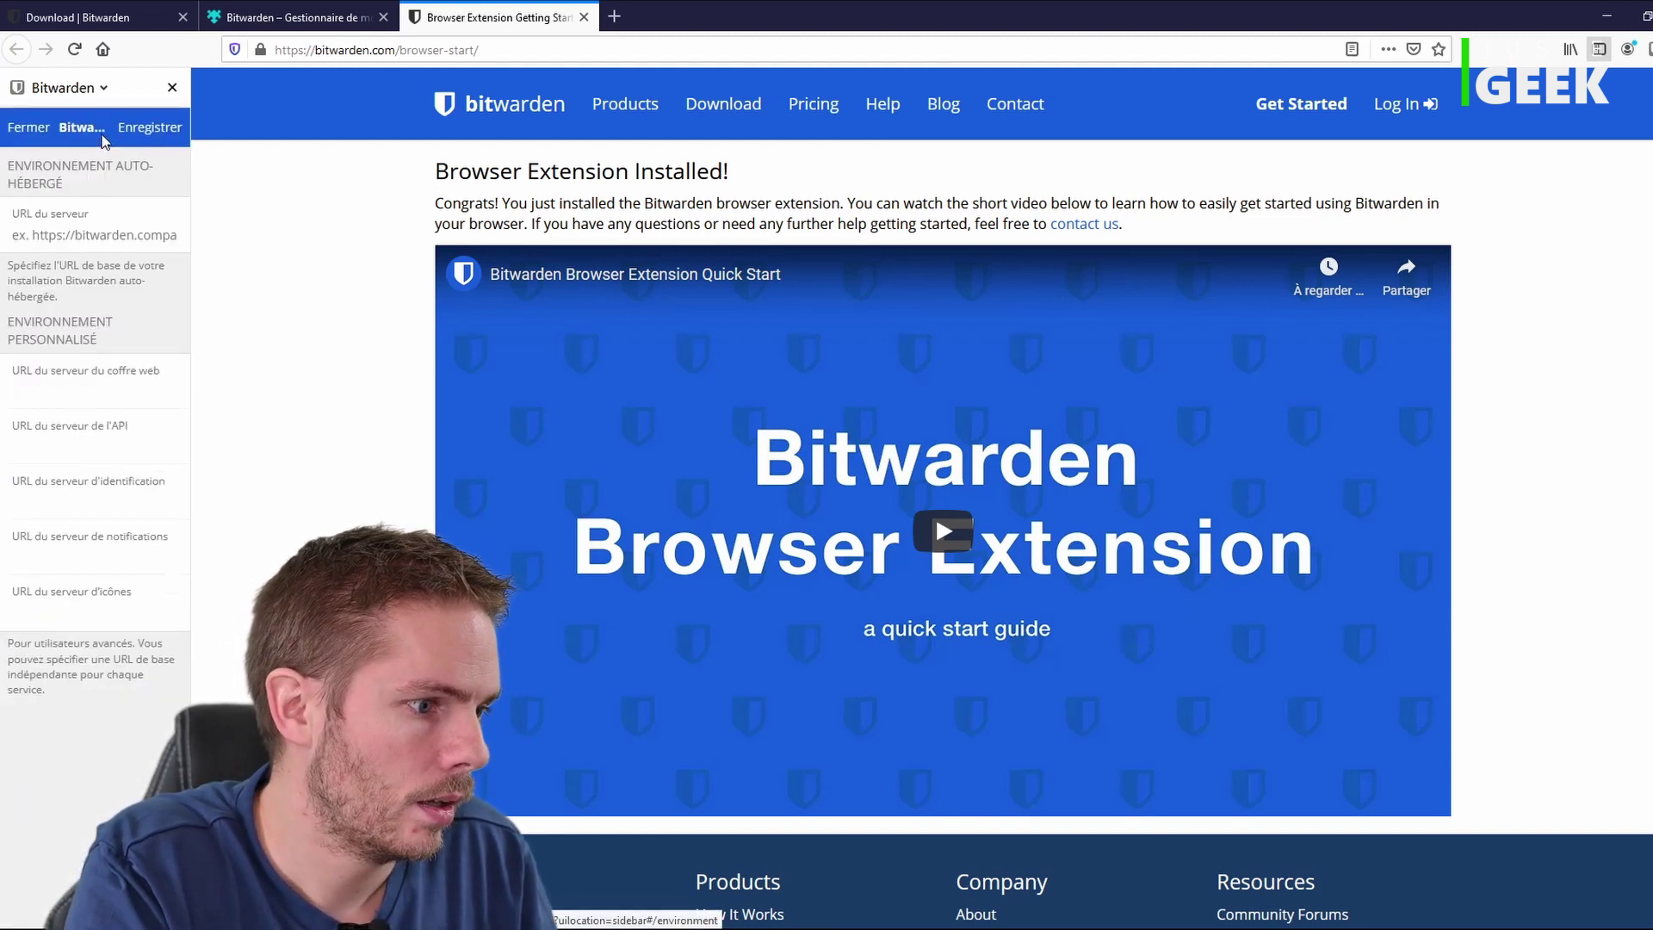
{"action": "left_click", "coordinate": [88, 242]}
{"action": "type", "text": "htpp"}
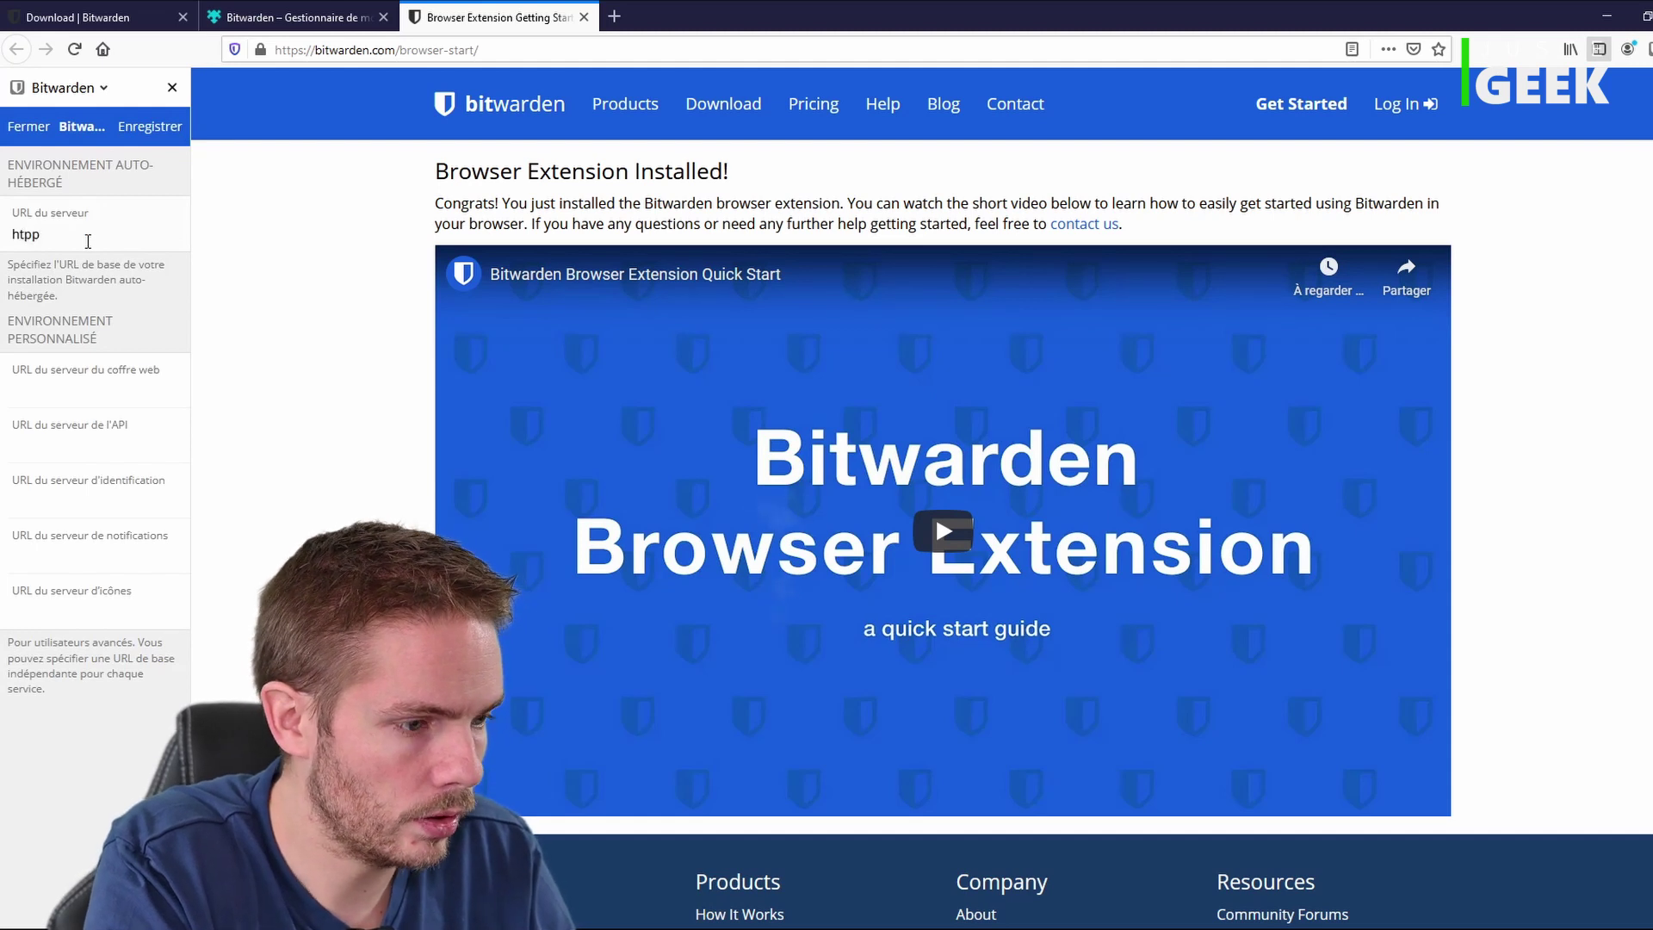
{"action": "key", "text": "BackSpace"}
{"action": "key", "text": "BackSpace"}
{"action": "key", "text": "BackSpace"}
{"action": "key", "text": "BackSpace"}
{"action": "key", "text": "BackSpace"}
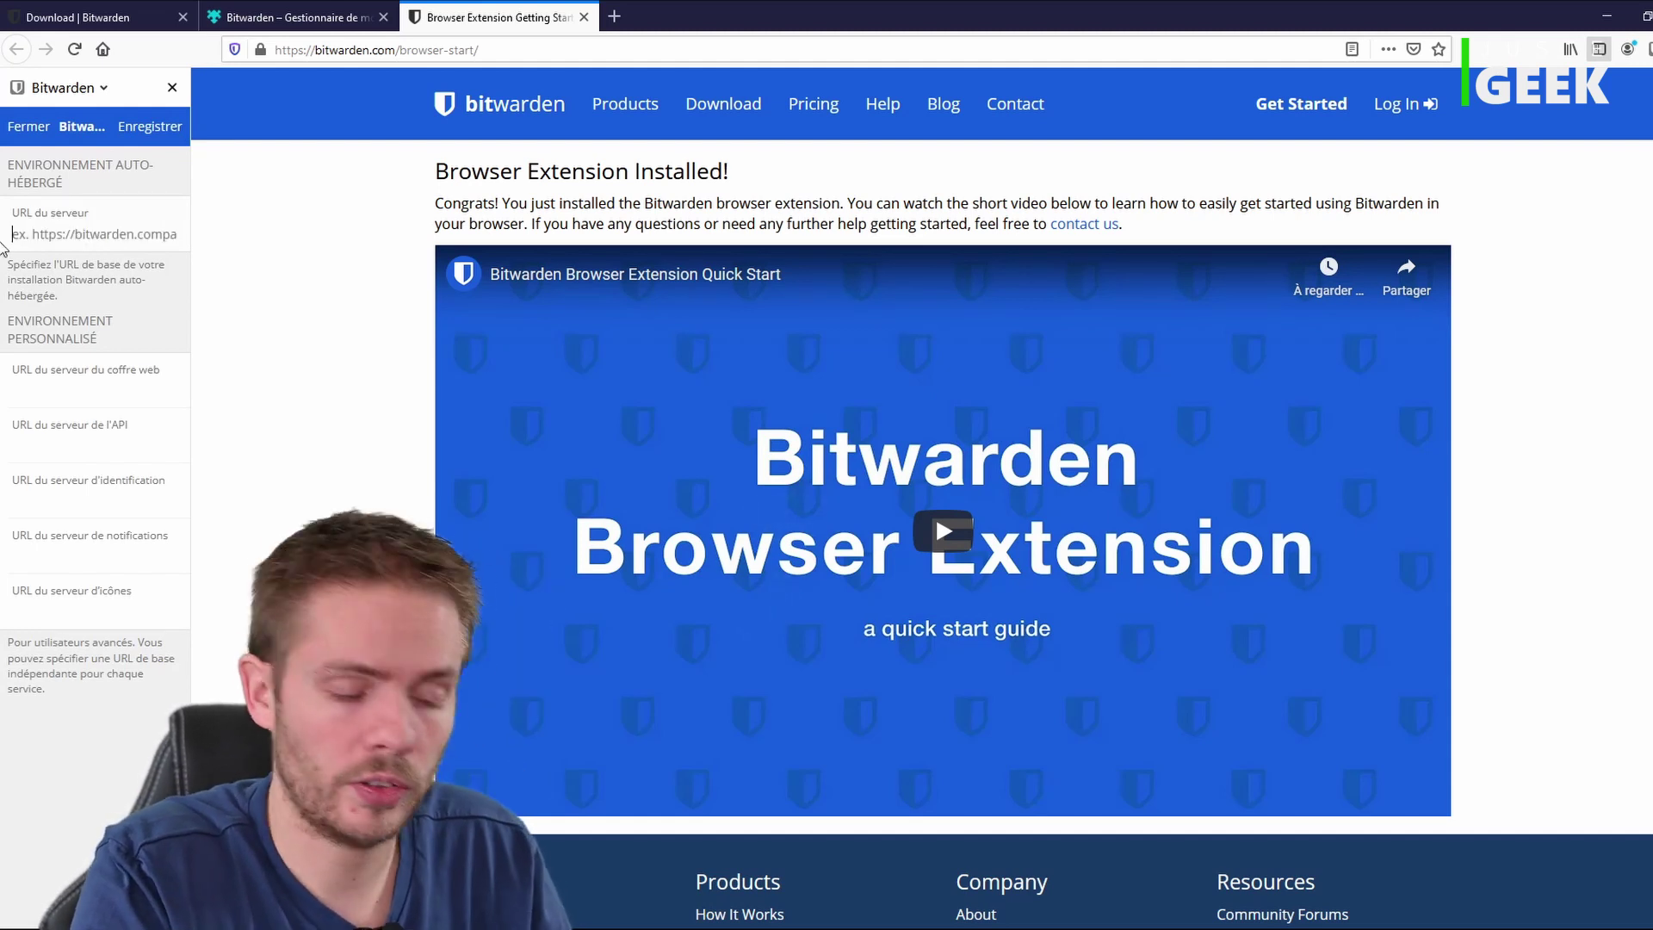
{"action": "type", "text": "https://"}
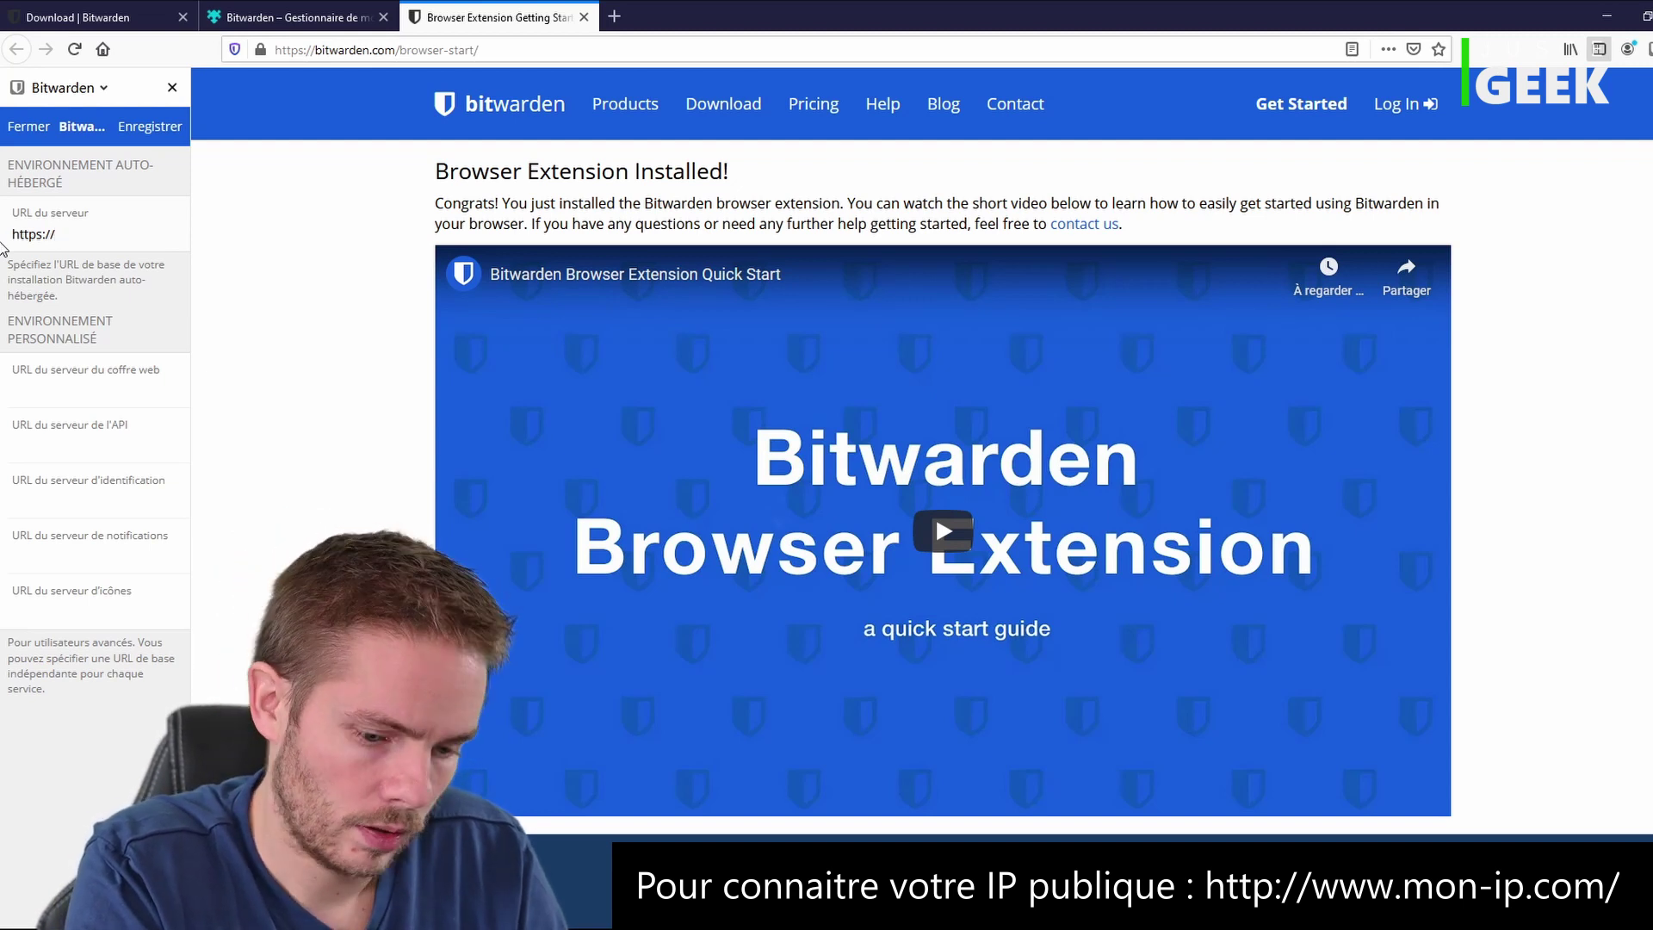
{"action": "type", "text": "192.16"}
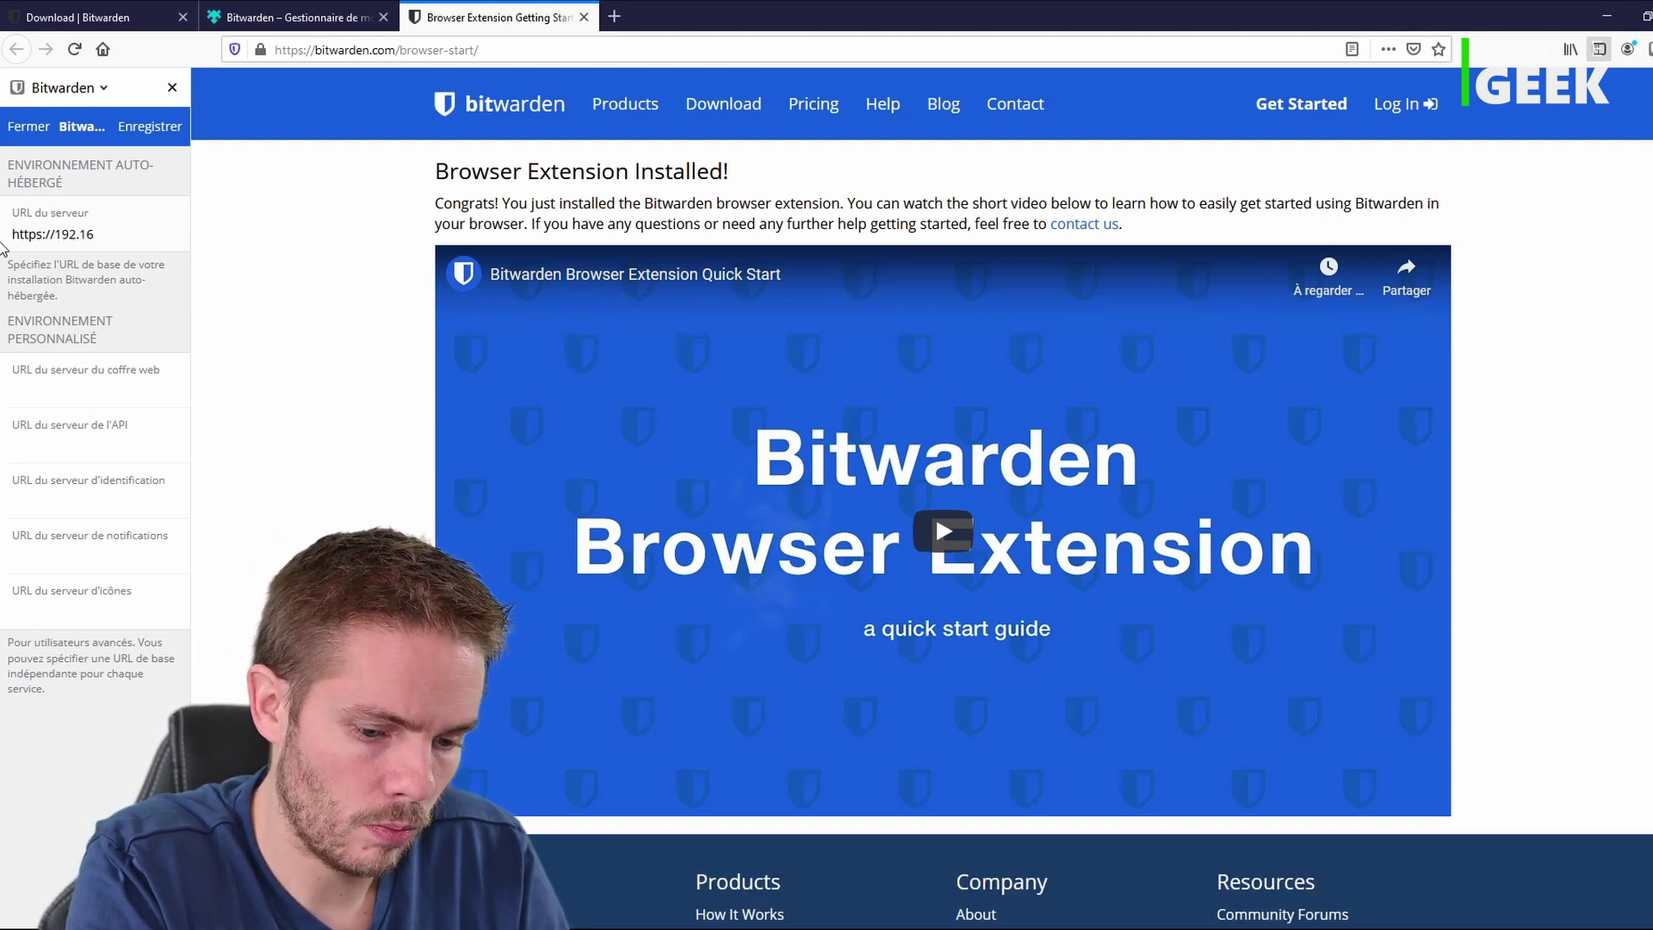
{"action": "type", "text": "8.1.1"}
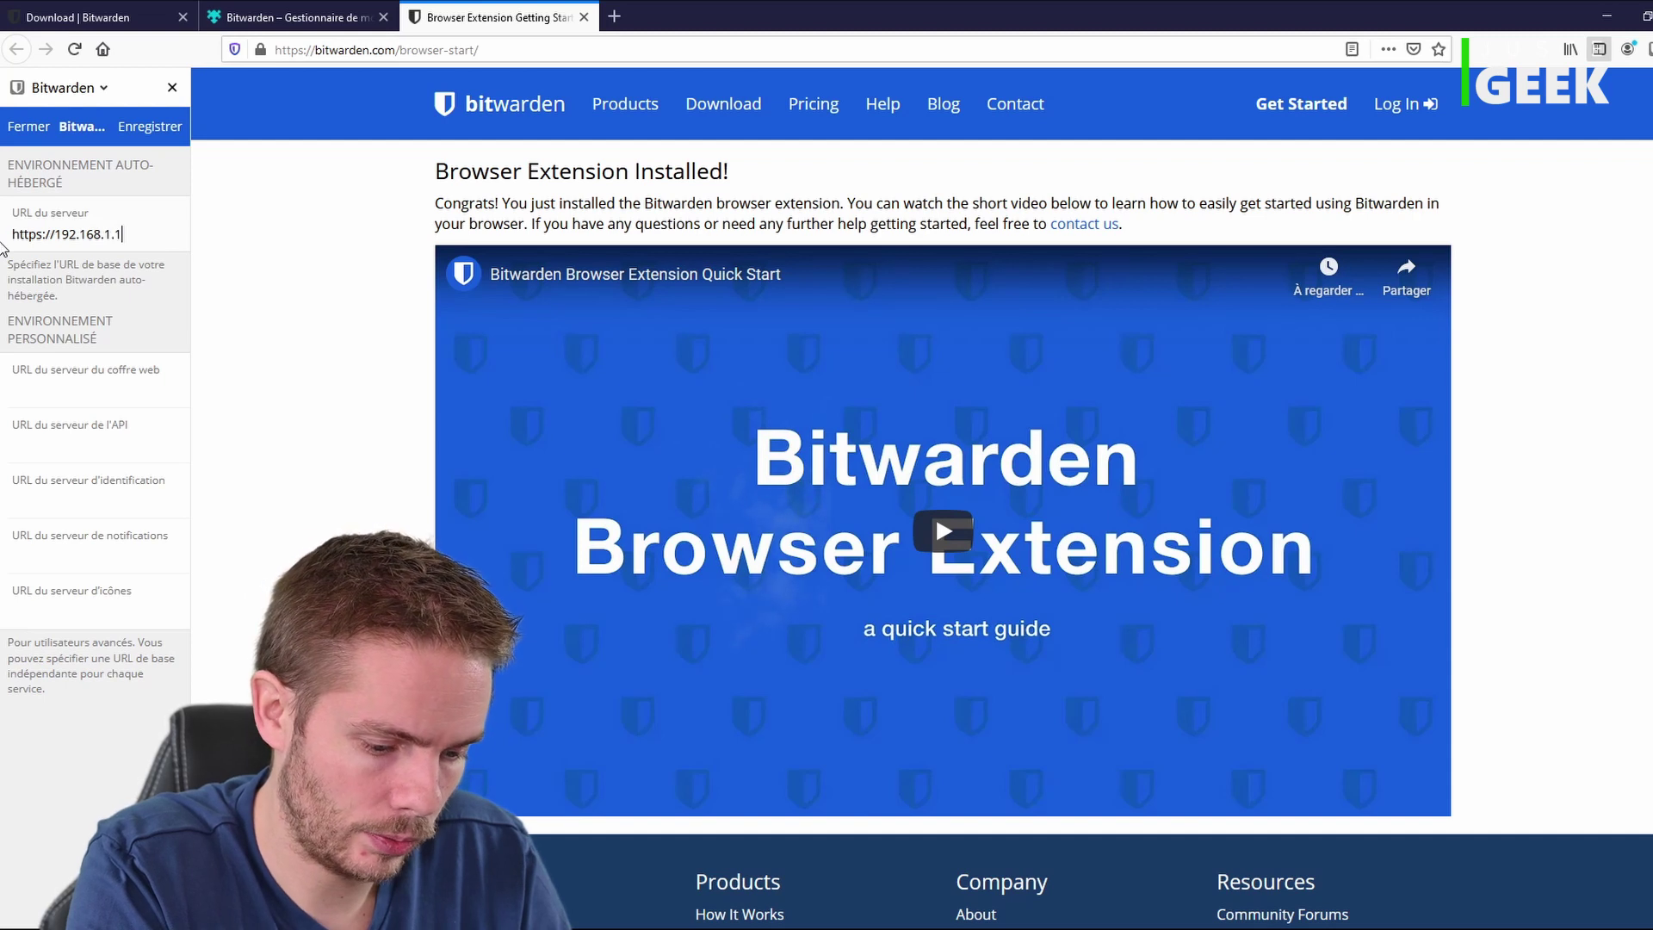
{"action": "type", "text": "02:3"}
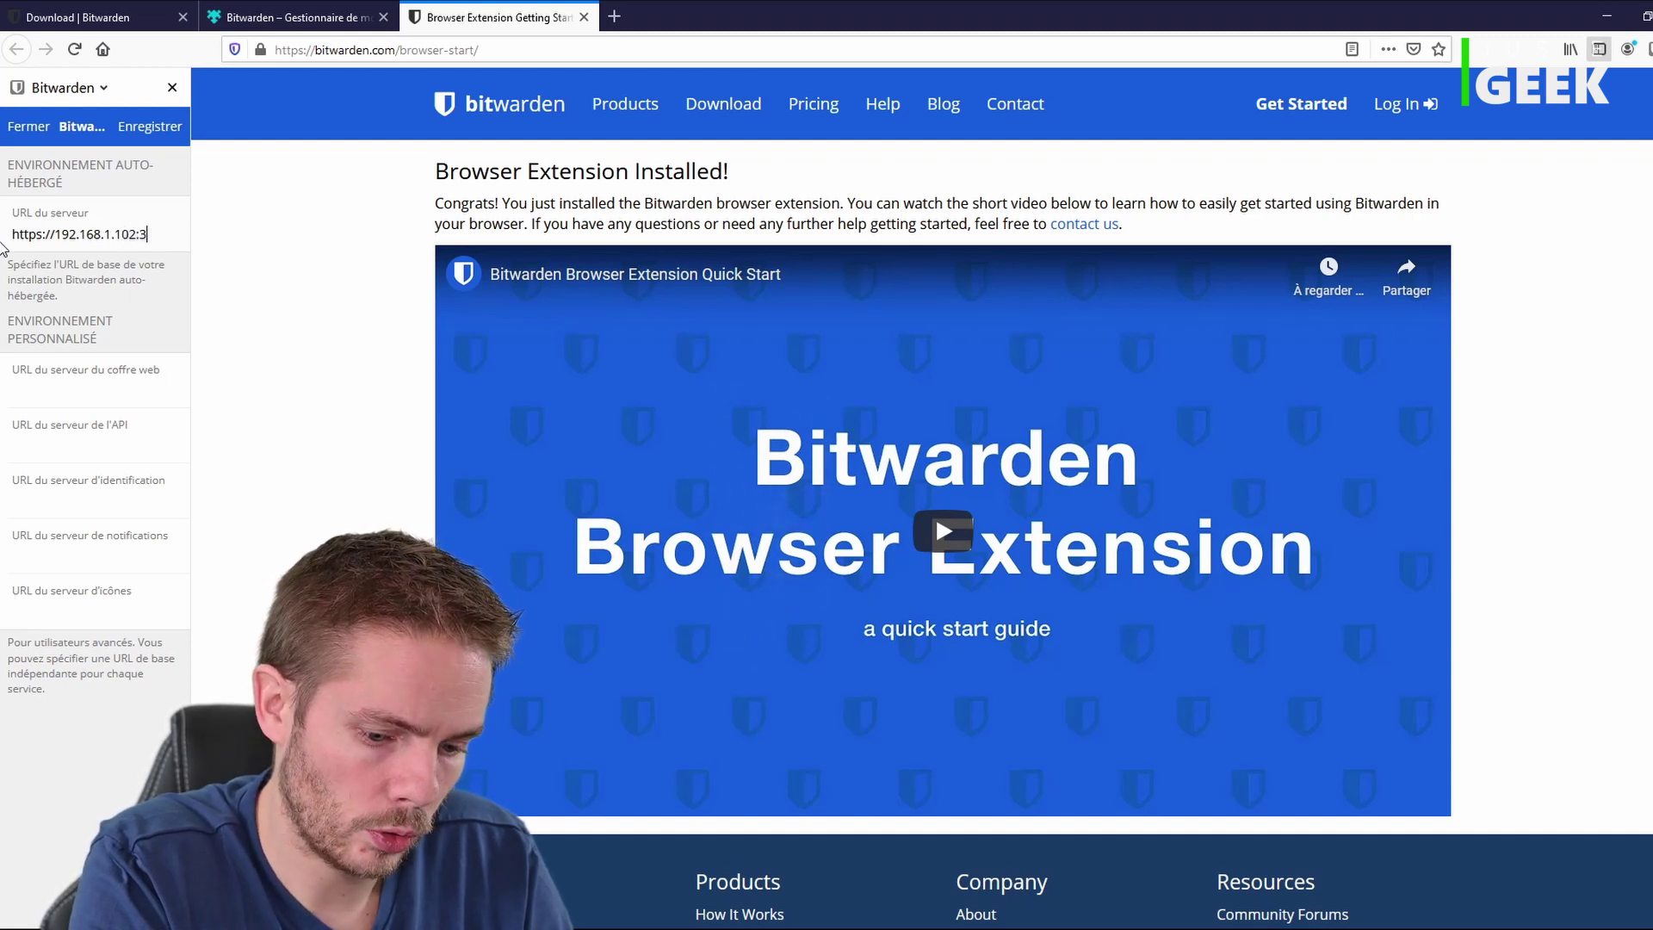
{"action": "type", "text": "2301"}
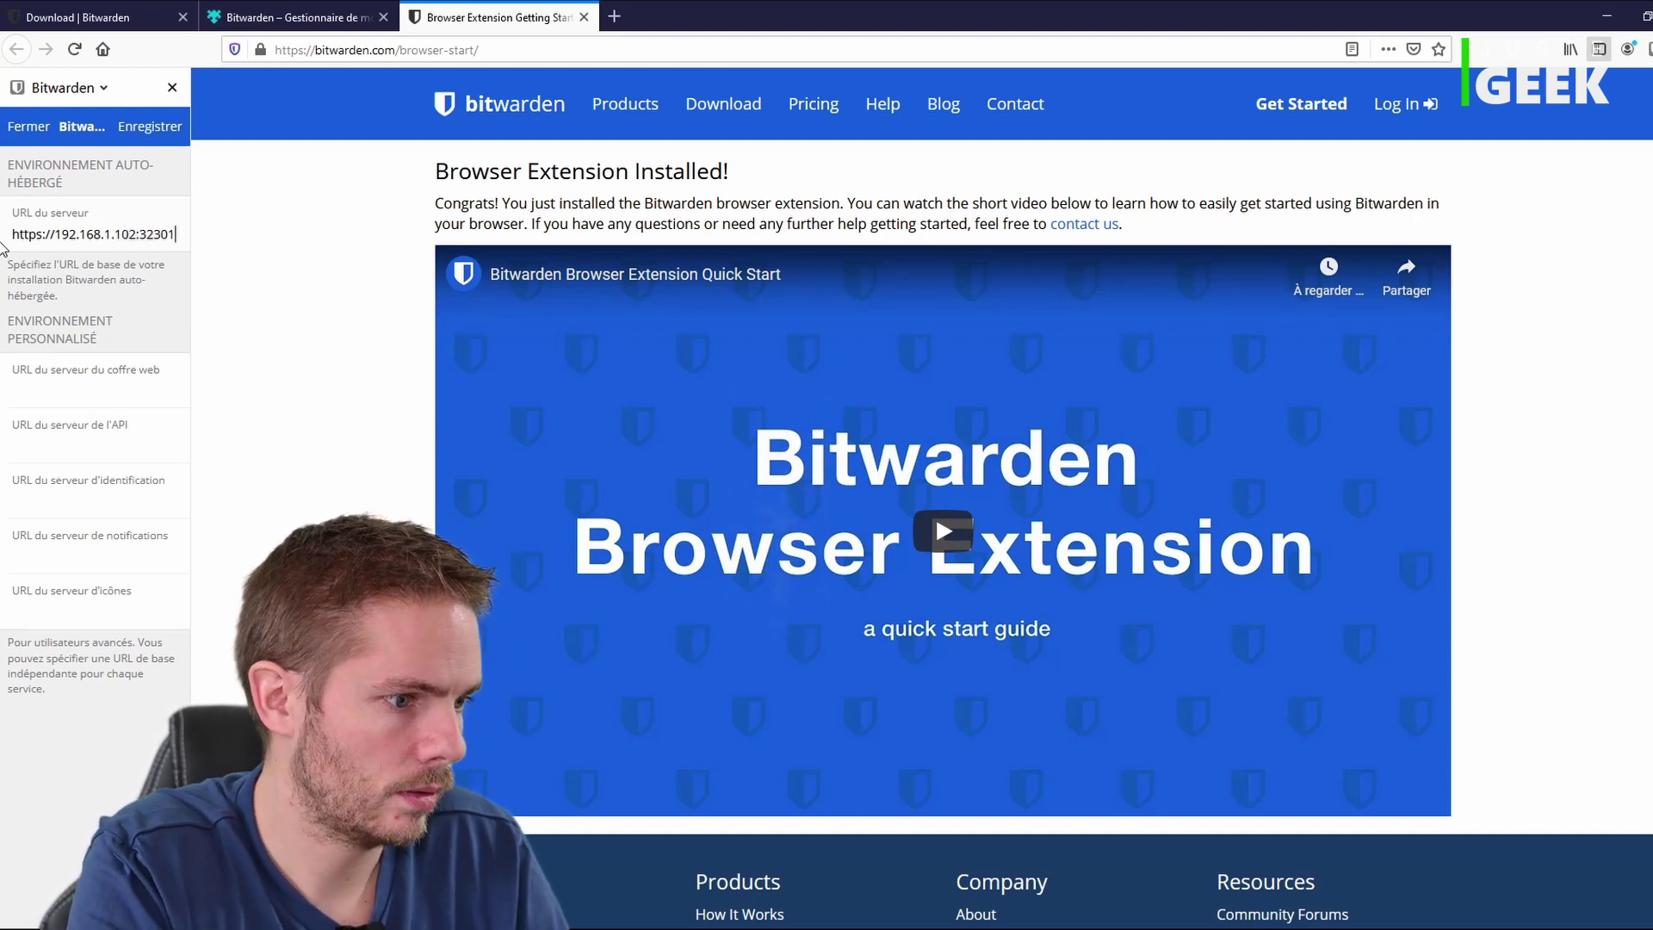
{"action": "left_click", "coordinate": [144, 129]}
Log into the extension with the account e-mail and master password
{"action": "left_click", "coordinate": [148, 510]}
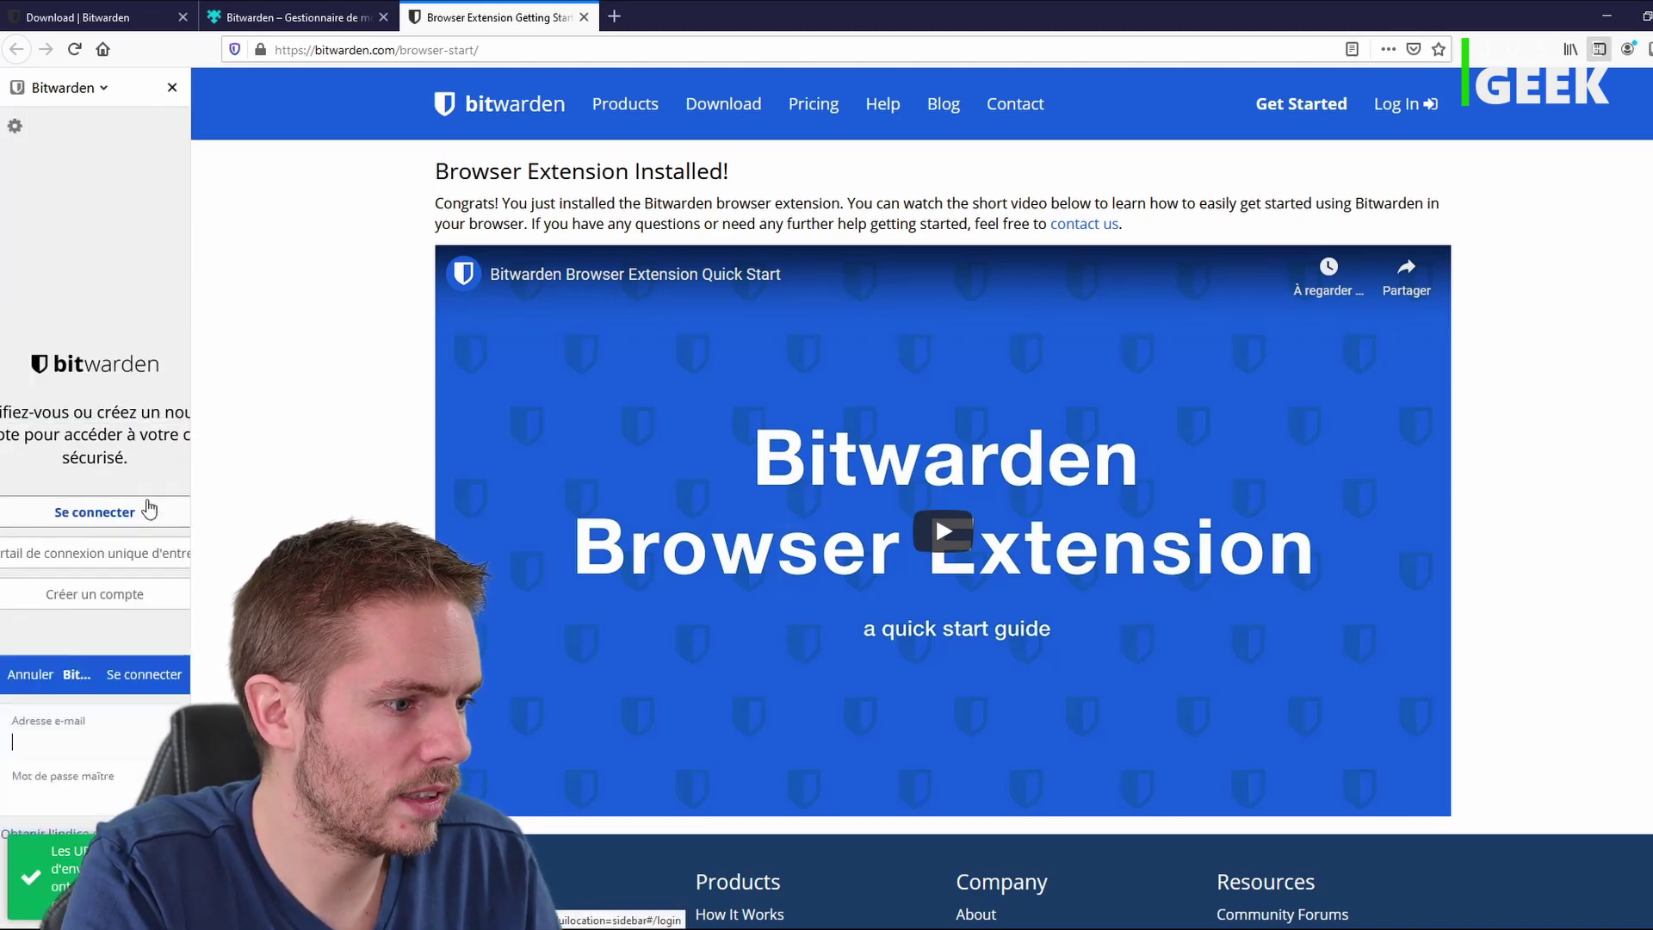
{"action": "key", "text": "ctrl+v"}
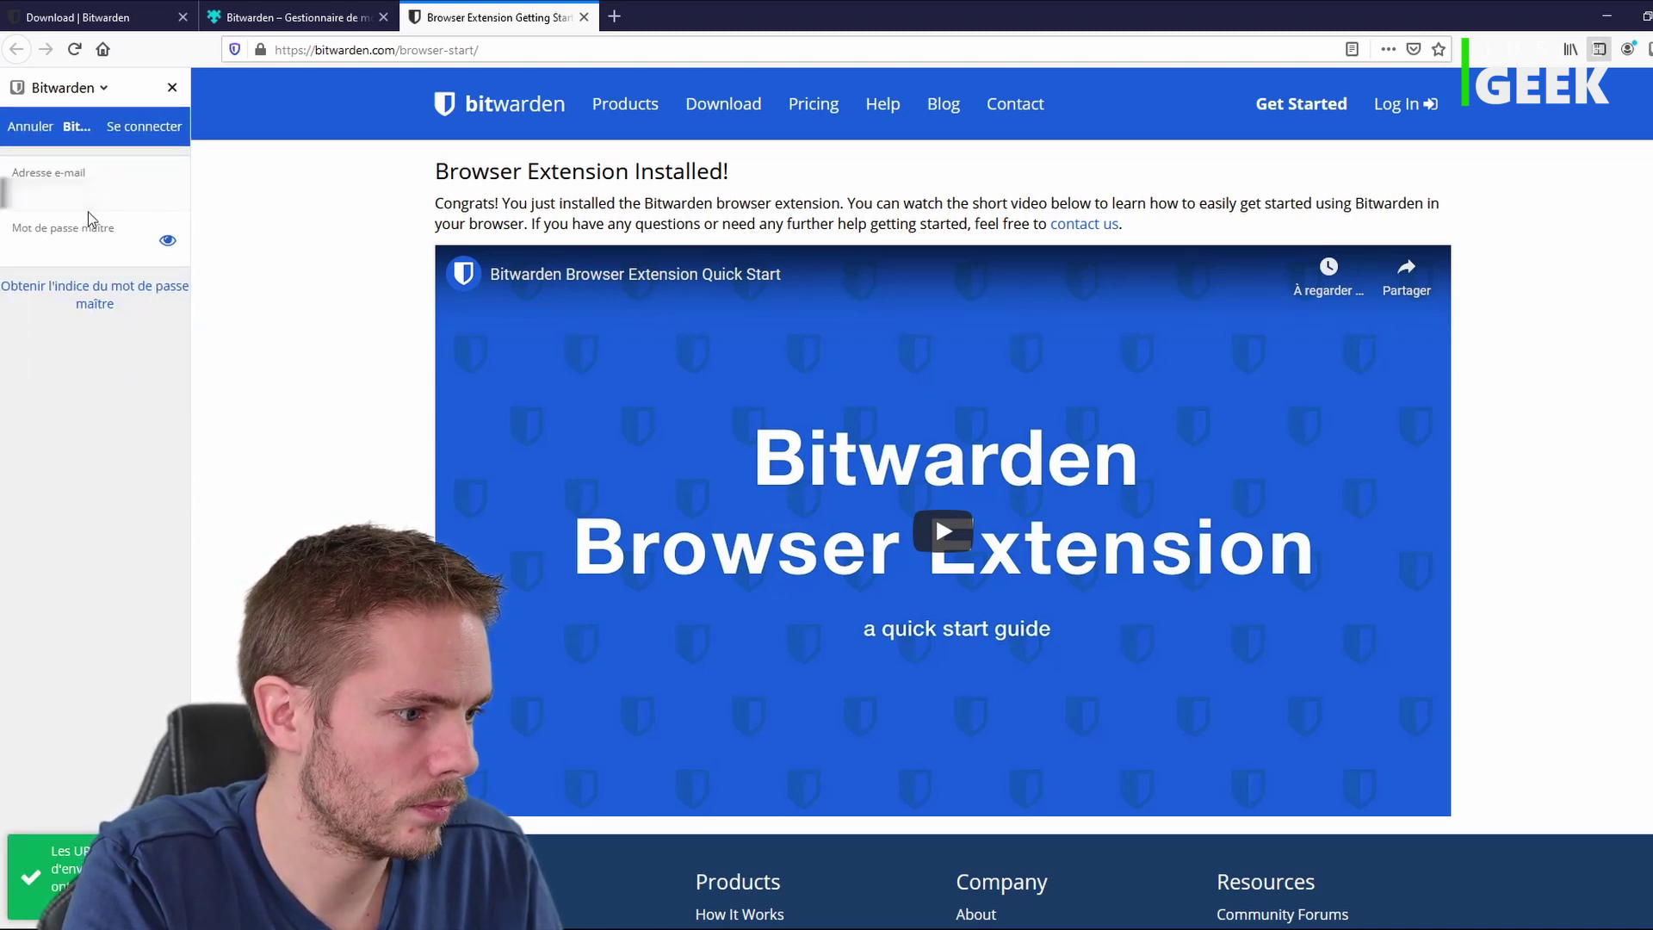
{"action": "left_click", "coordinate": [57, 253]}
{"action": "type", "text": "••••••••••••"}
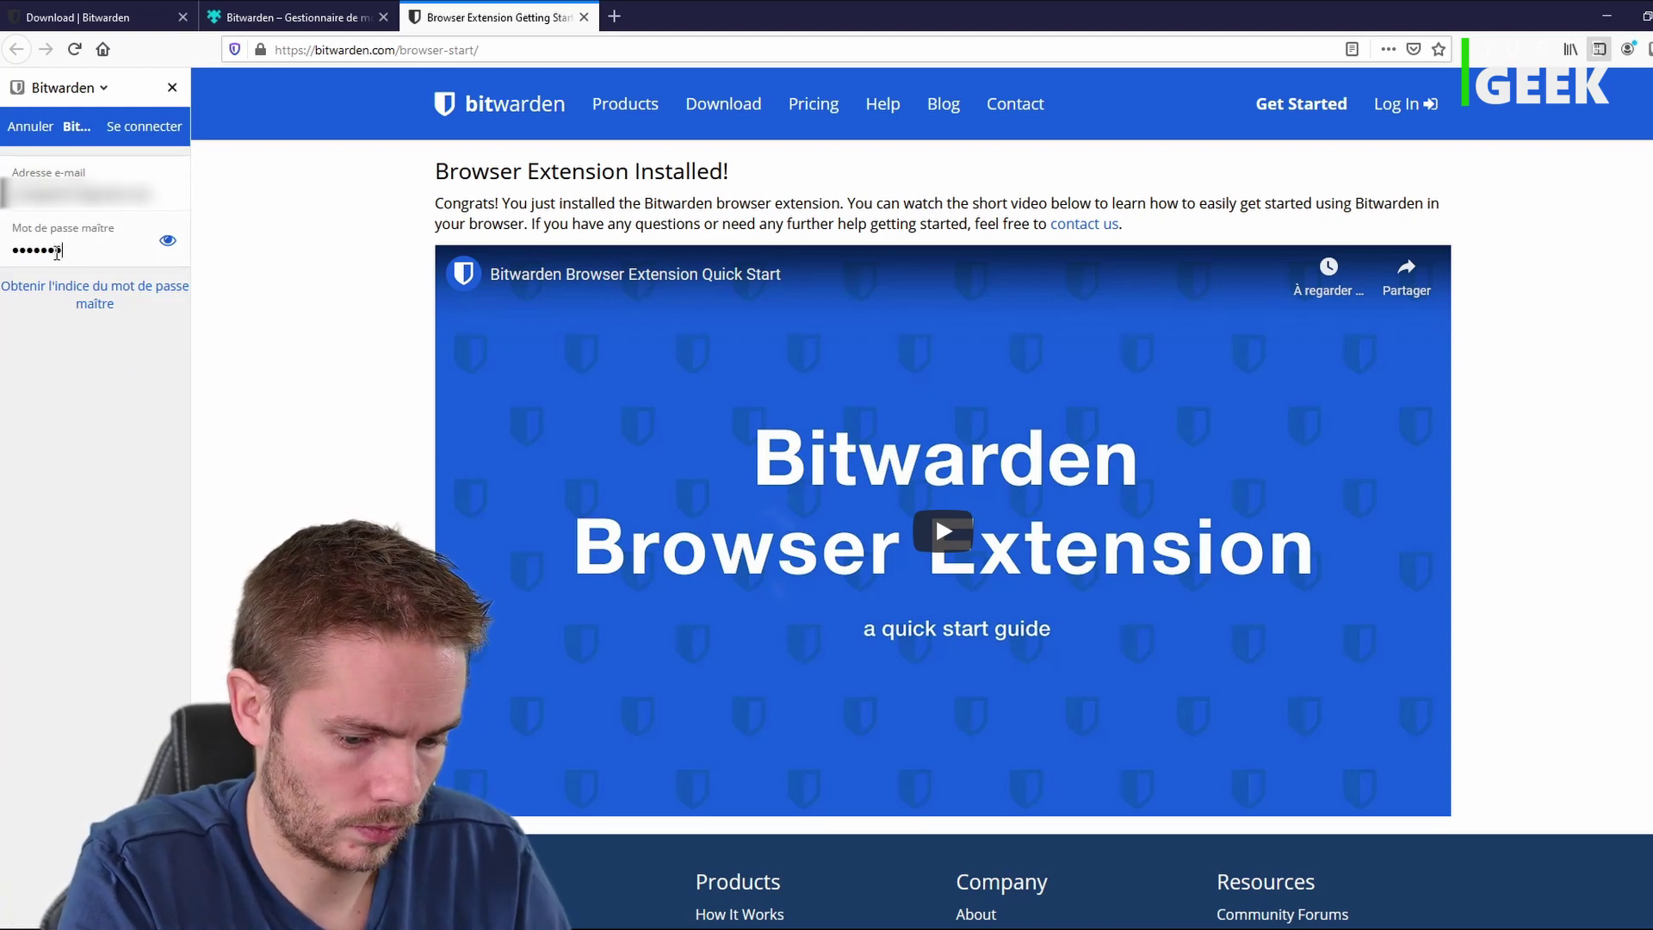
{"action": "key", "text": "Return"}
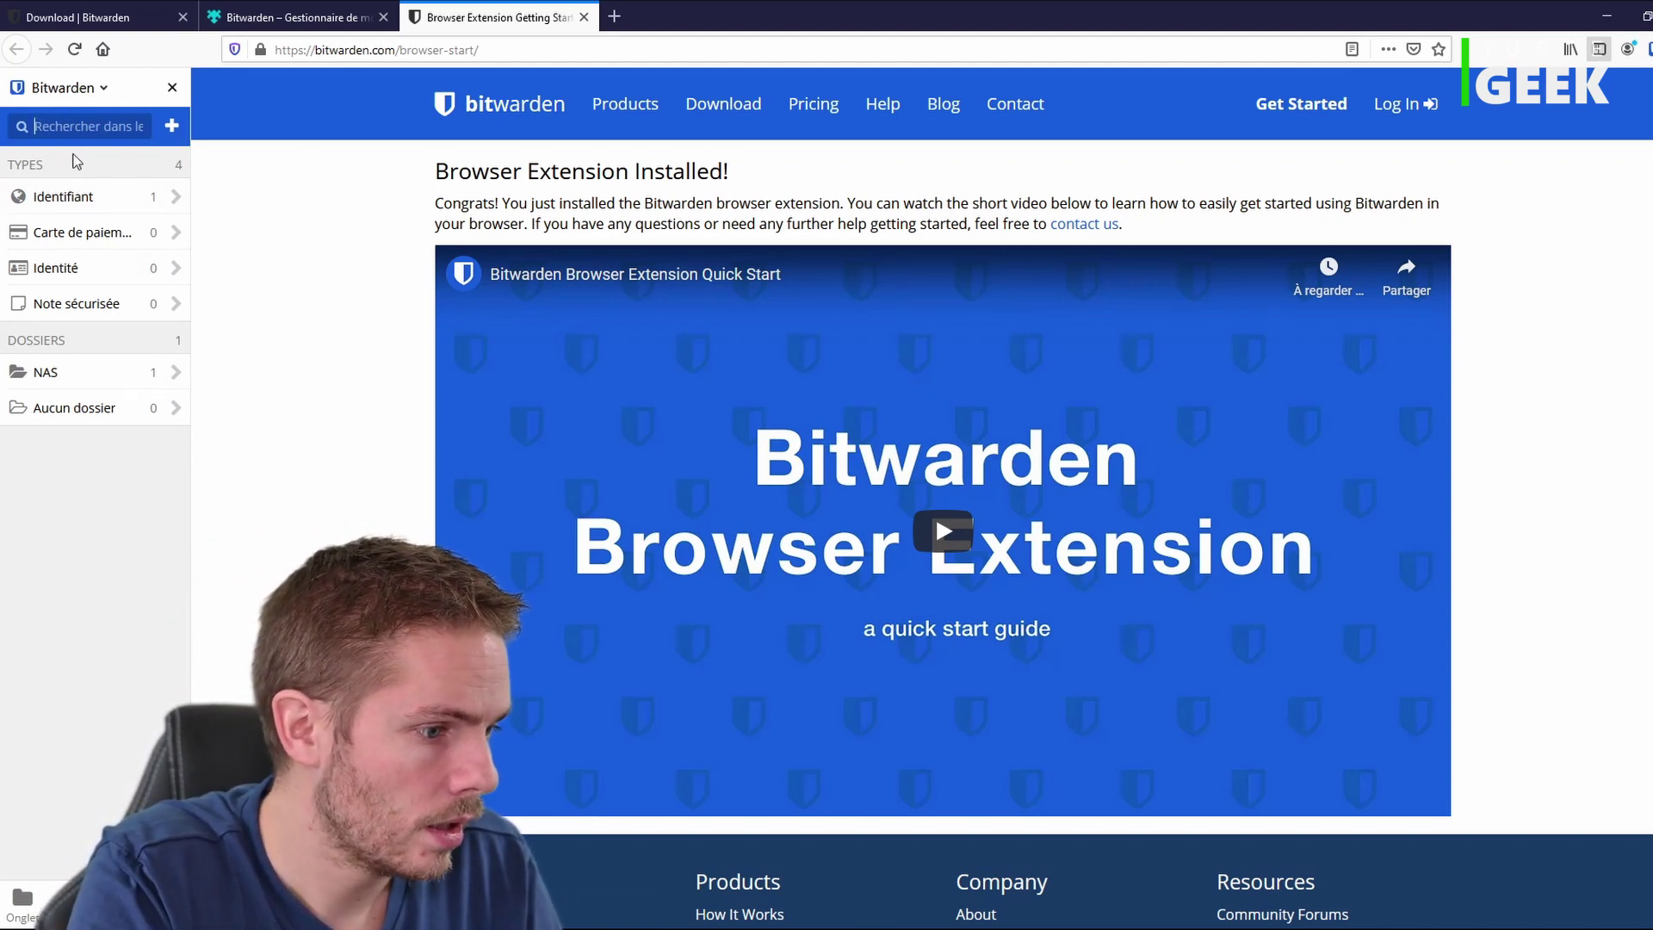
Check the NAS folder's login, return to the vault overview, and close the download tab
{"action": "left_click", "coordinate": [174, 381]}
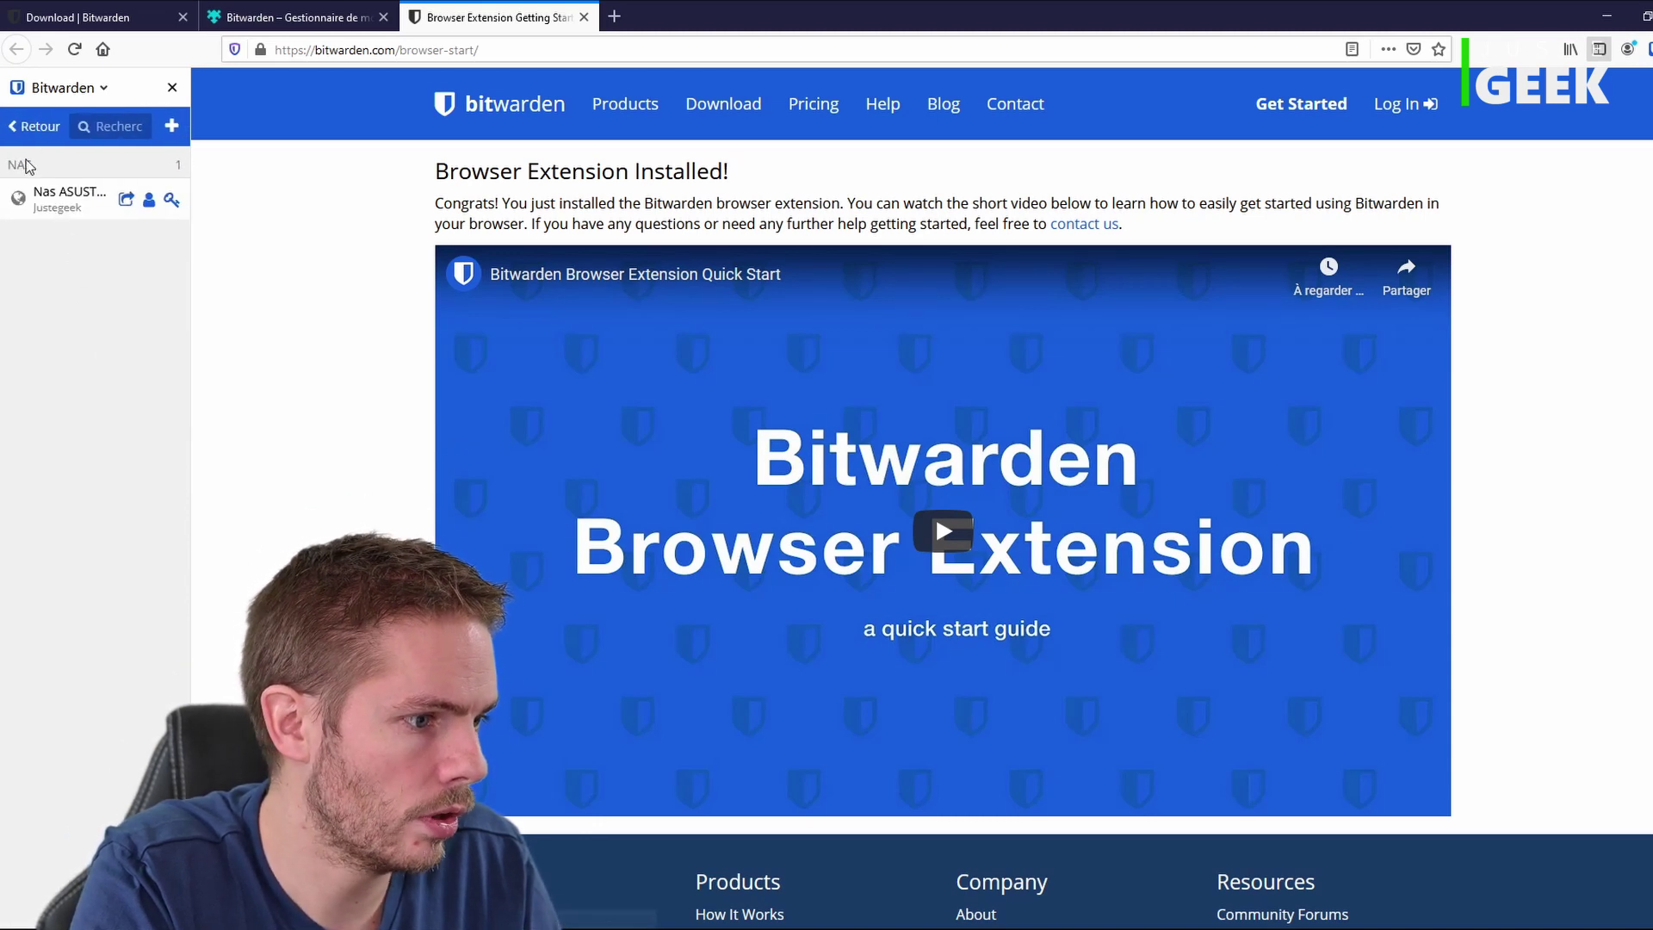
{"action": "left_click", "coordinate": [21, 129]}
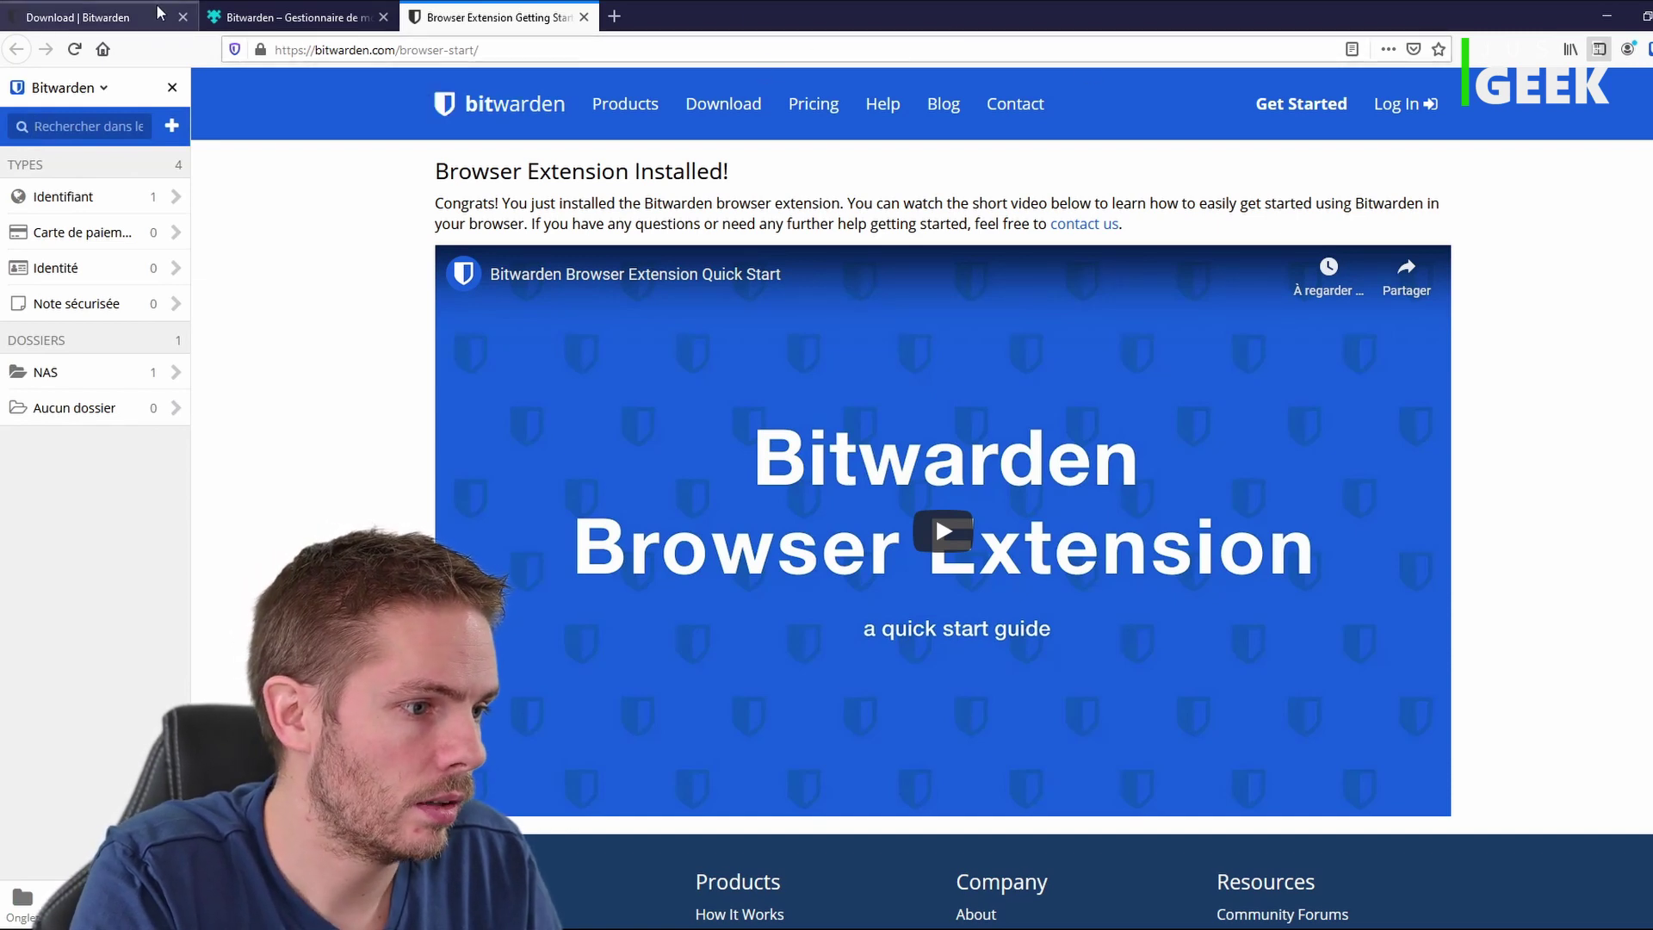
{"action": "left_click", "coordinate": [183, 17]}
Close leftover tabs, launch the NAS login's website from the NAS folder, then close the sidebar
{"action": "left_click", "coordinate": [183, 17]}
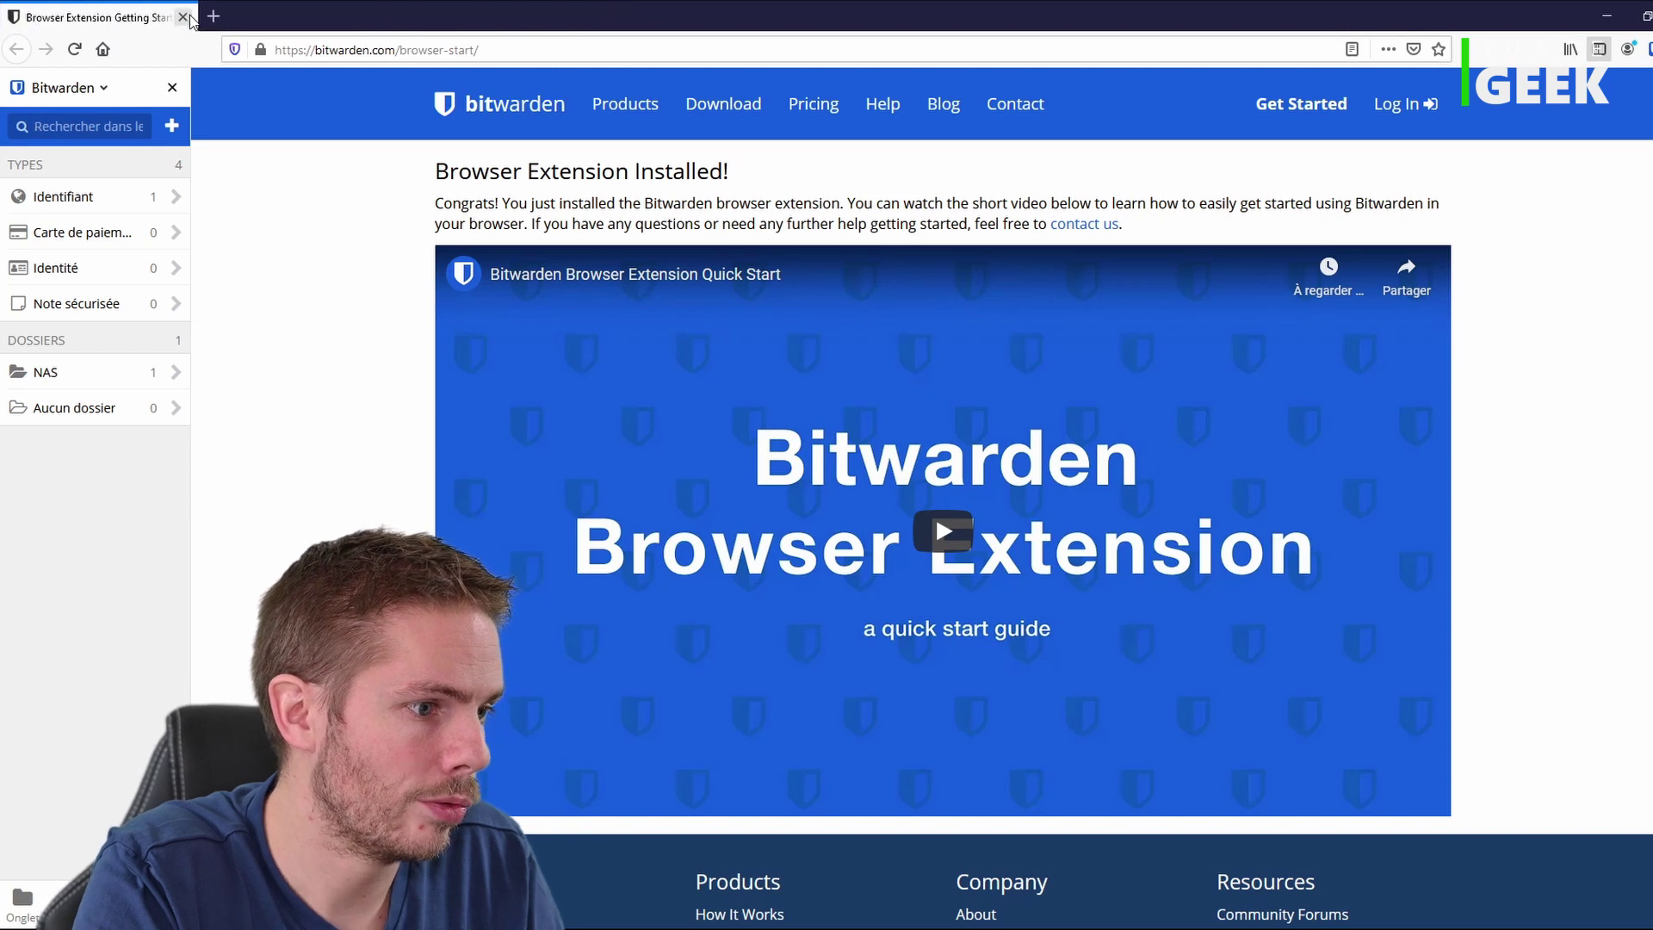
{"action": "left_click", "coordinate": [214, 17]}
{"action": "left_click", "coordinate": [183, 17]}
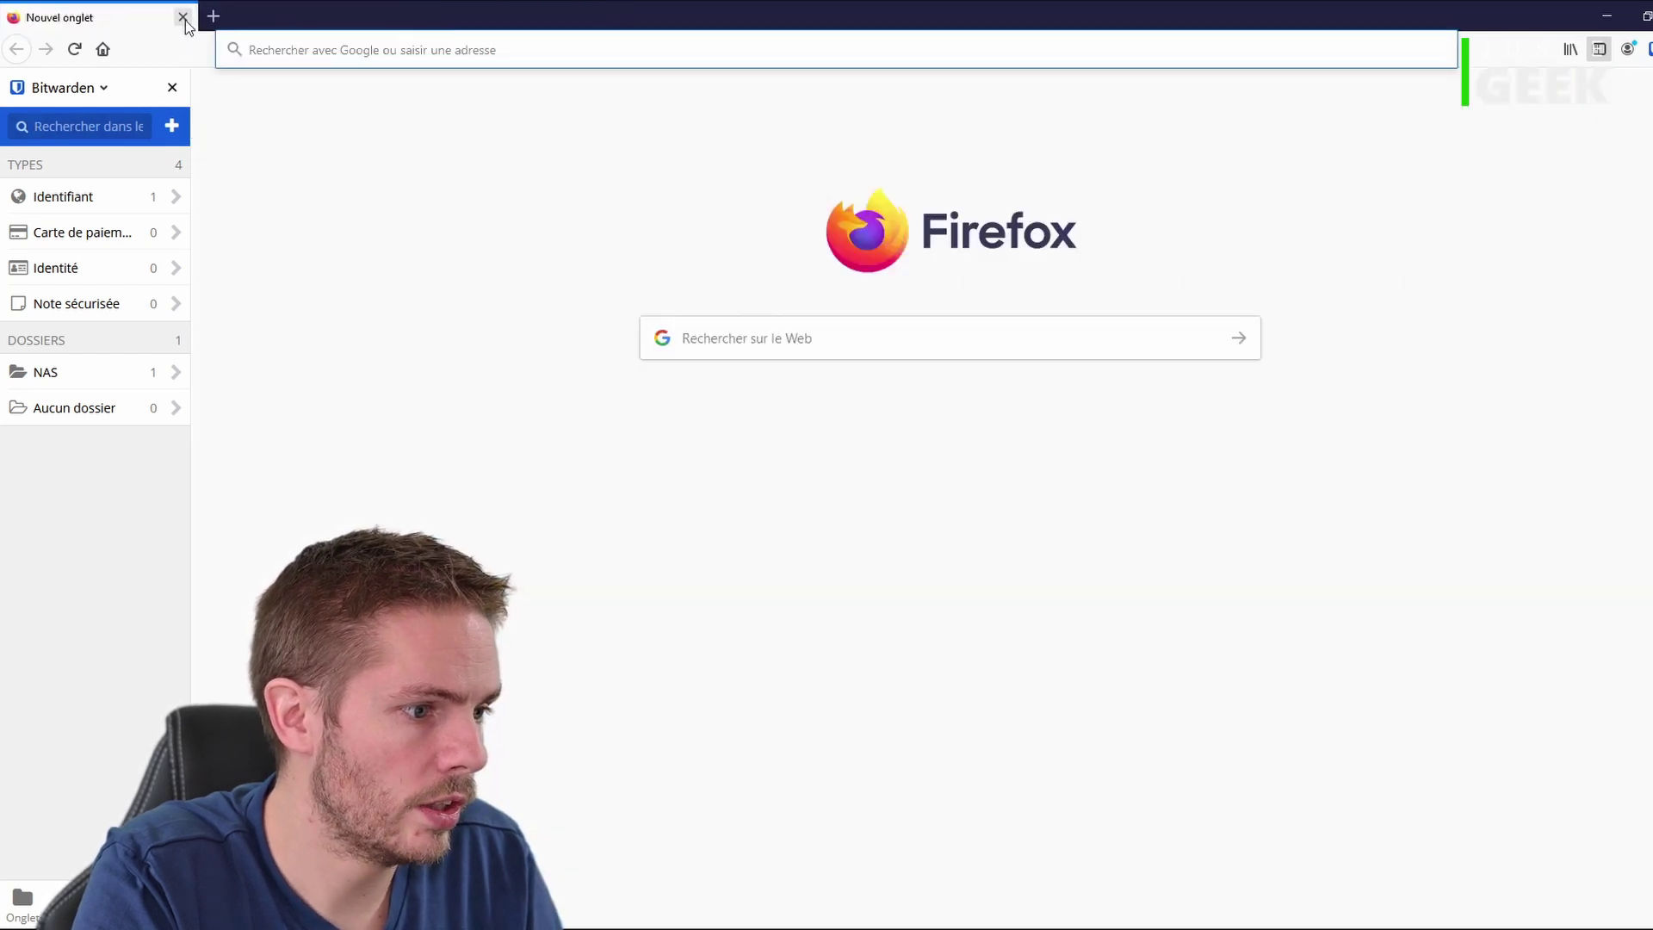
{"action": "left_click", "coordinate": [179, 370]}
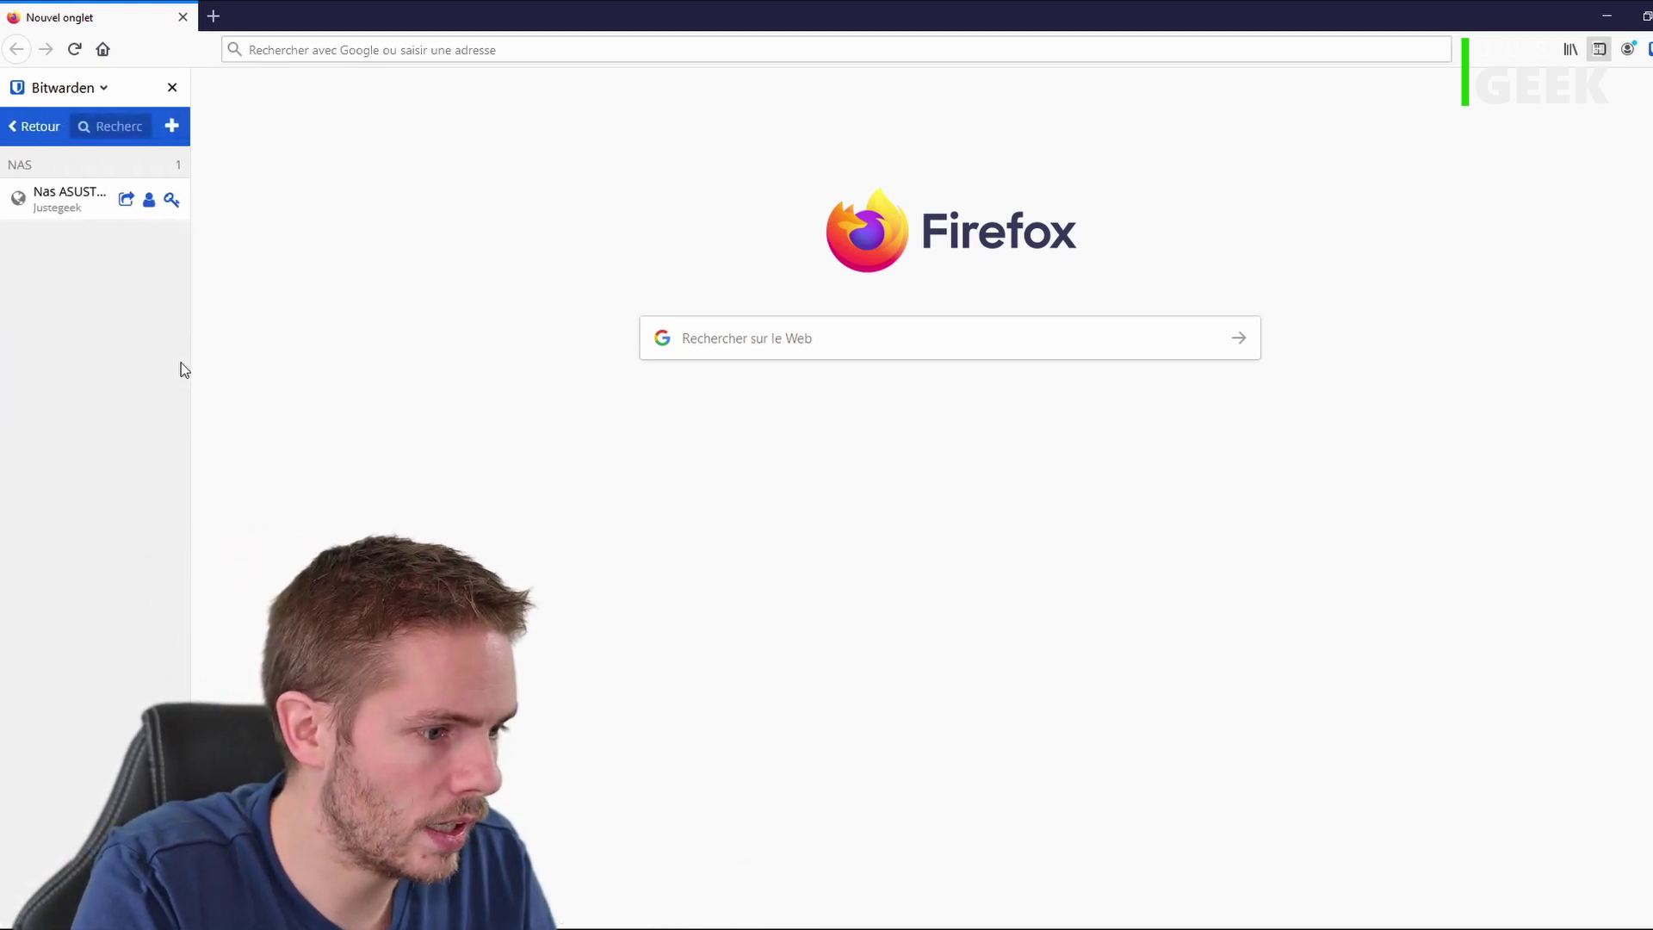
{"action": "left_click", "coordinate": [127, 203]}
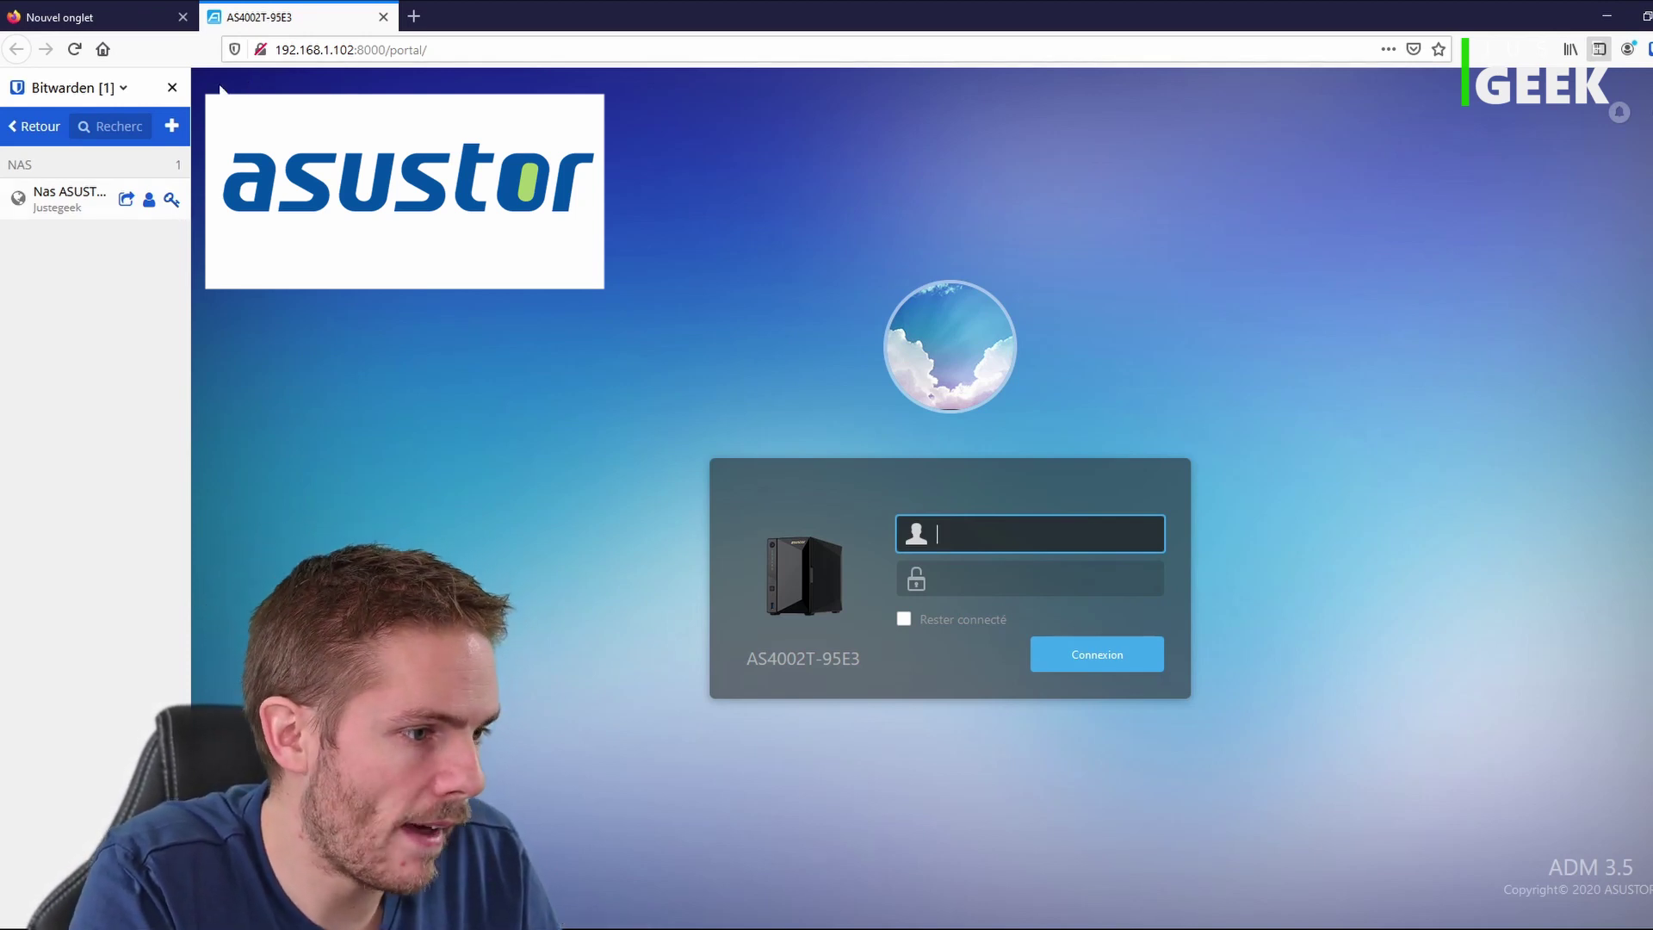
{"action": "left_click", "coordinate": [172, 87]}
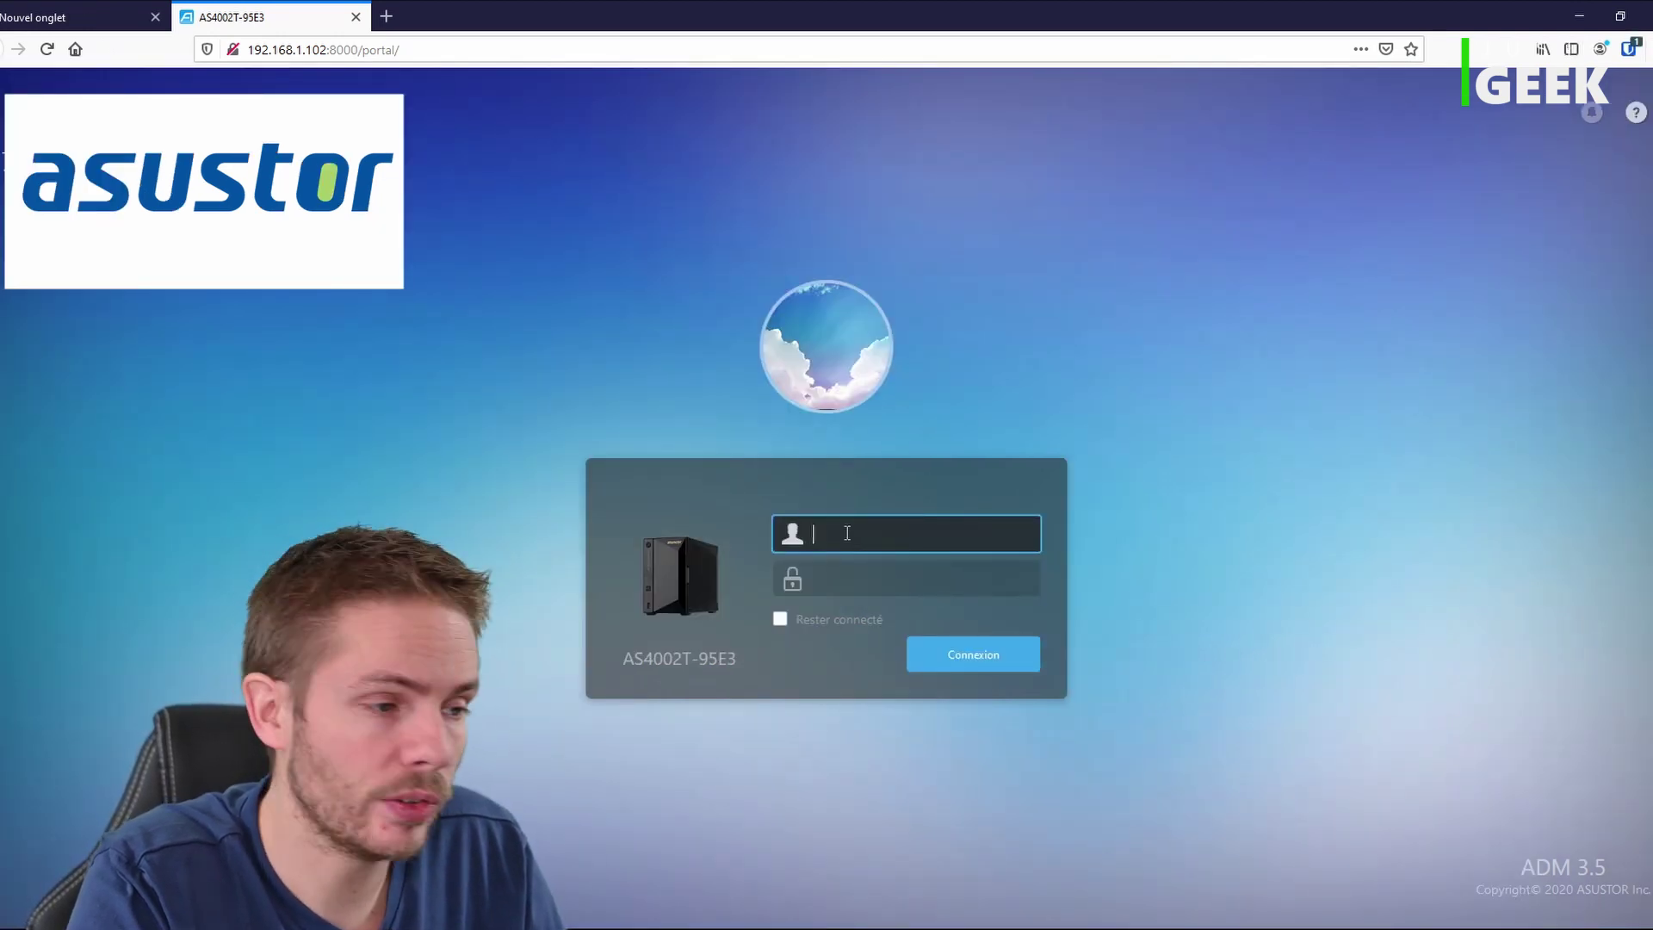
Autofill the NAS username and password via Bitwarden's right-click menu
{"action": "right_click", "coordinate": [816, 534]}
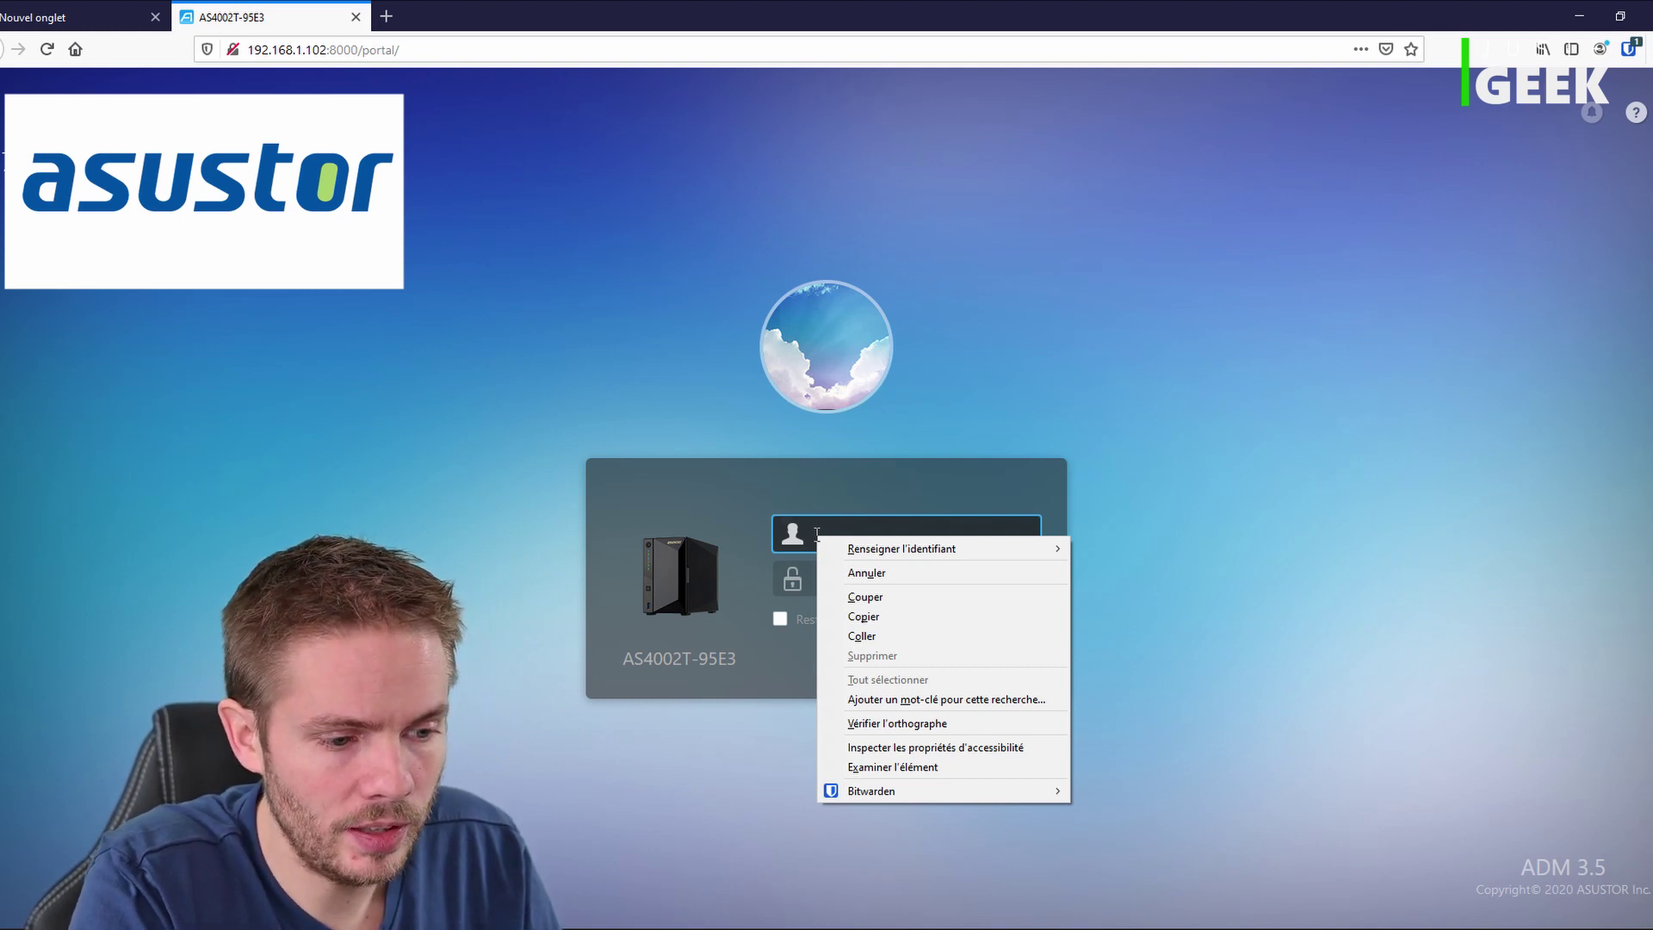
{"action": "mouse_move", "coordinate": [994, 792]}
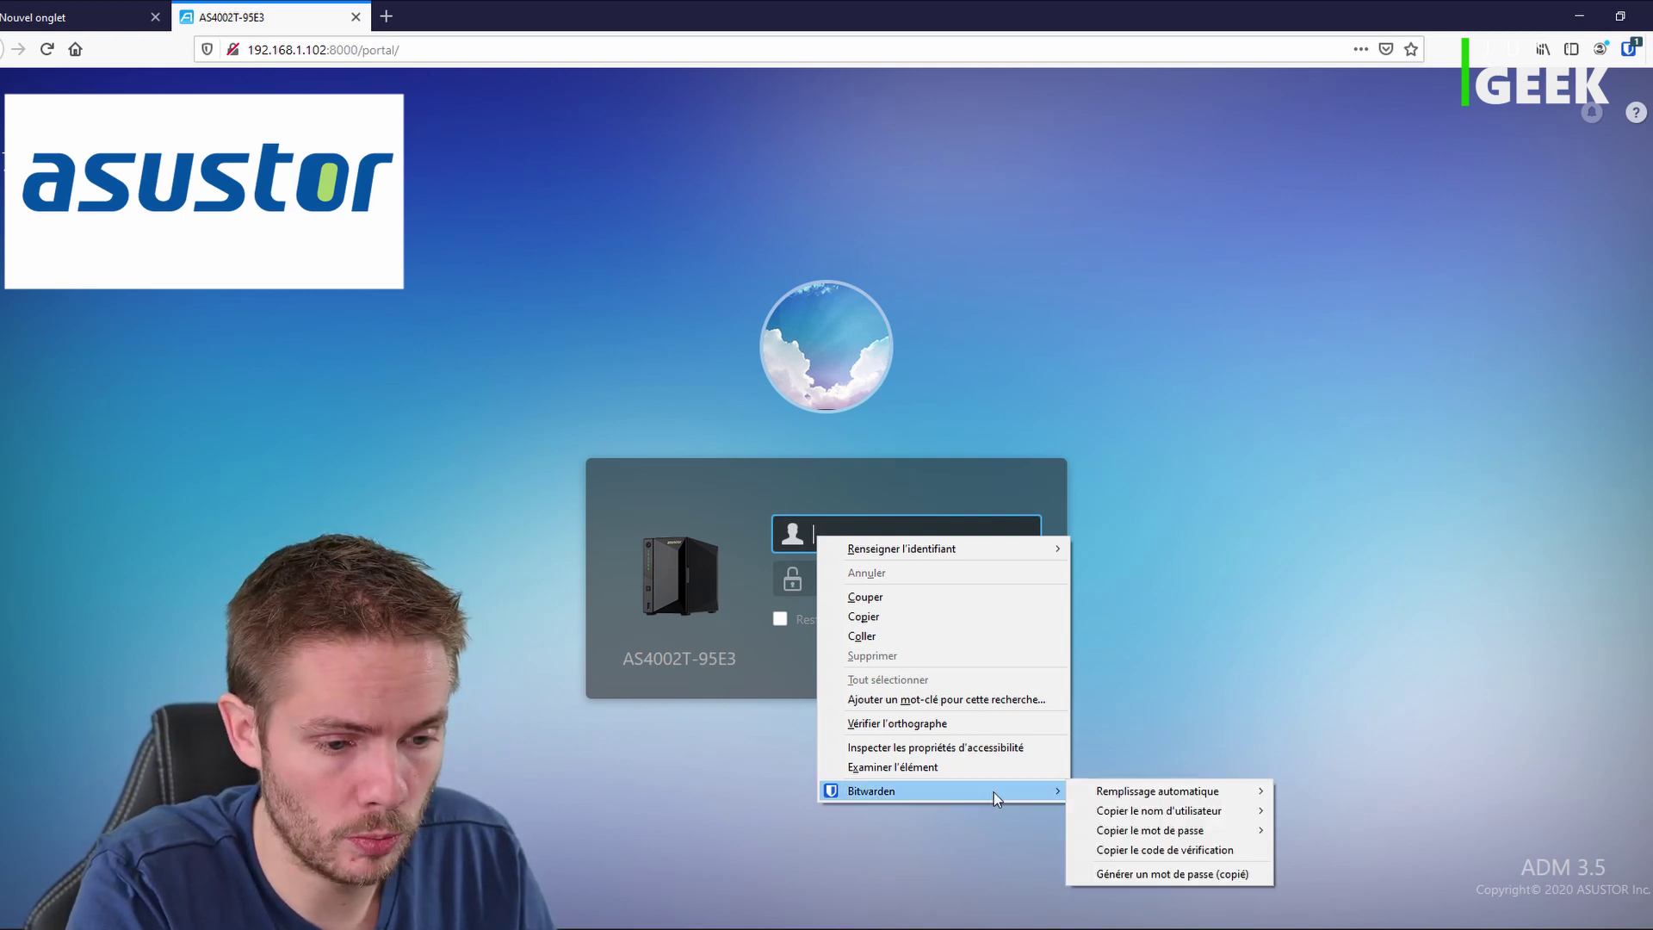
{"action": "mouse_move", "coordinate": [1240, 789]}
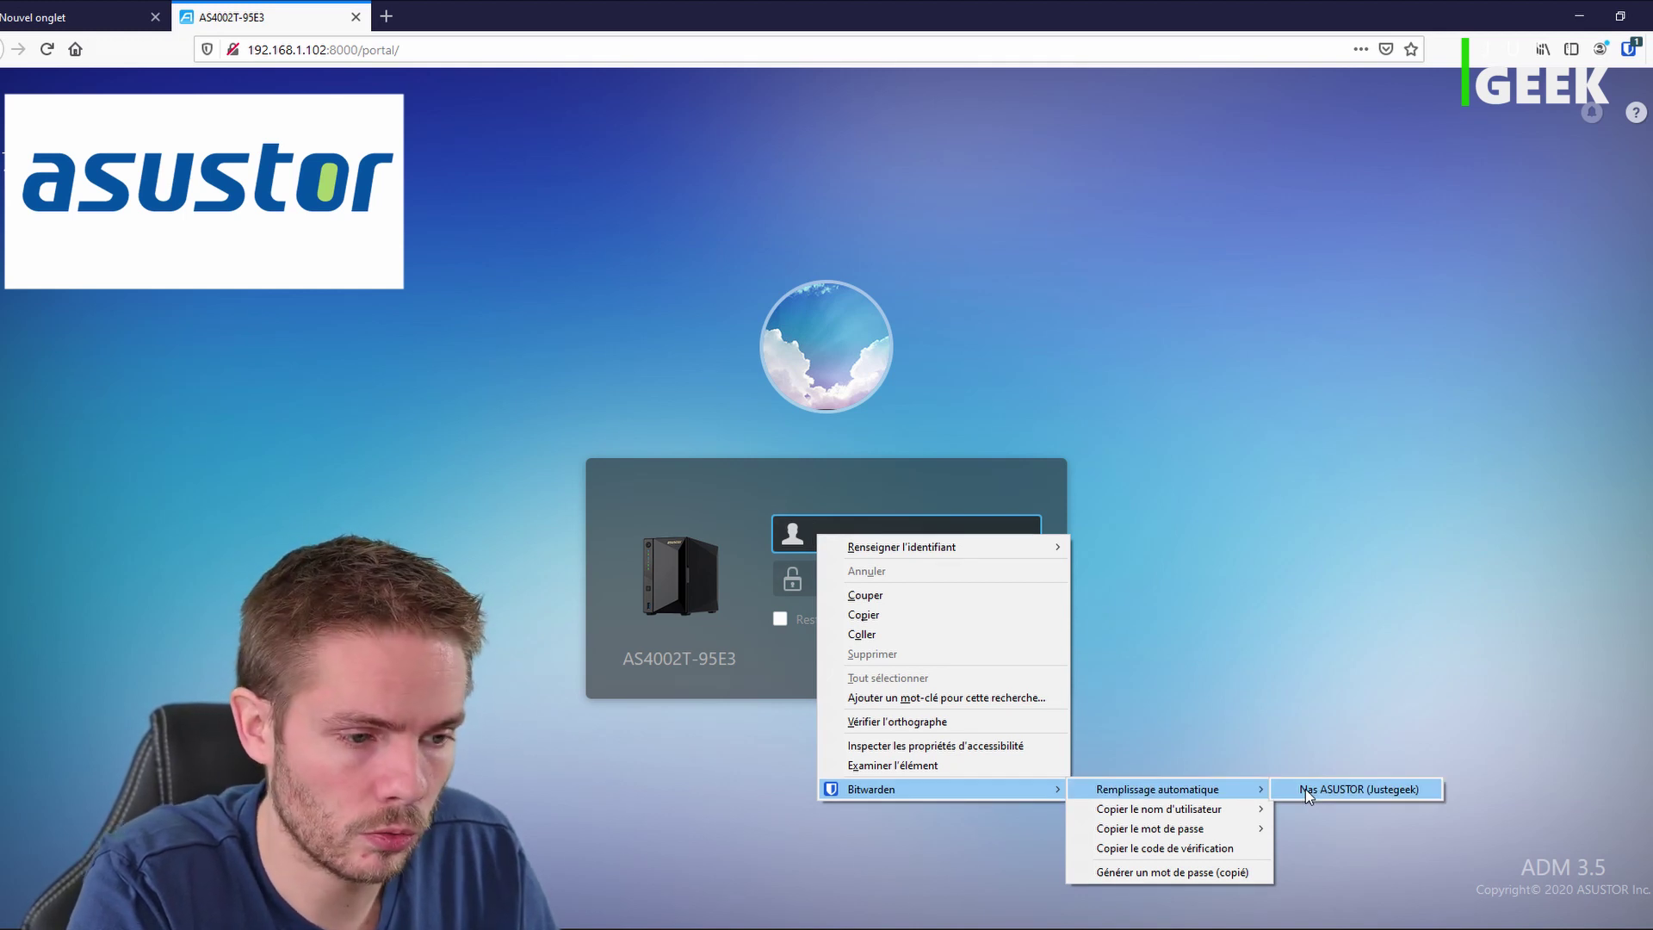
{"action": "left_click", "coordinate": [1305, 788]}
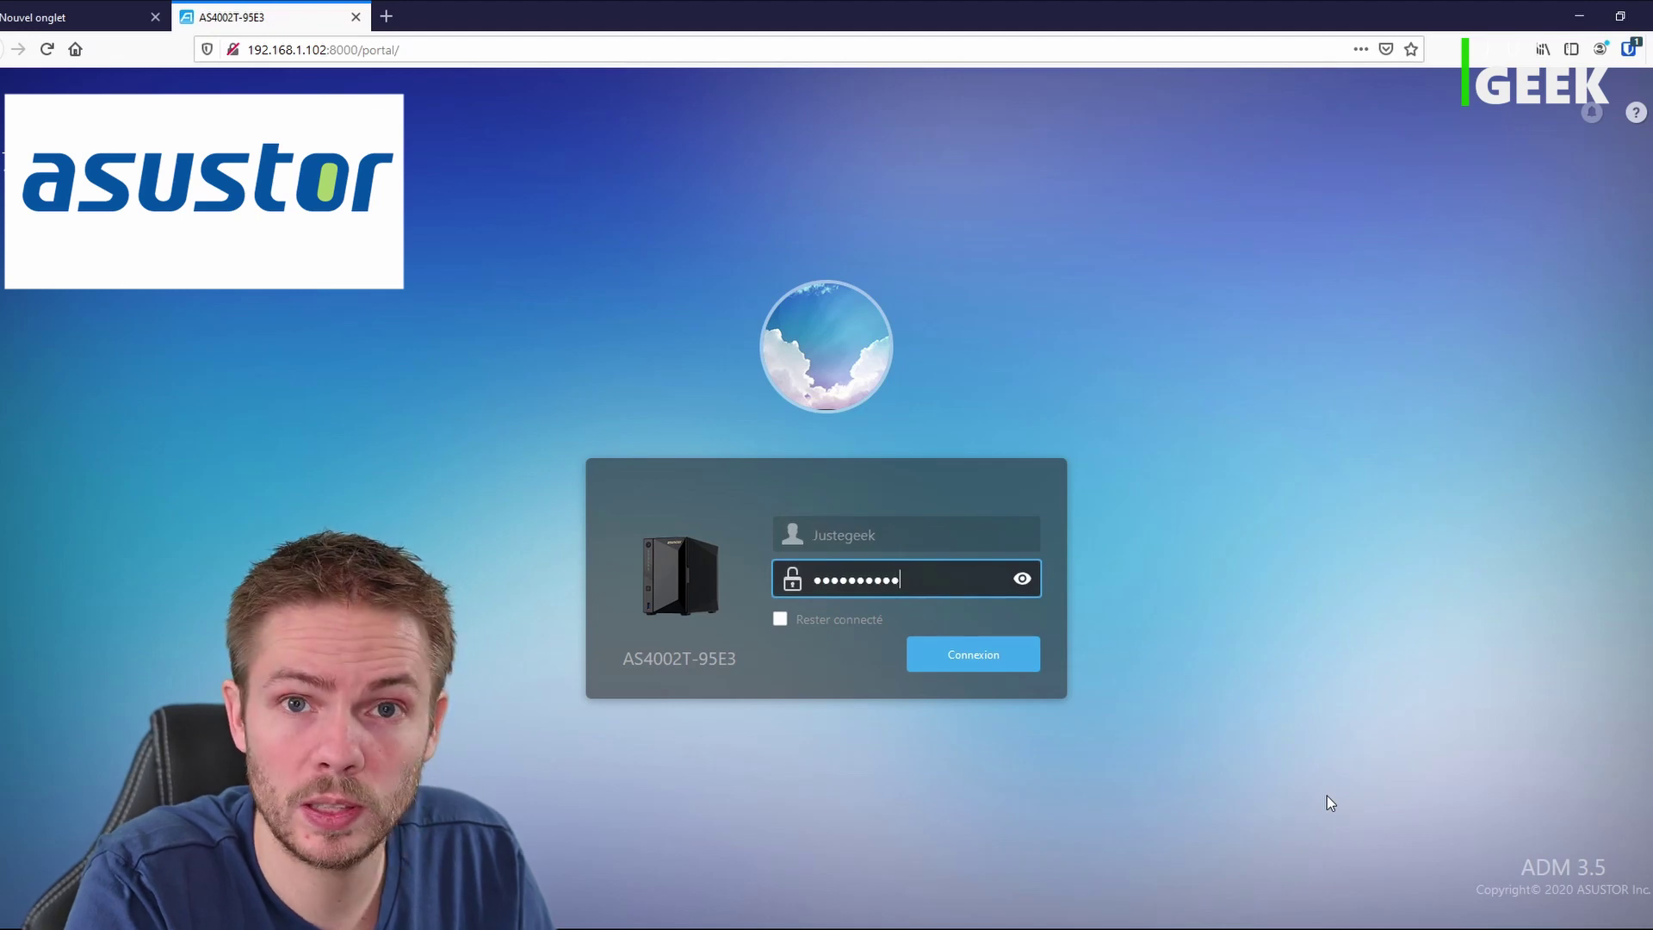
Sign in to ADM, dismiss the welcome dialog, and open a new browser tab
{"action": "left_click", "coordinate": [960, 675]}
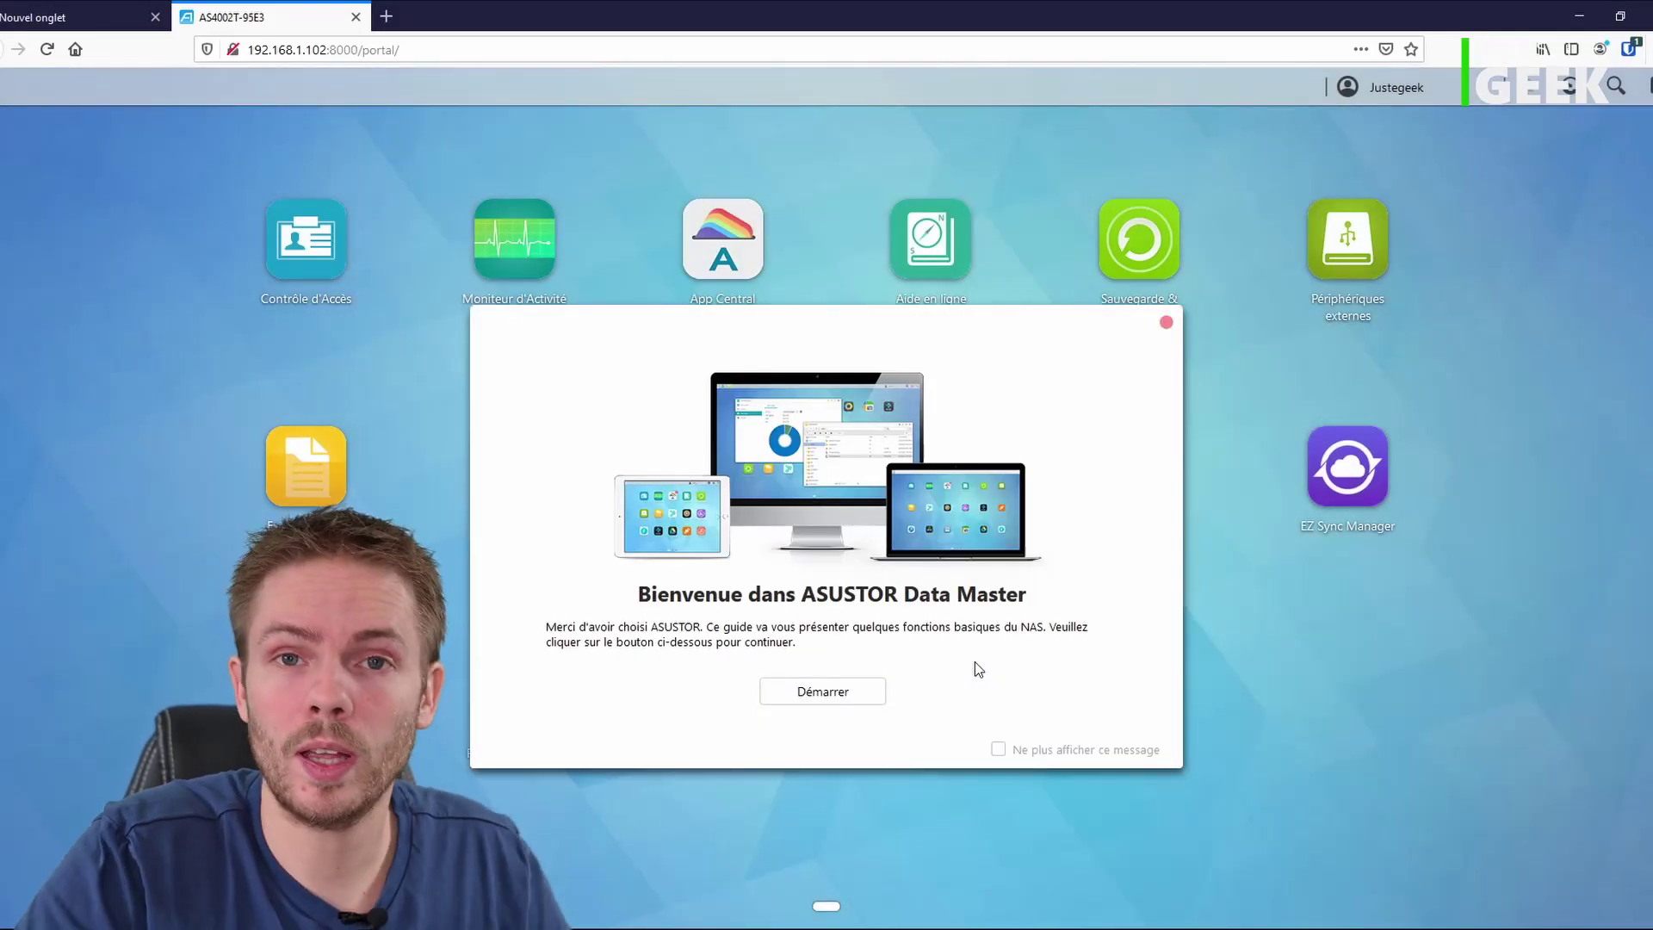
{"action": "left_click", "coordinate": [1166, 324]}
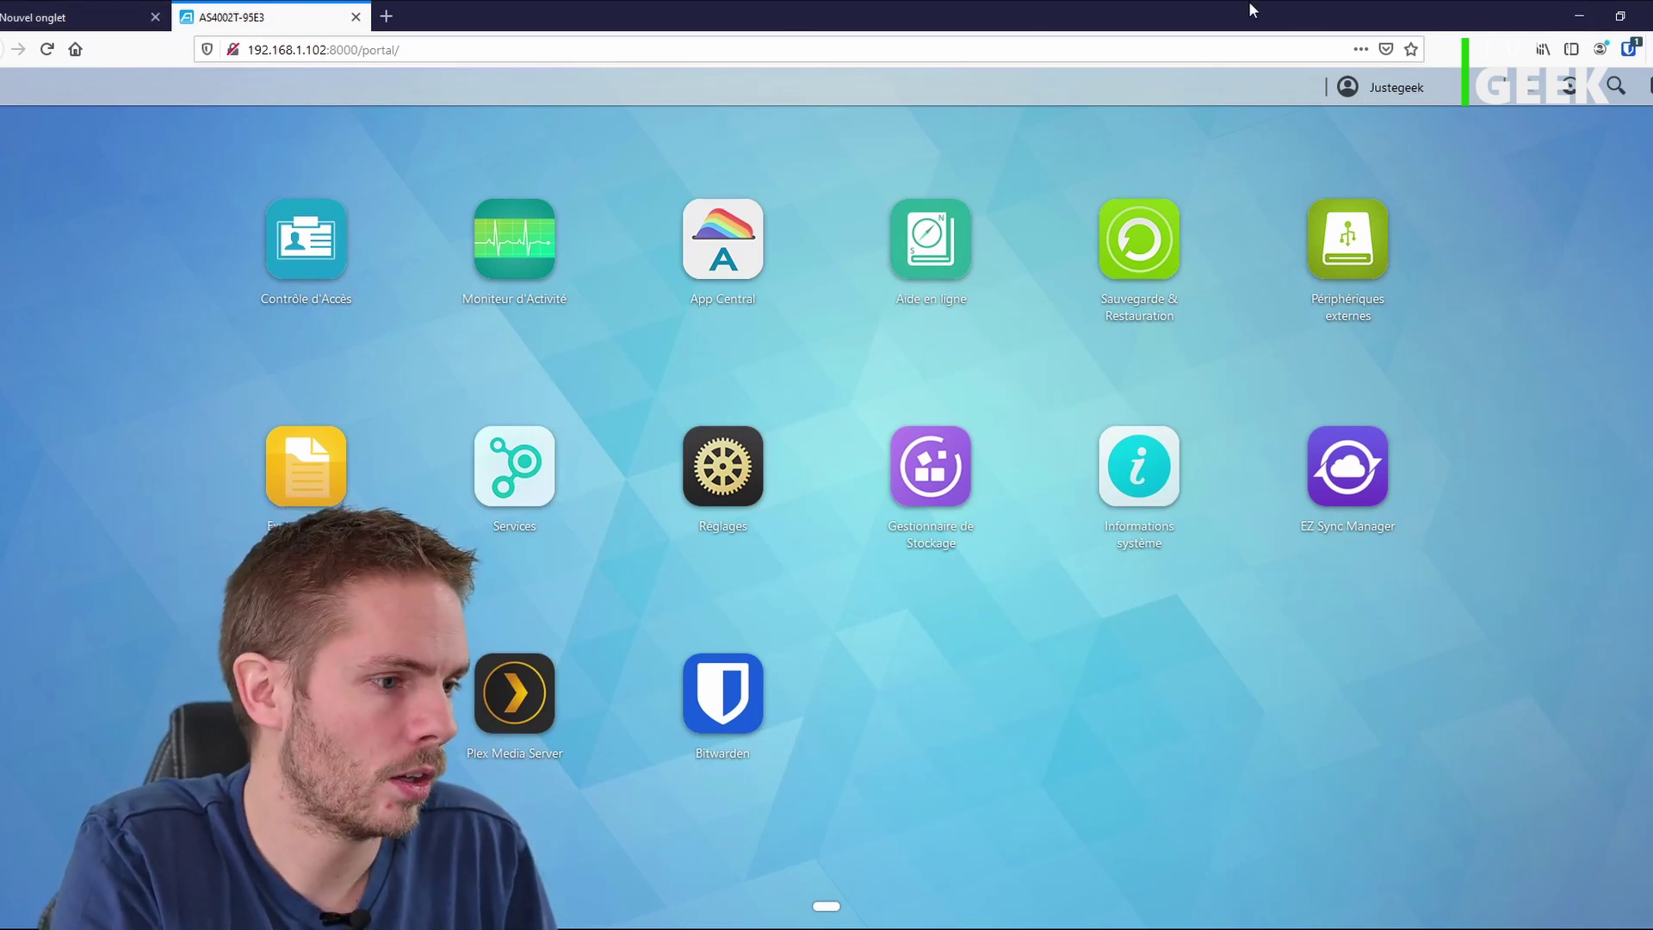
{"action": "left_click", "coordinate": [386, 28]}
Search for bitwarden, reach bitwarden.com's download page, and download the Windows desktop app
{"action": "type", "text": "bi"}
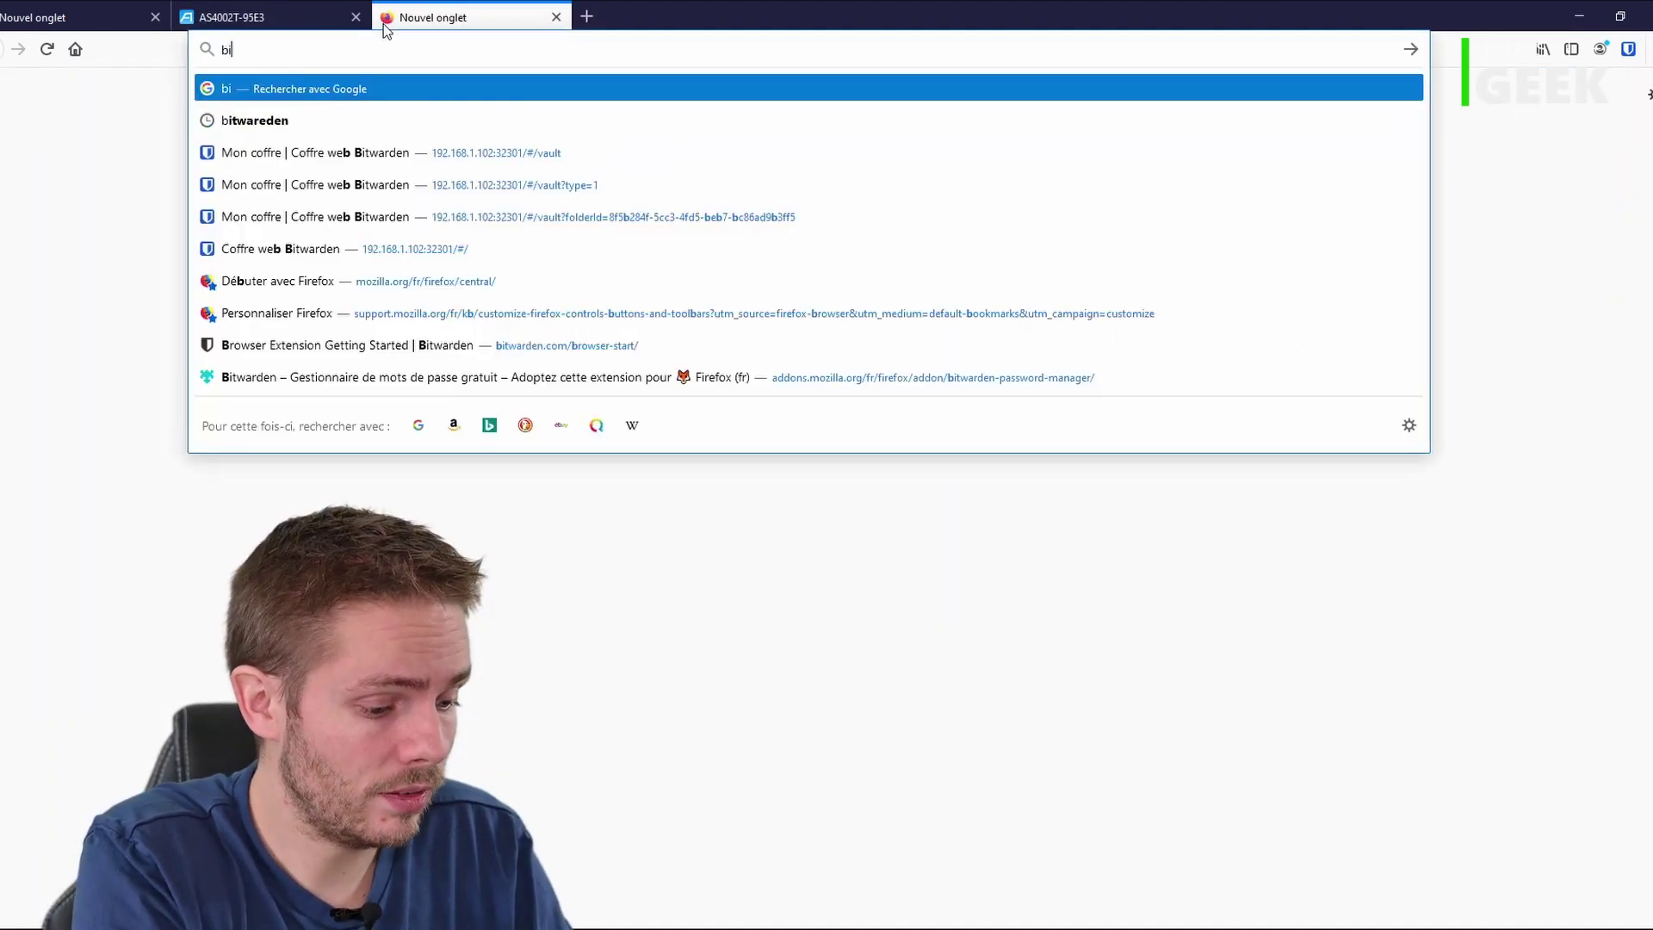
{"action": "type", "text": "twar"}
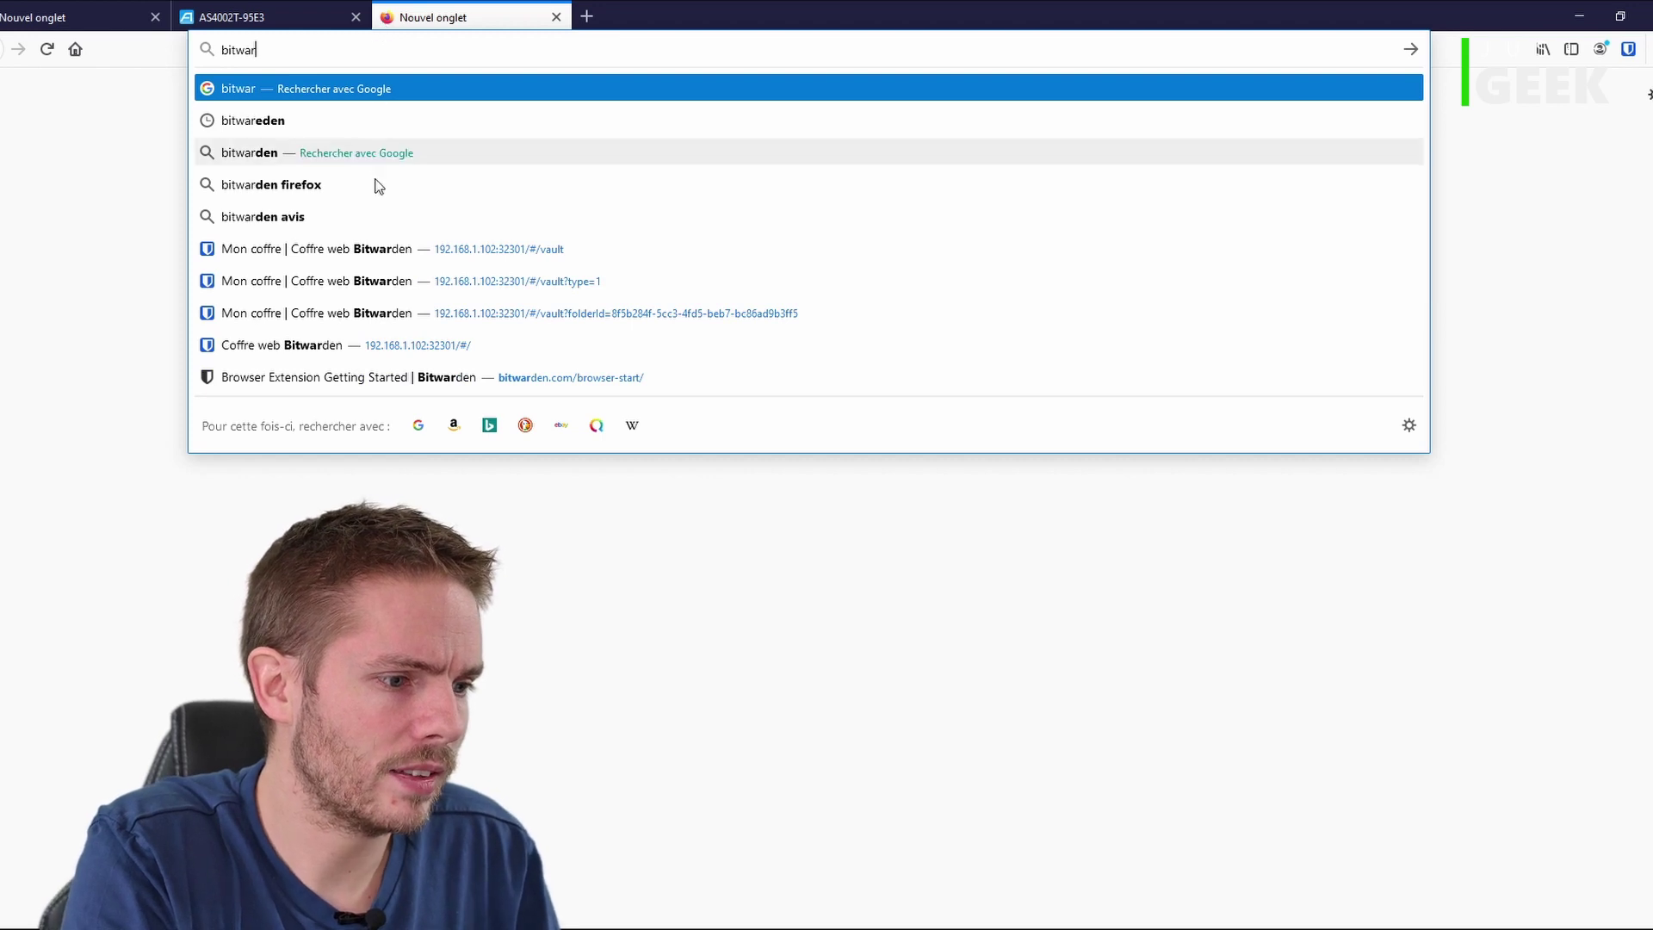
{"action": "left_click", "coordinate": [399, 153]}
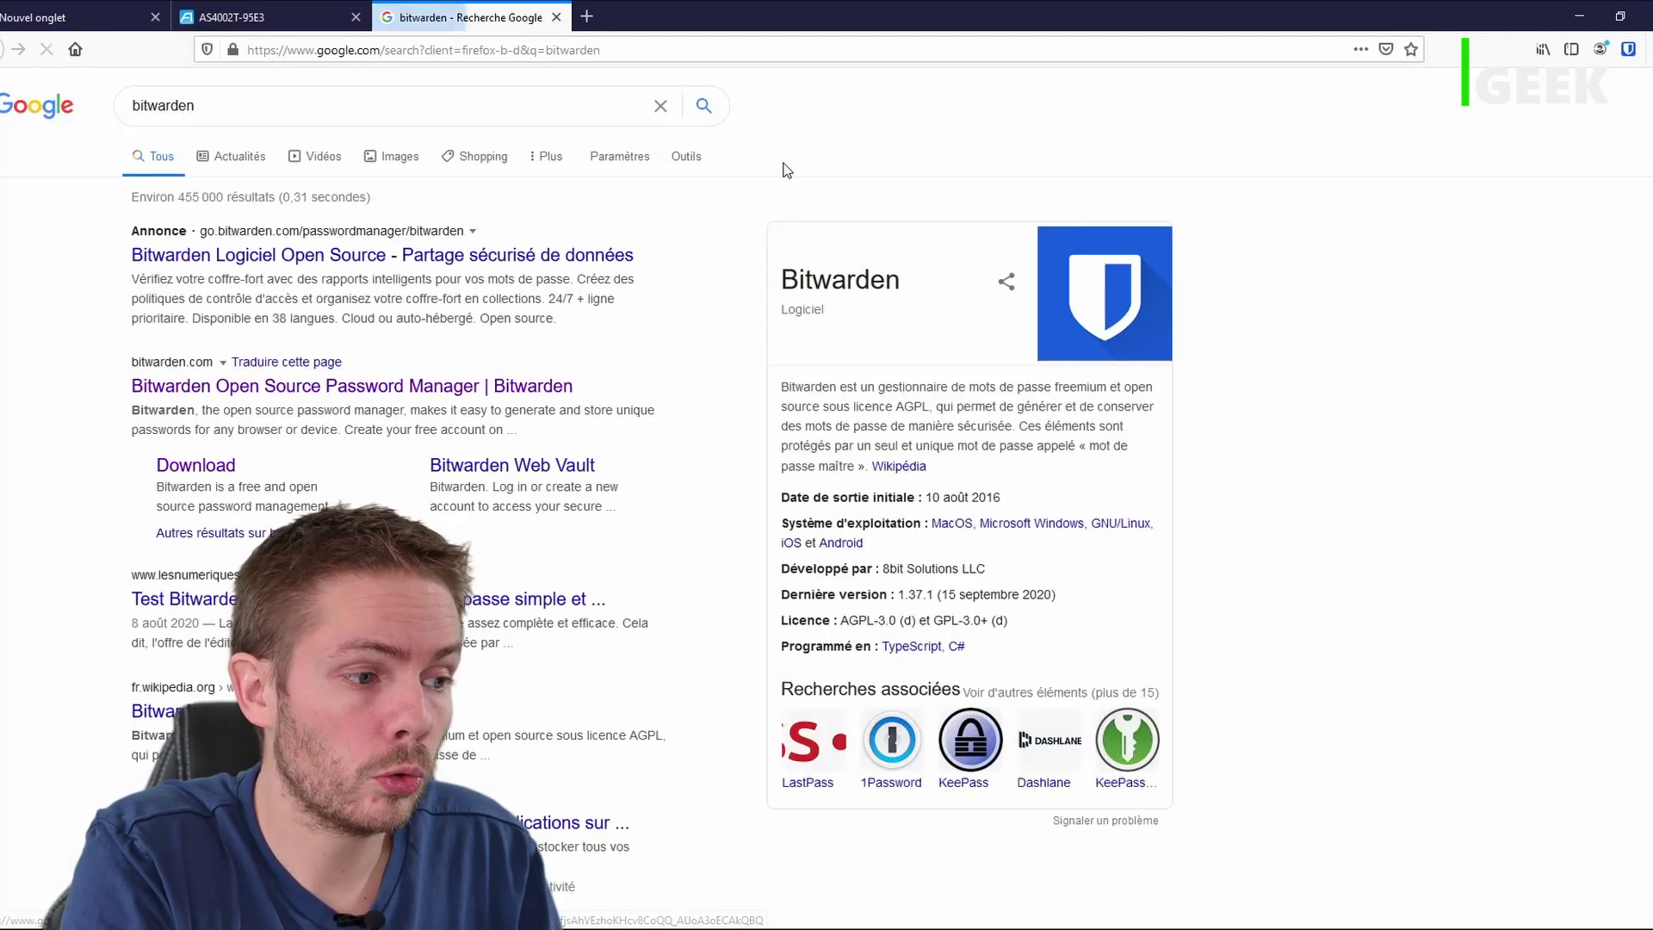
{"action": "left_click", "coordinate": [230, 386]}
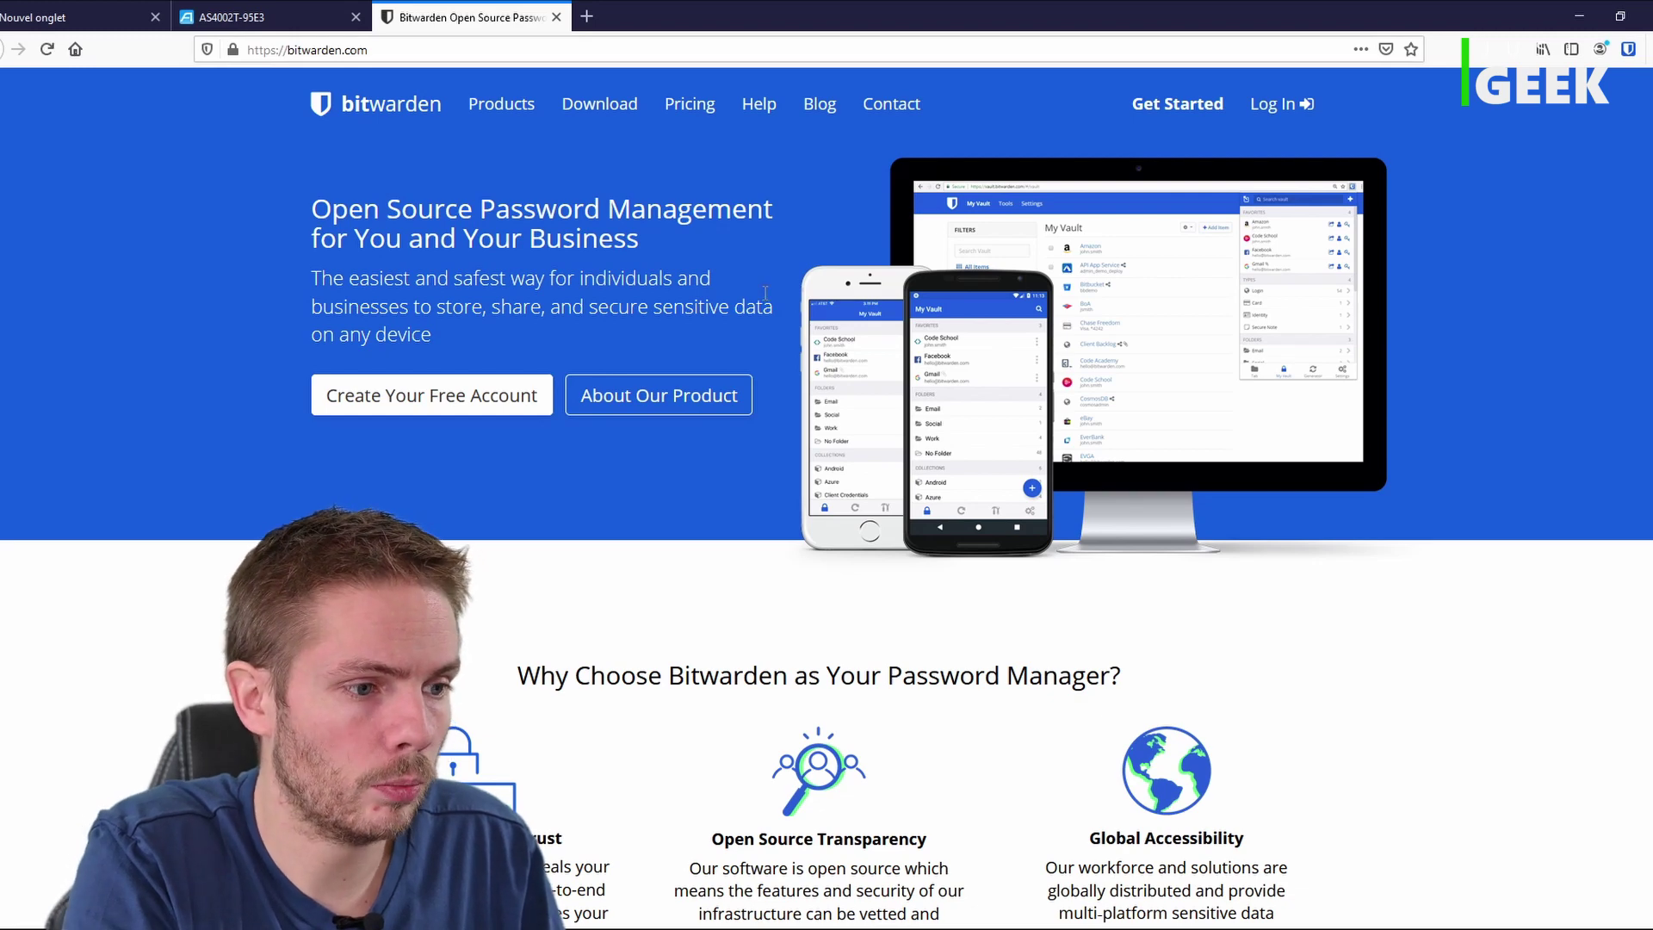
{"action": "left_click", "coordinate": [579, 110]}
{"action": "scroll", "coordinate": [579, 110], "scroll_direction": "down", "scroll_amount": 2}
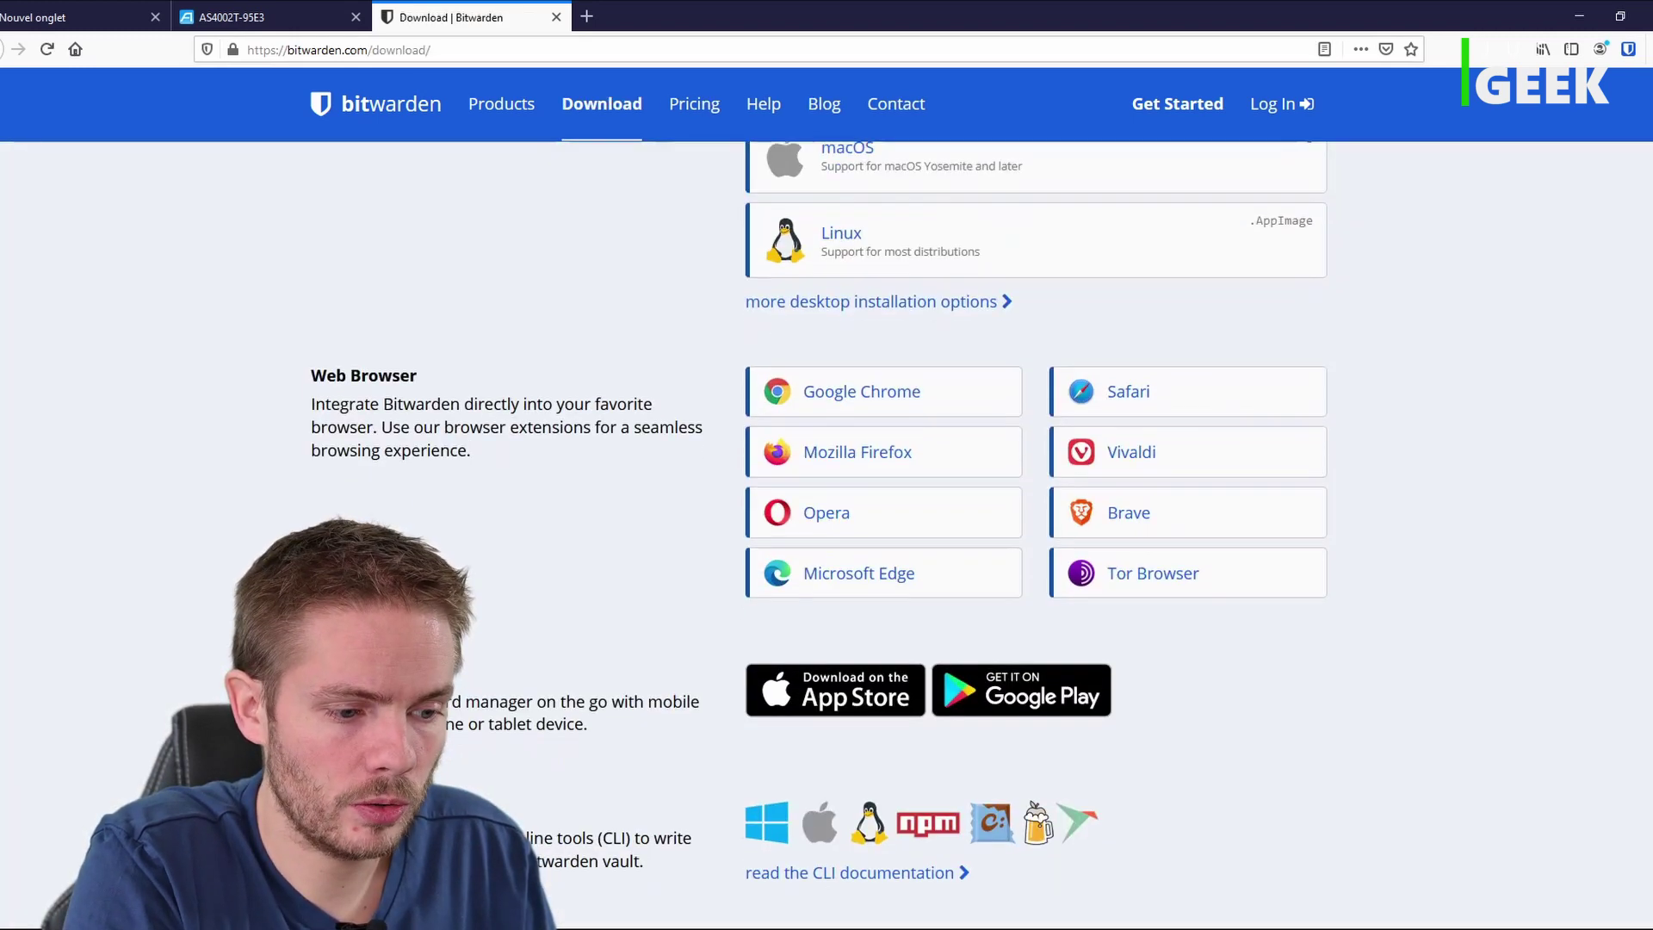
{"action": "scroll", "coordinate": [818, 534], "scroll_direction": "down", "scroll_amount": 1}
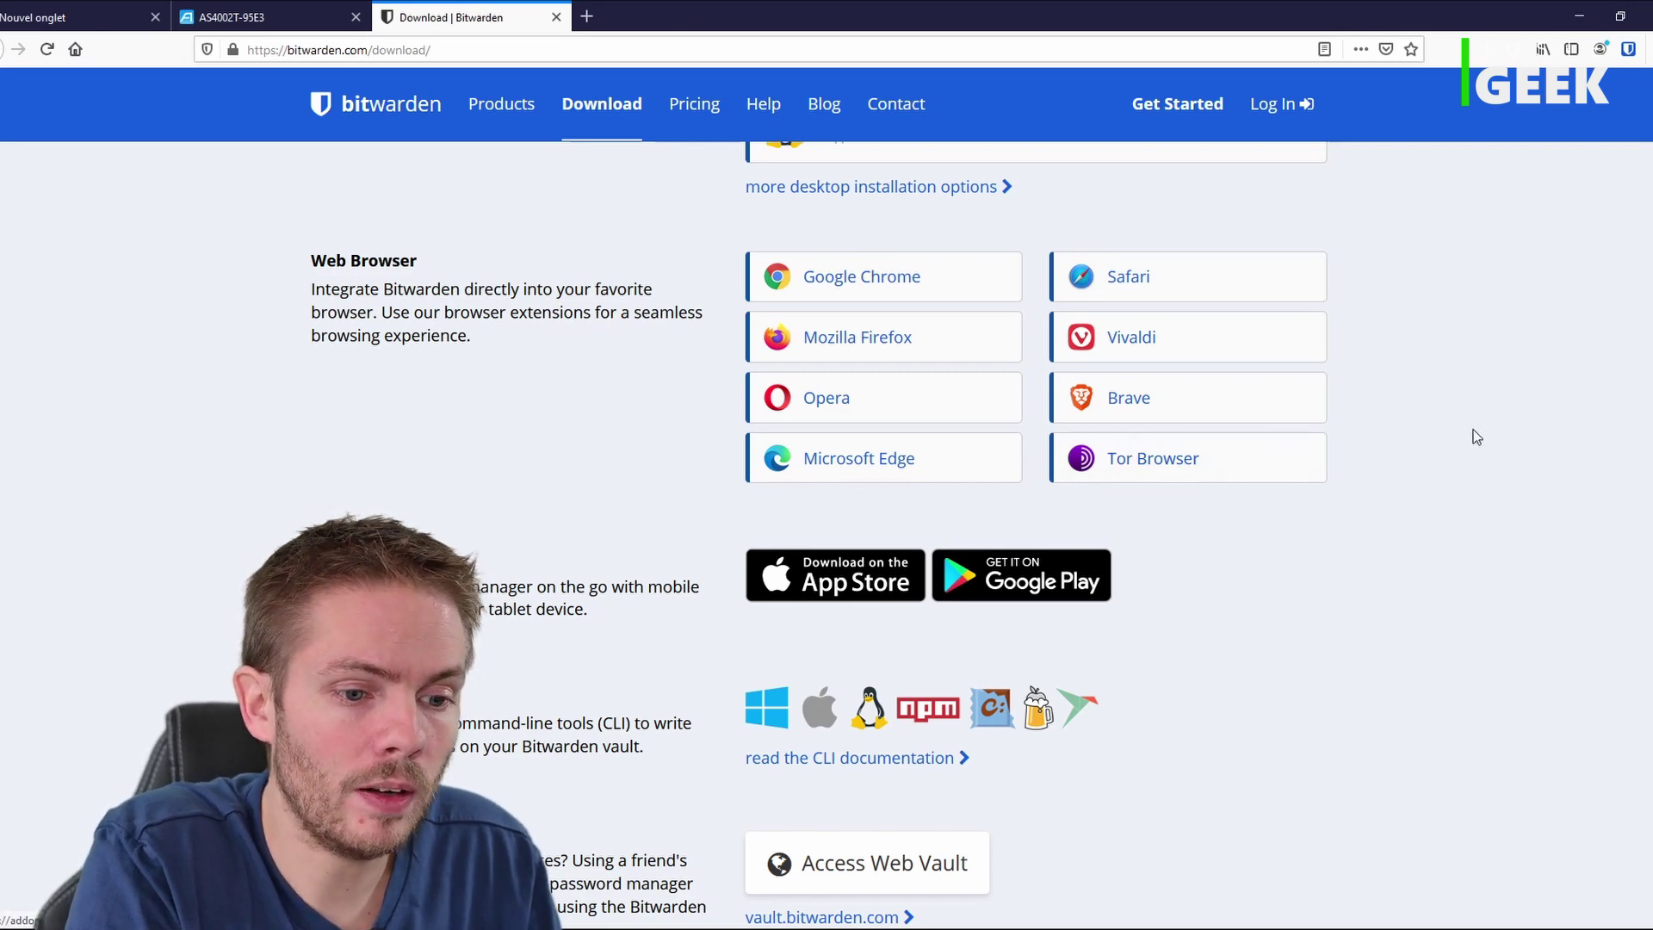
{"action": "scroll", "coordinate": [819, 535], "scroll_direction": "up", "scroll_amount": 1}
{"action": "scroll", "coordinate": [819, 535], "scroll_direction": "up", "scroll_amount": 15}
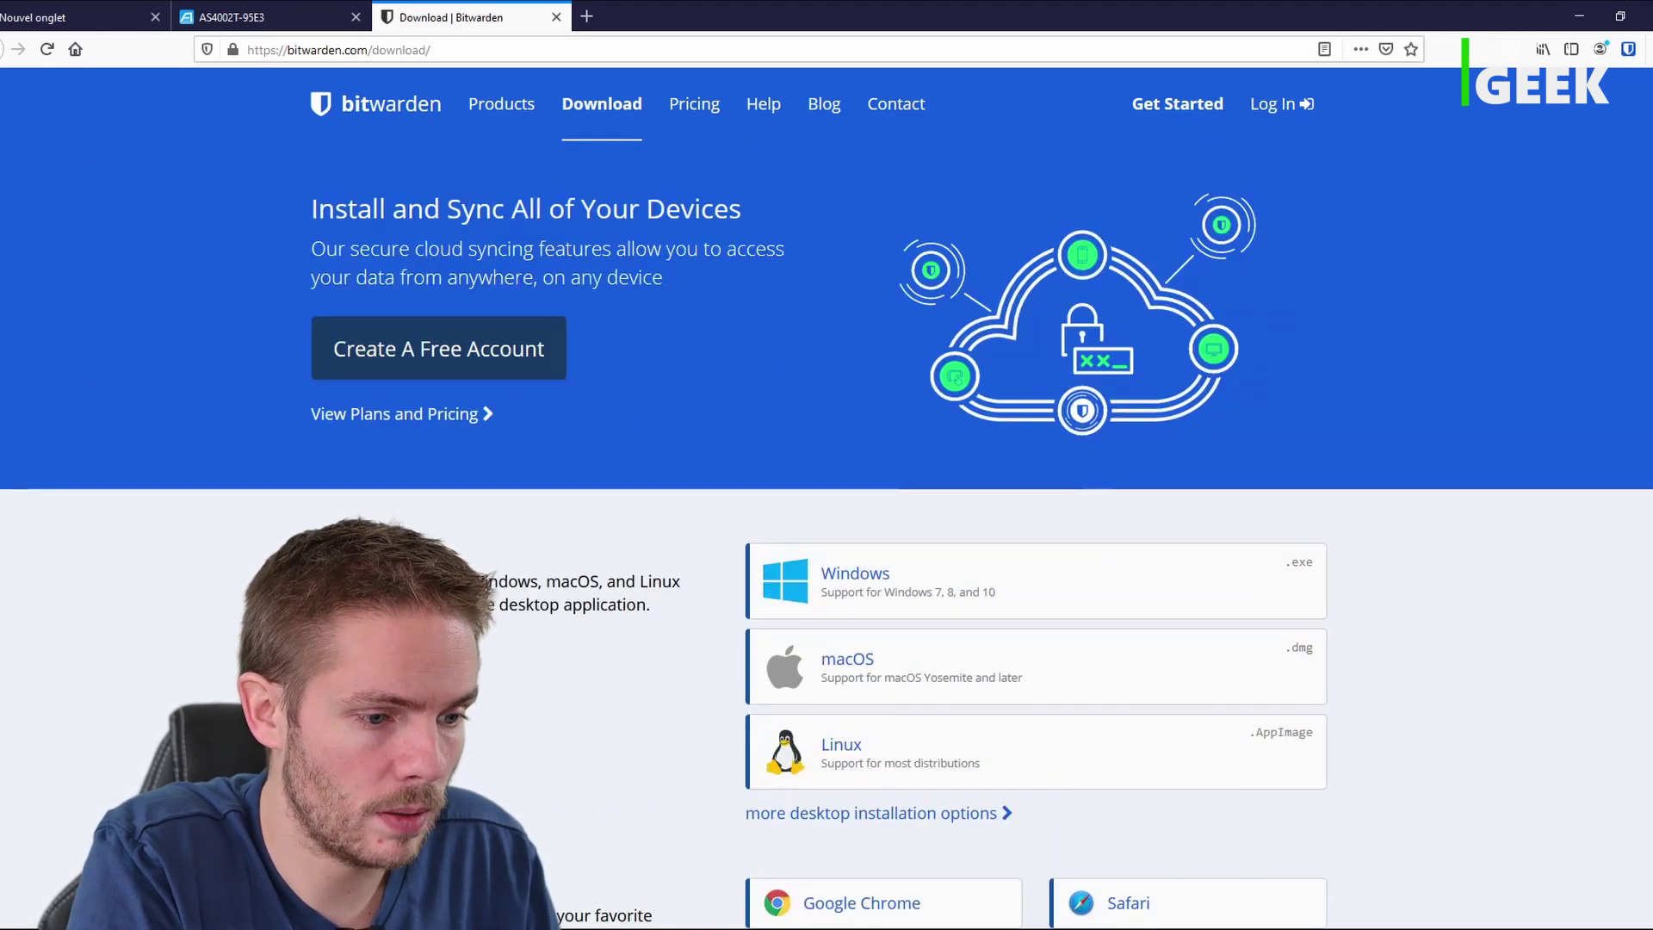
{"action": "left_click", "coordinate": [862, 613]}
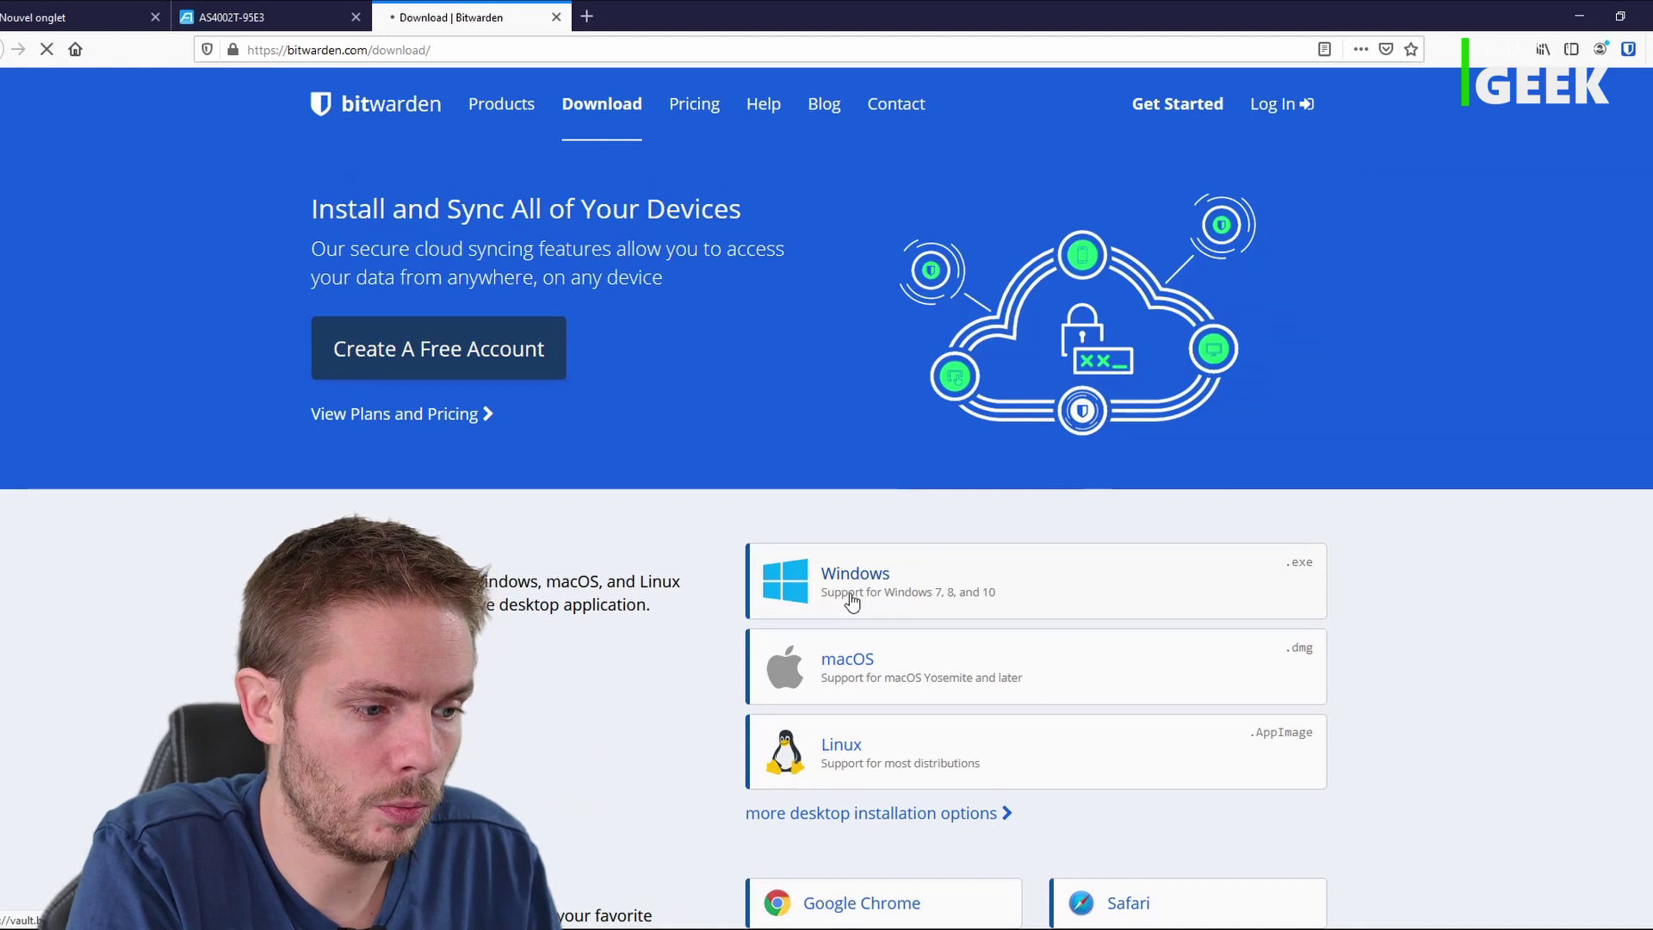